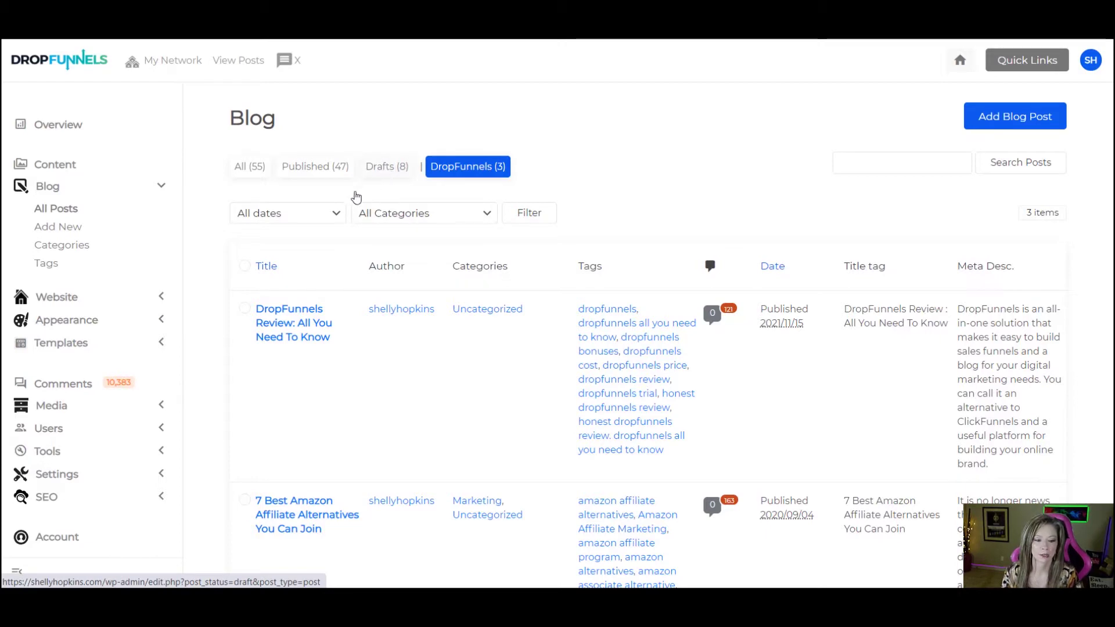
Review the blog post list filtered to DropFunnels posts, including titles, categories, tags and meta descriptions
scroll(328, 331, "down", 5)
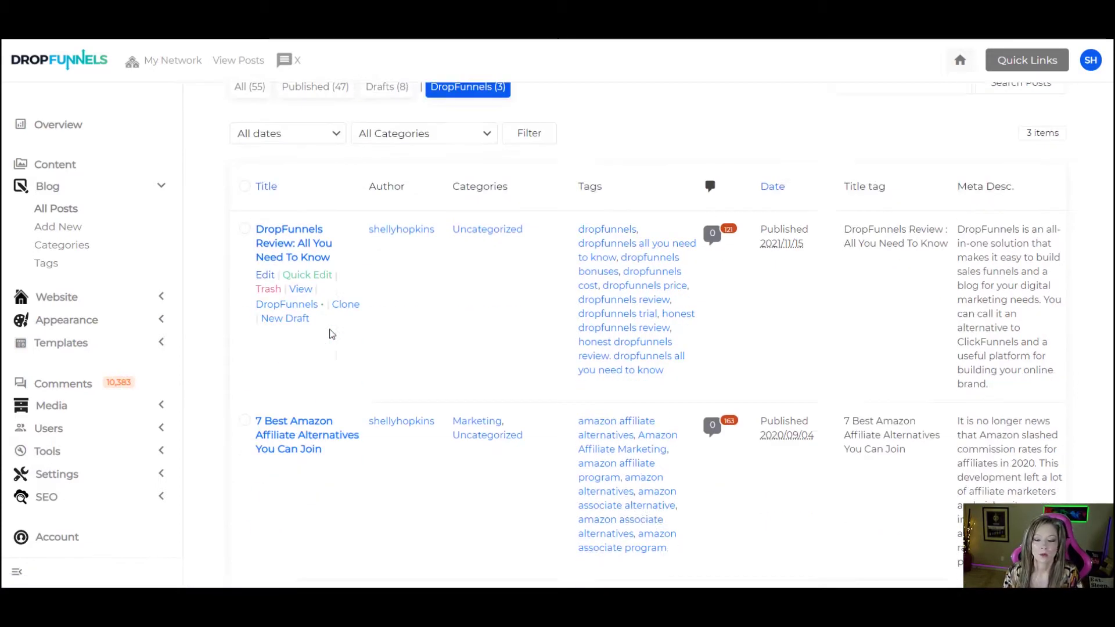
scroll(328, 331, "up", 4)
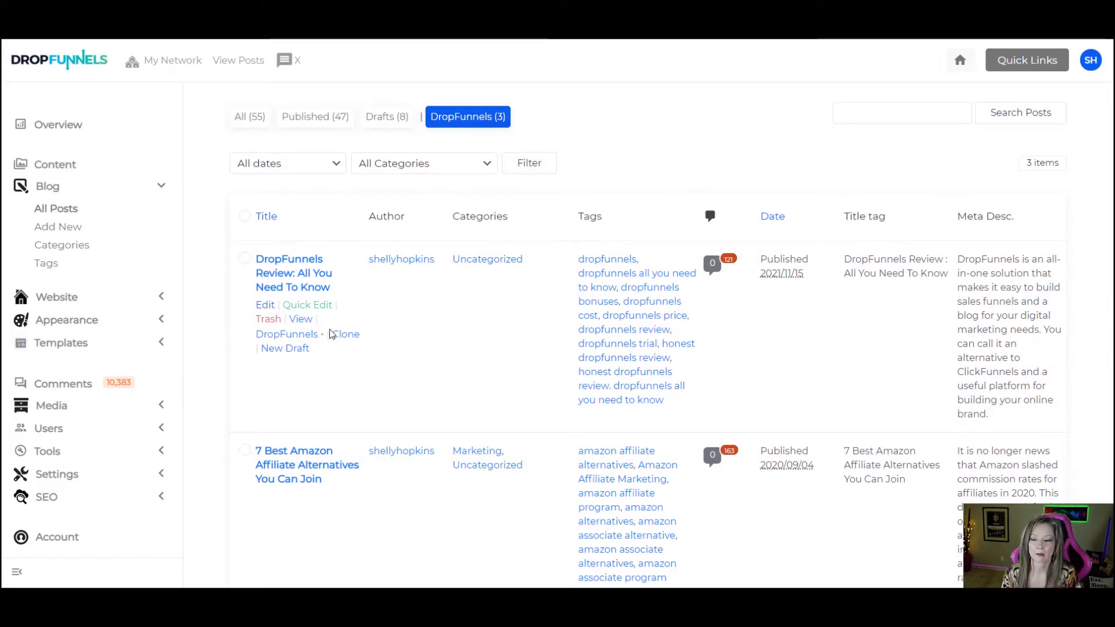
scroll(332, 335, "down", 5)
scroll(332, 335, "up", 5)
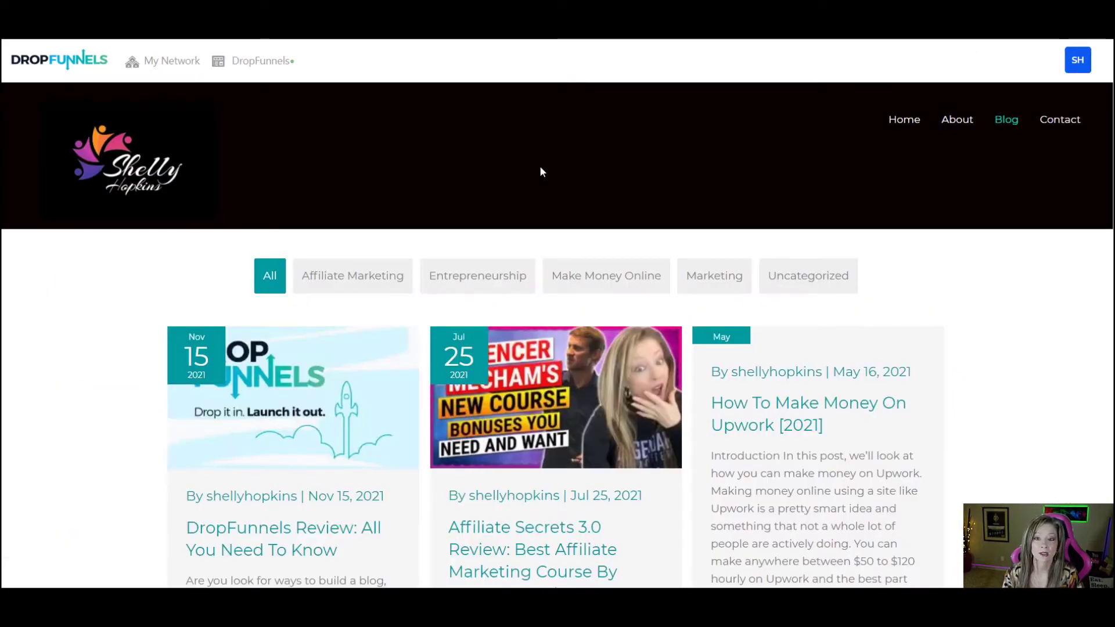
Examine the published blog page, from the category filters and post cards down to the site footer
scroll(729, 165, "down", 15)
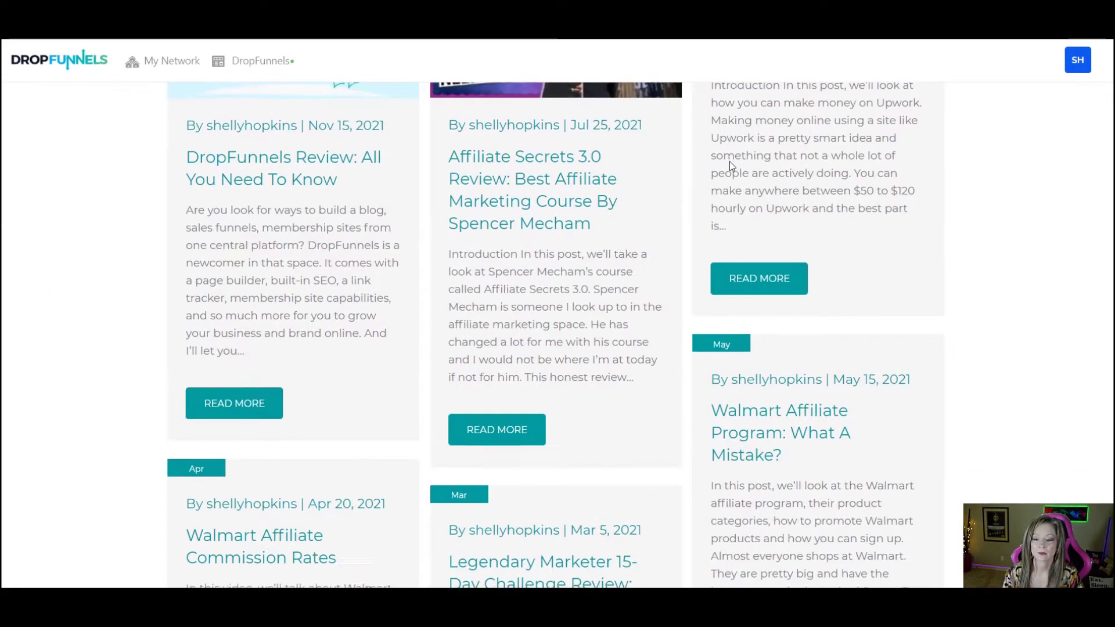
scroll(729, 162, "down", 10)
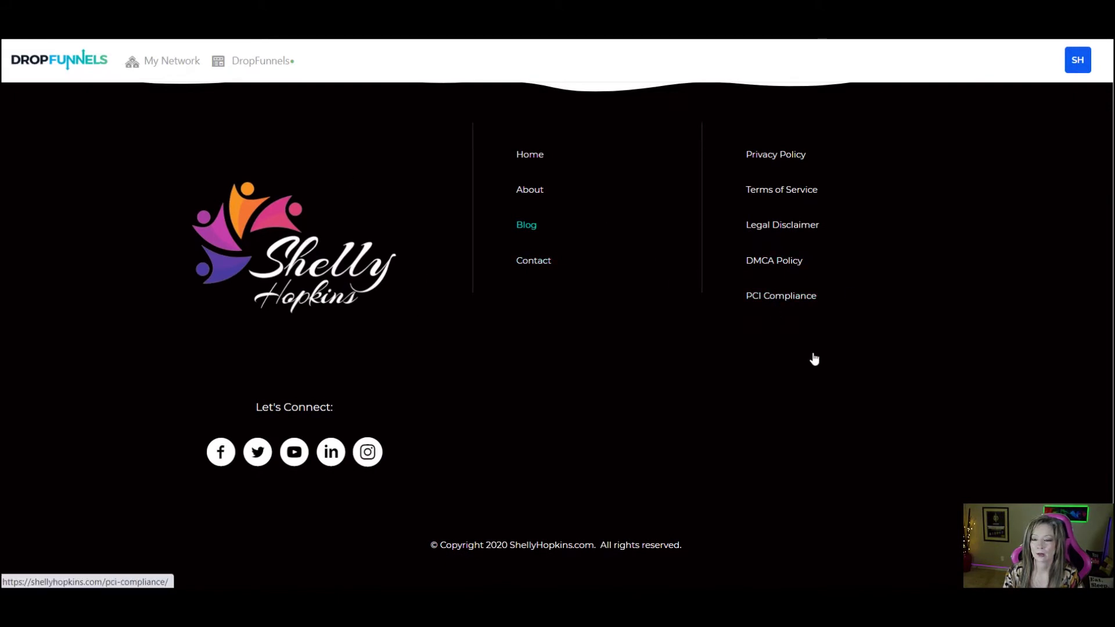
scroll(813, 358, "up", 6)
scroll(813, 358, "up", 20)
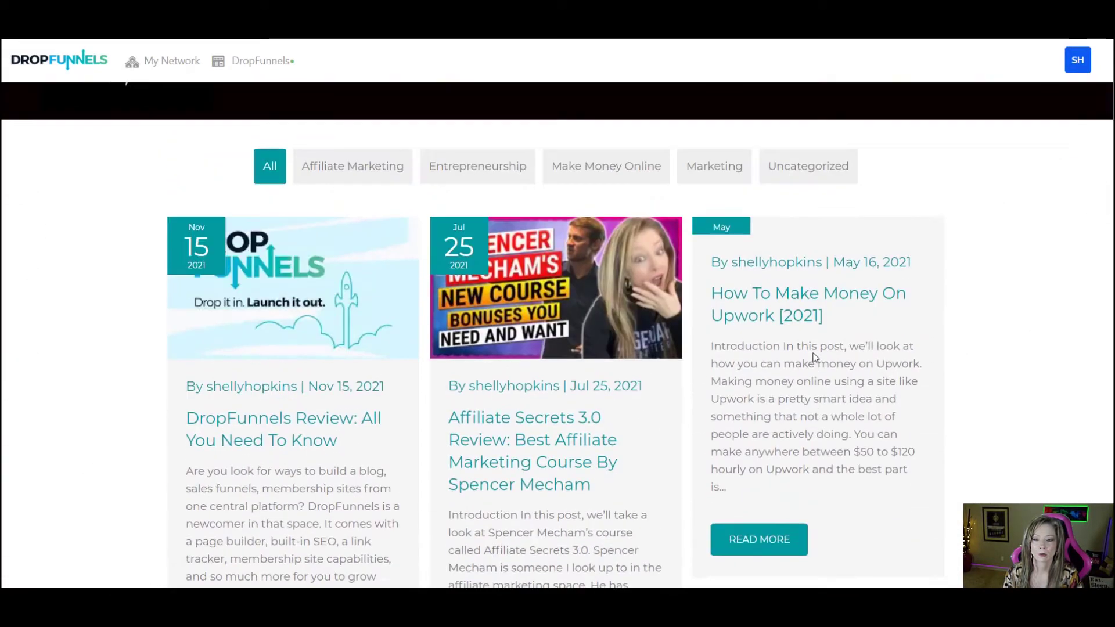
scroll(815, 357, "up", 1)
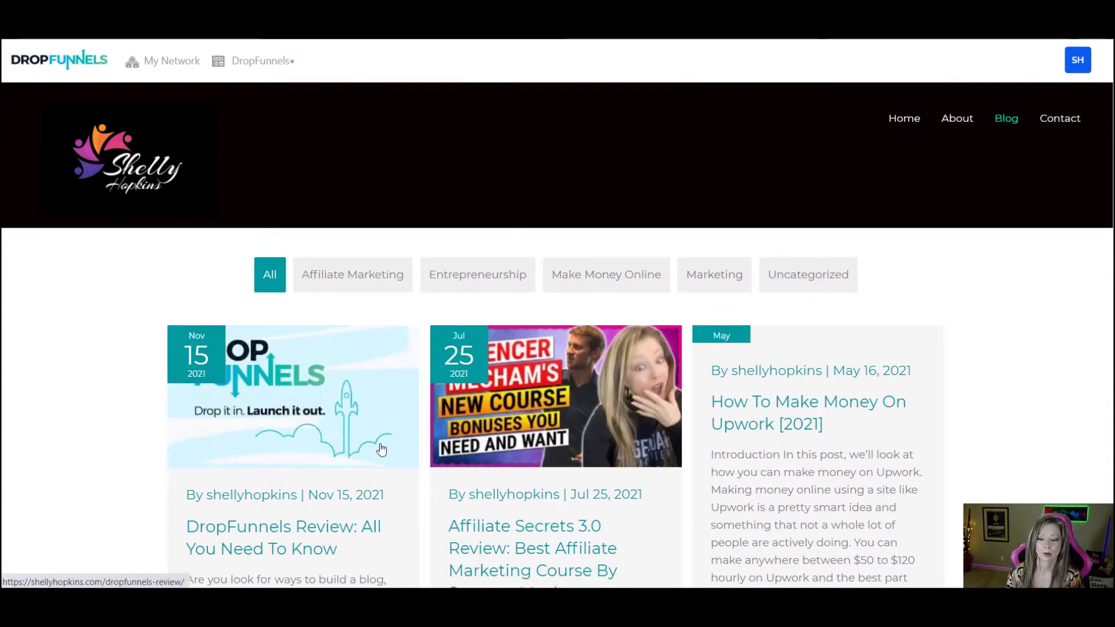
scroll(381, 449, "down", 20)
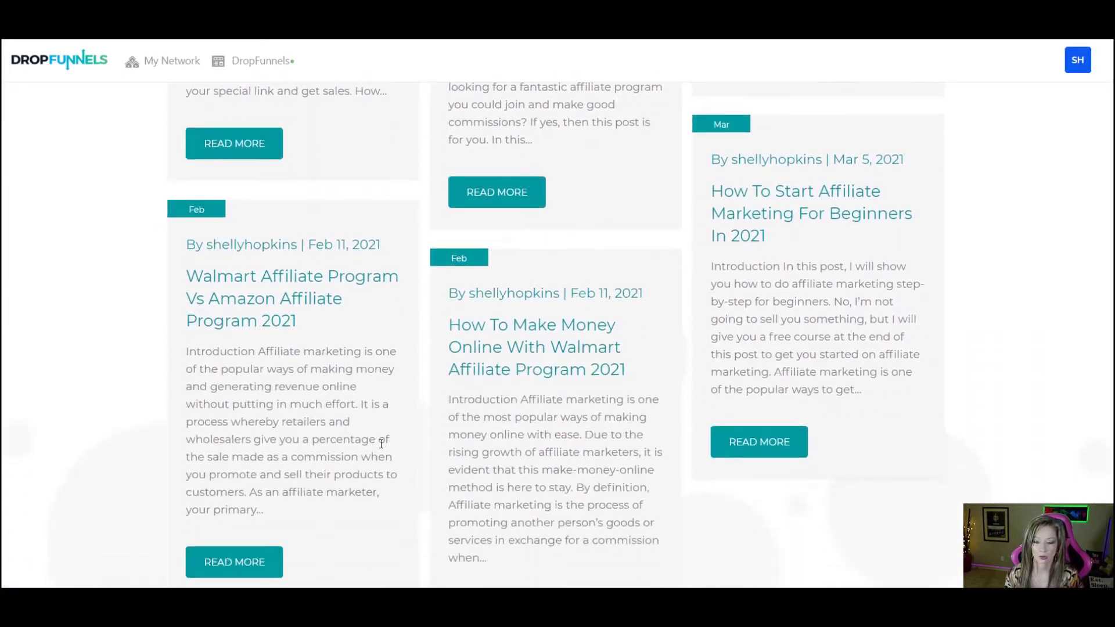
scroll(381, 443, "down", 5)
scroll(381, 445, "up", 20)
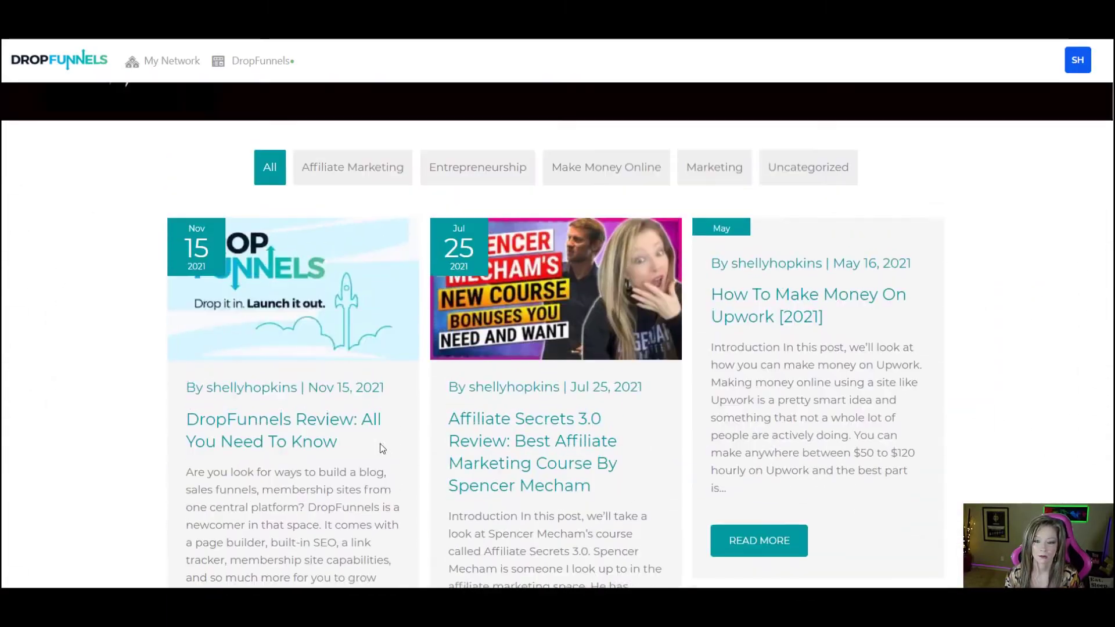
Open the article "DropFunnels Review: All You Need To Know" and read through its features, pros, cons and pricing plans
left_click(284, 481)
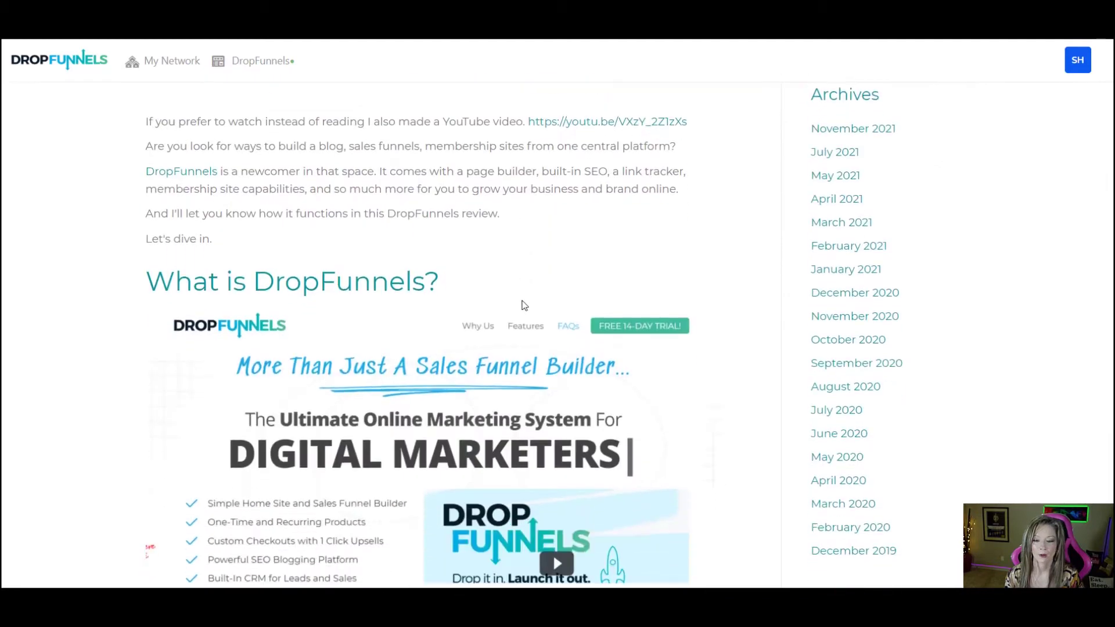
scroll(524, 306, "down", 8)
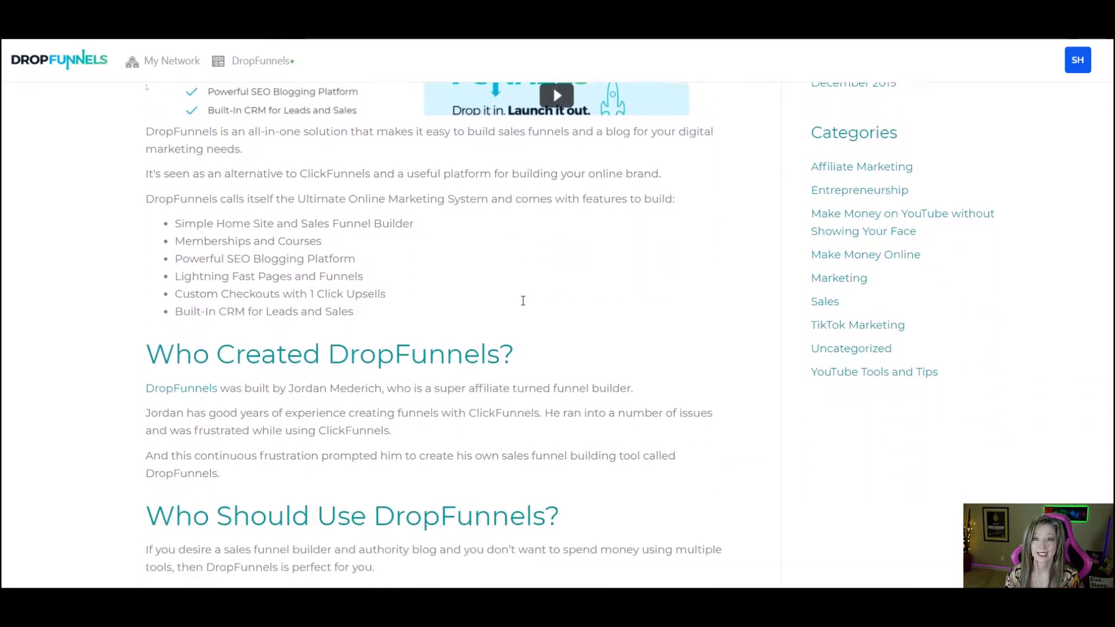
scroll(522, 300, "down", 7)
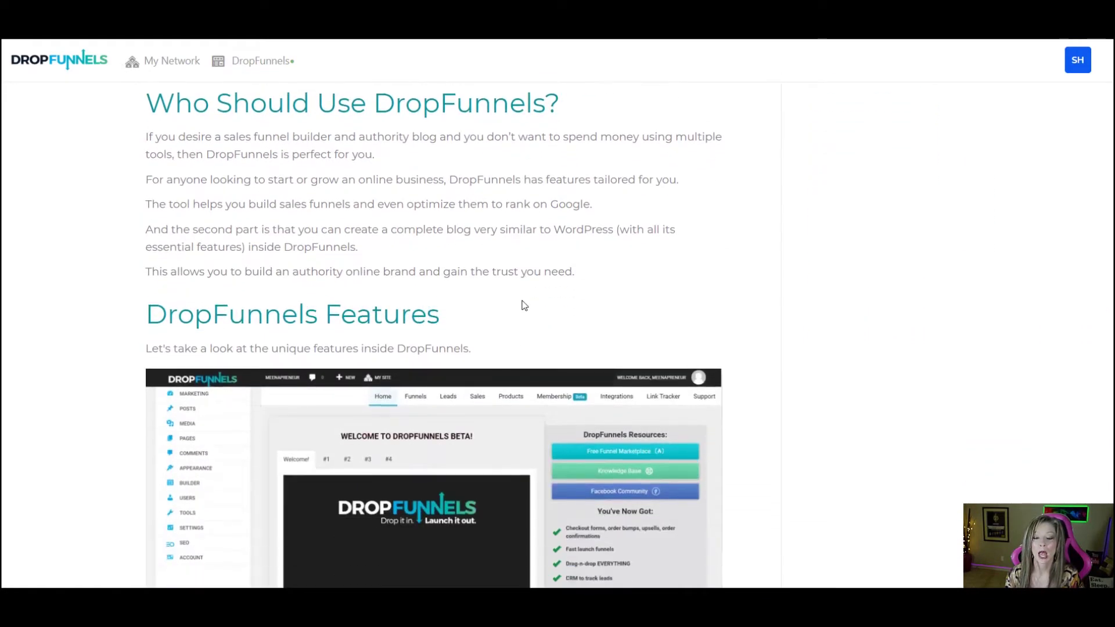
scroll(524, 305, "down", 10)
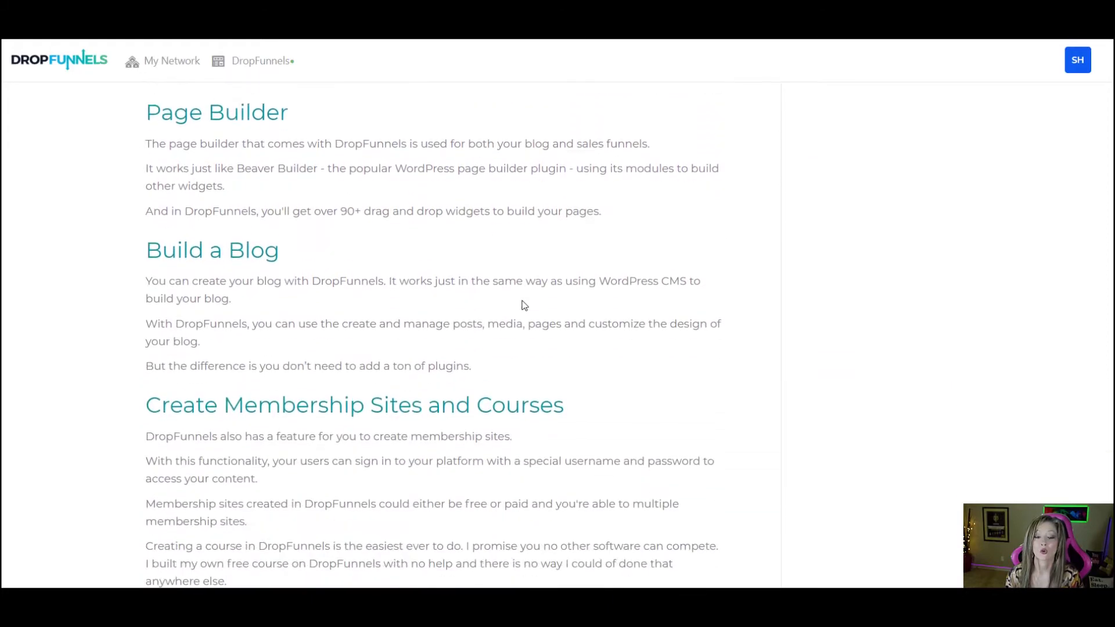
scroll(524, 305, "down", 10)
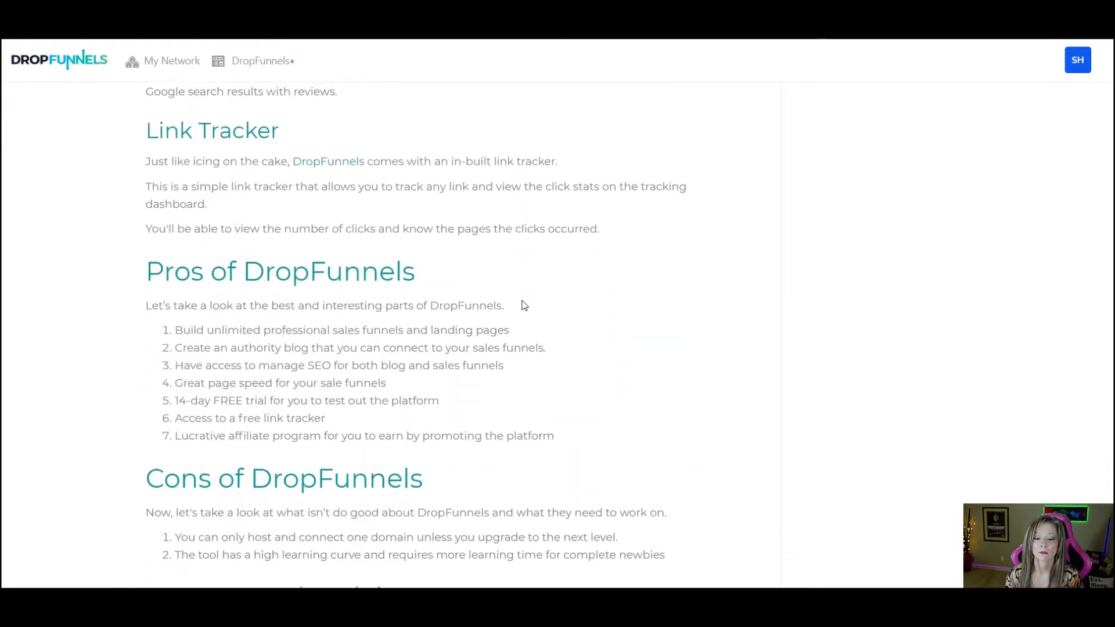
scroll(525, 305, "down", 10)
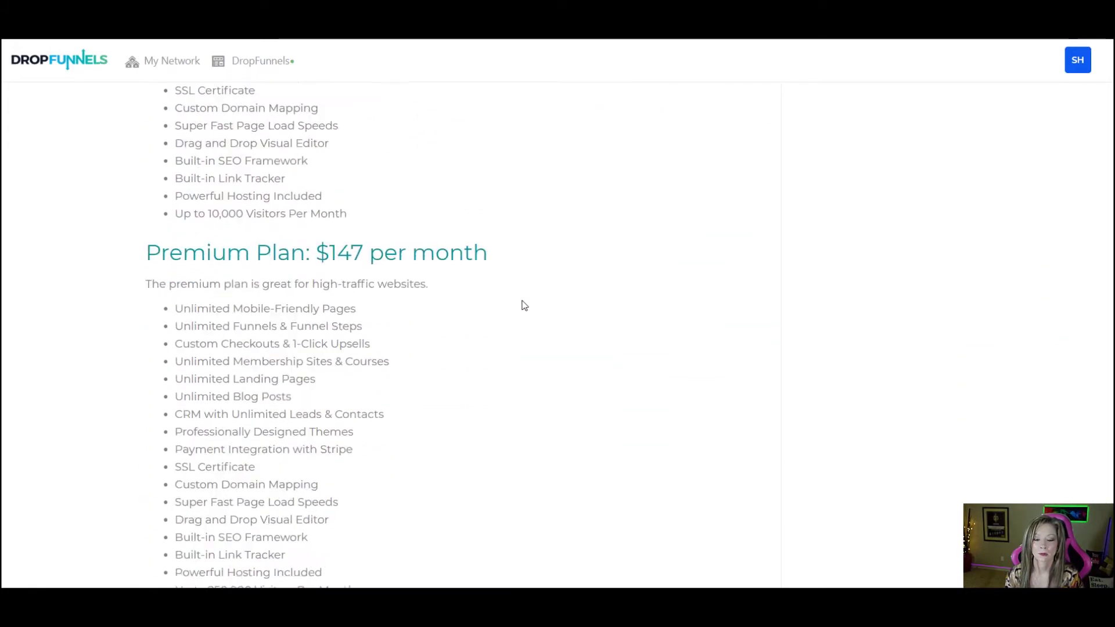
scroll(524, 305, "down", 5)
scroll(525, 306, "up", 10)
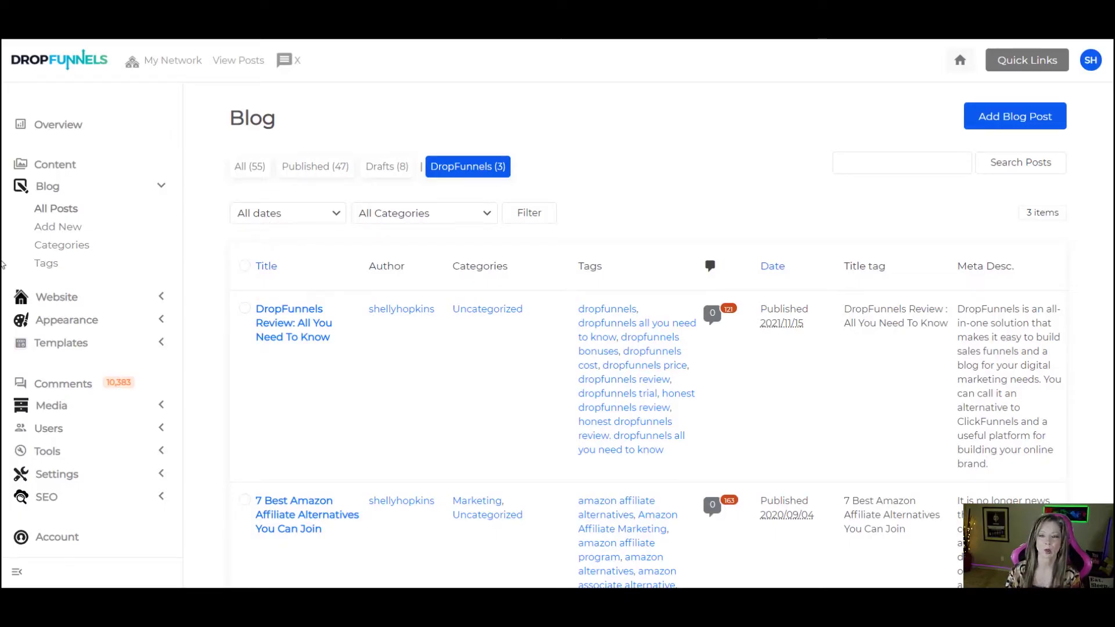
Add a new blog post titled "Marketing Rocks"
left_click(1011, 119)
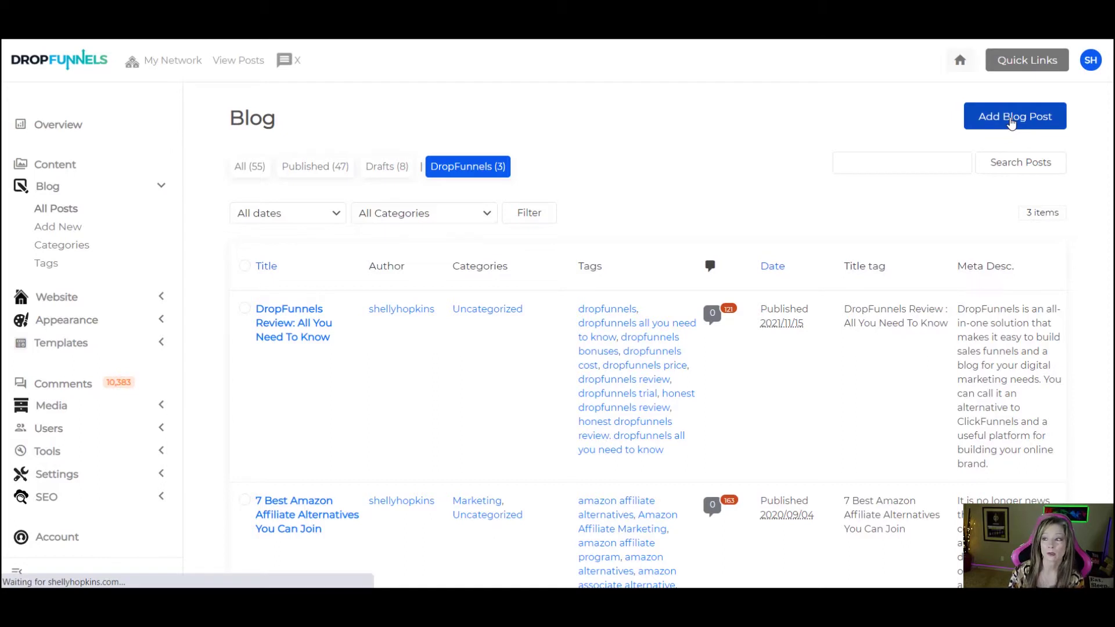
type("M")
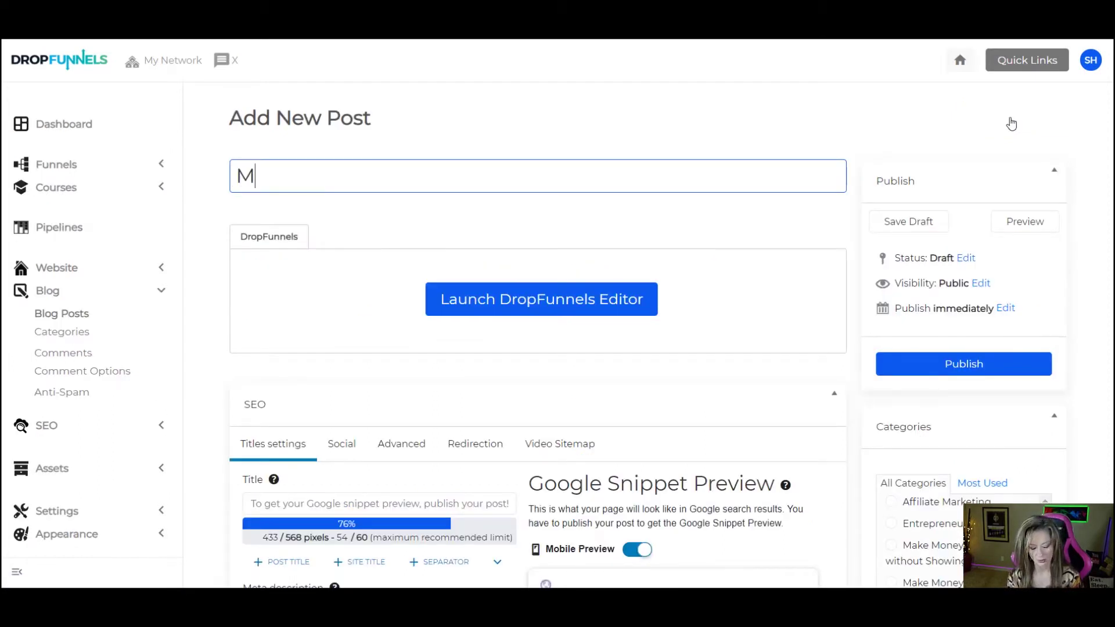
type("arketing Rocks")
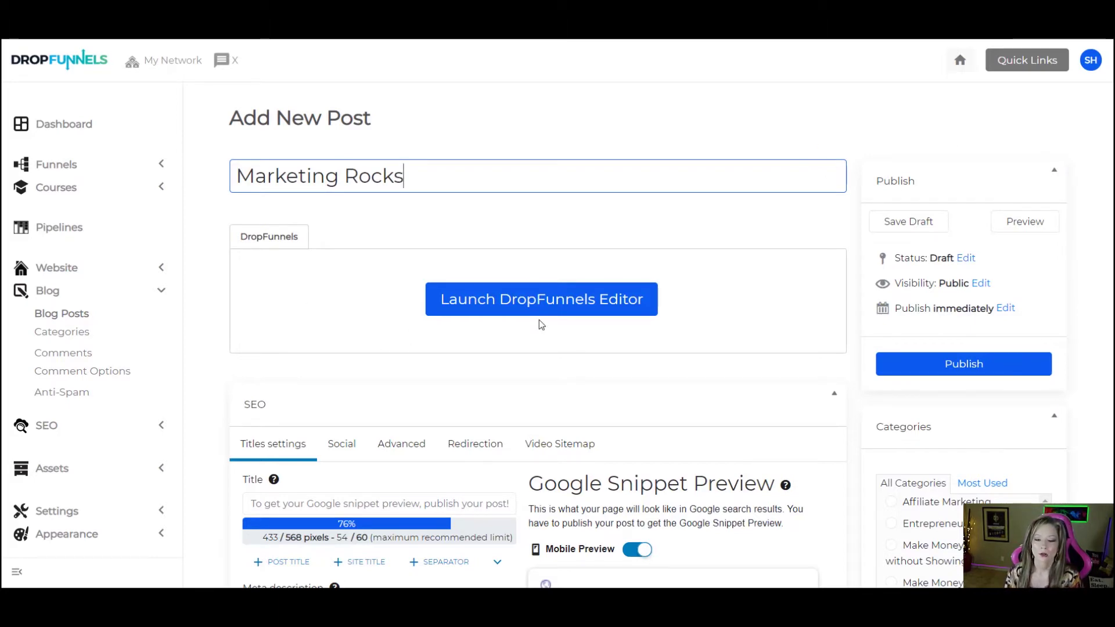
Launch the DropFunnels Editor for the new post and examine its page layout from the title to the site footer
scroll(539, 322, "down", 5)
scroll(538, 320, "up", 1)
scroll(539, 320, "down", 10)
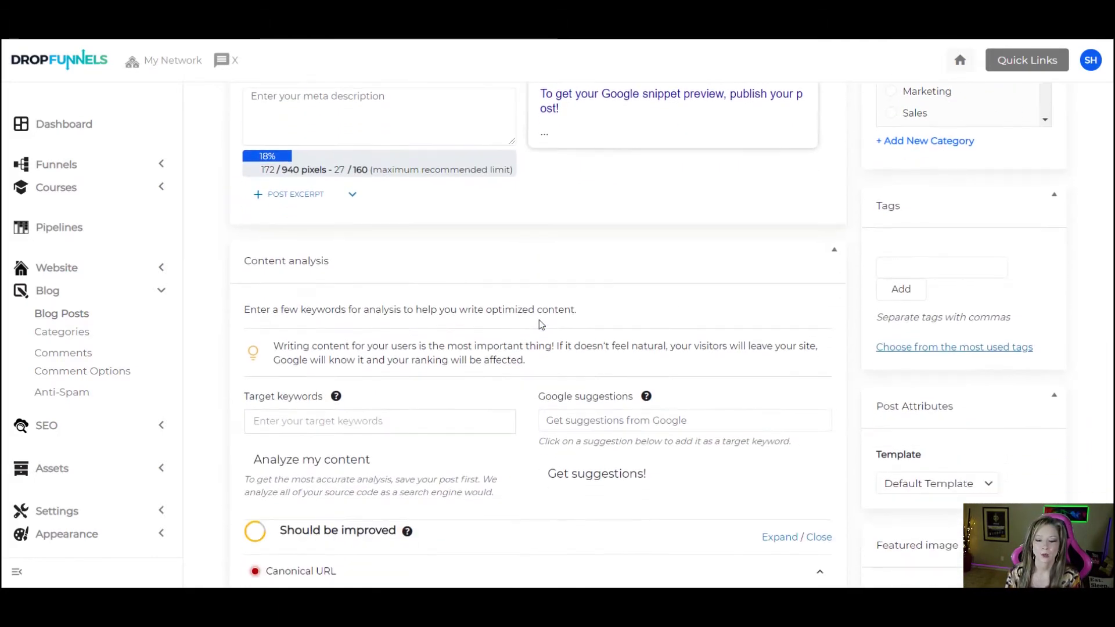
scroll(540, 323, "up", 10)
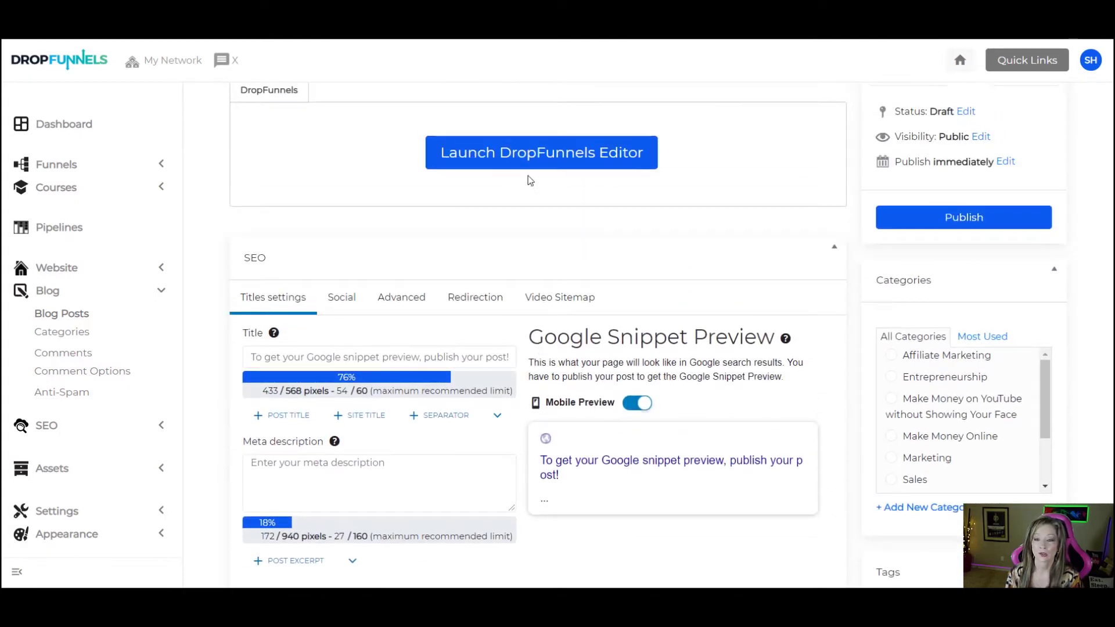
left_click(524, 164)
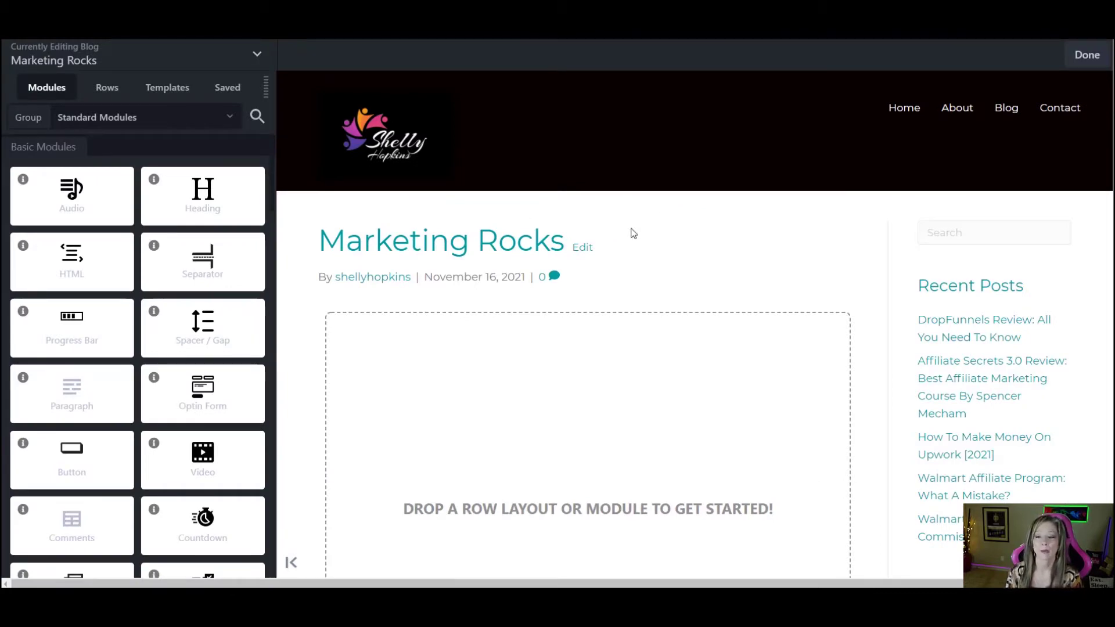
scroll(658, 256, "down", 10)
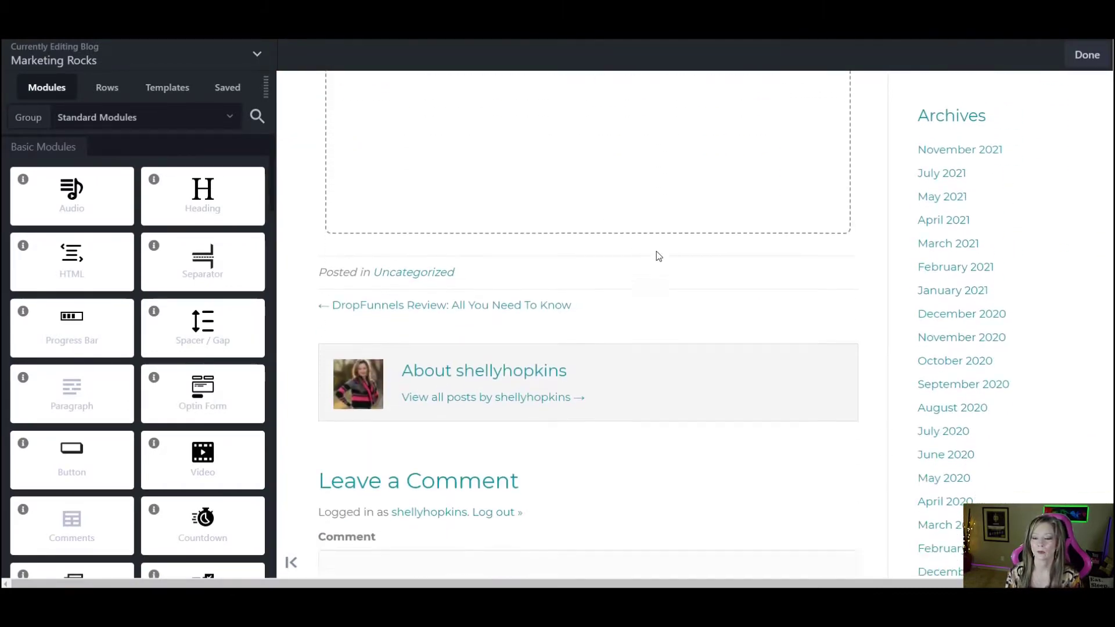
scroll(659, 256, "down", 10)
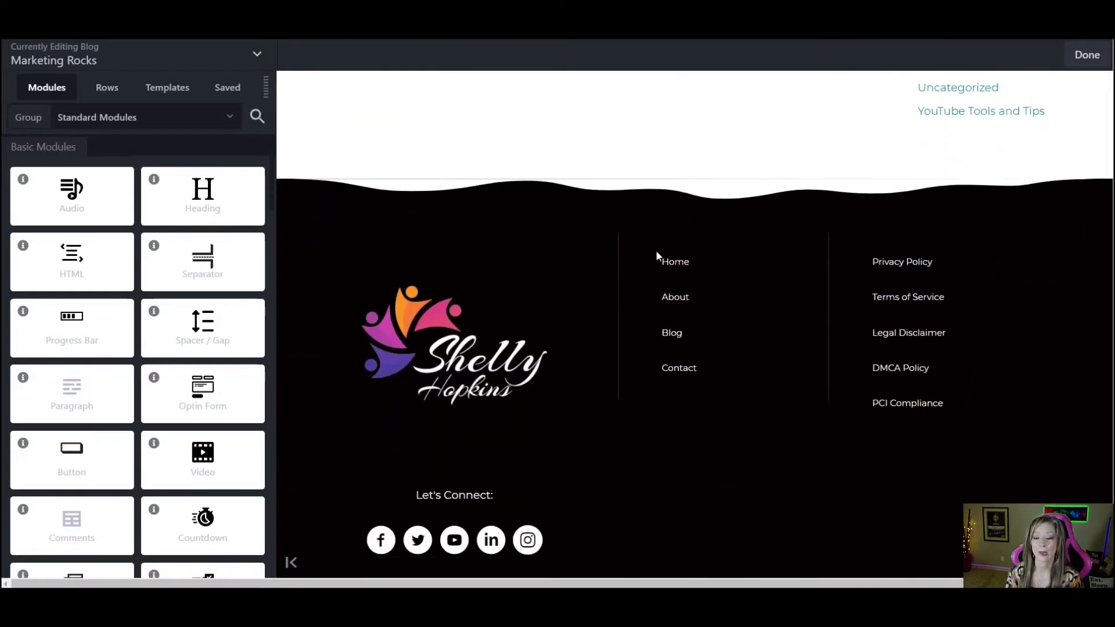
scroll(659, 256, "up", 8)
scroll(659, 257, "up", 10)
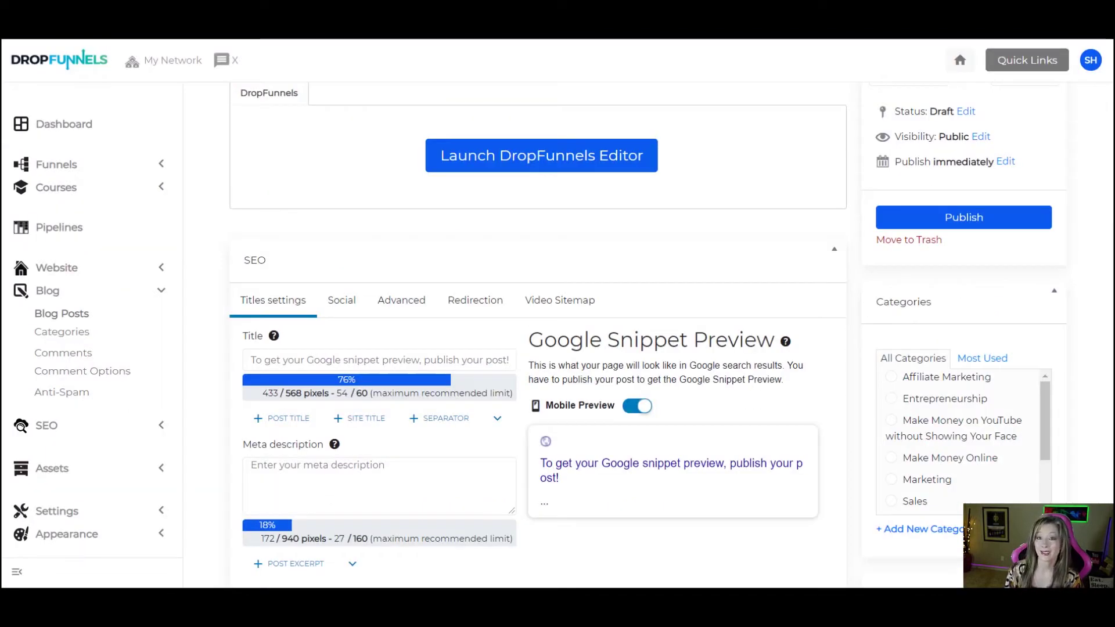
Examine the post's permalink and its Social and Advanced SEO settings, and return to the title and meta description settings
scroll(490, 214, "up", 3)
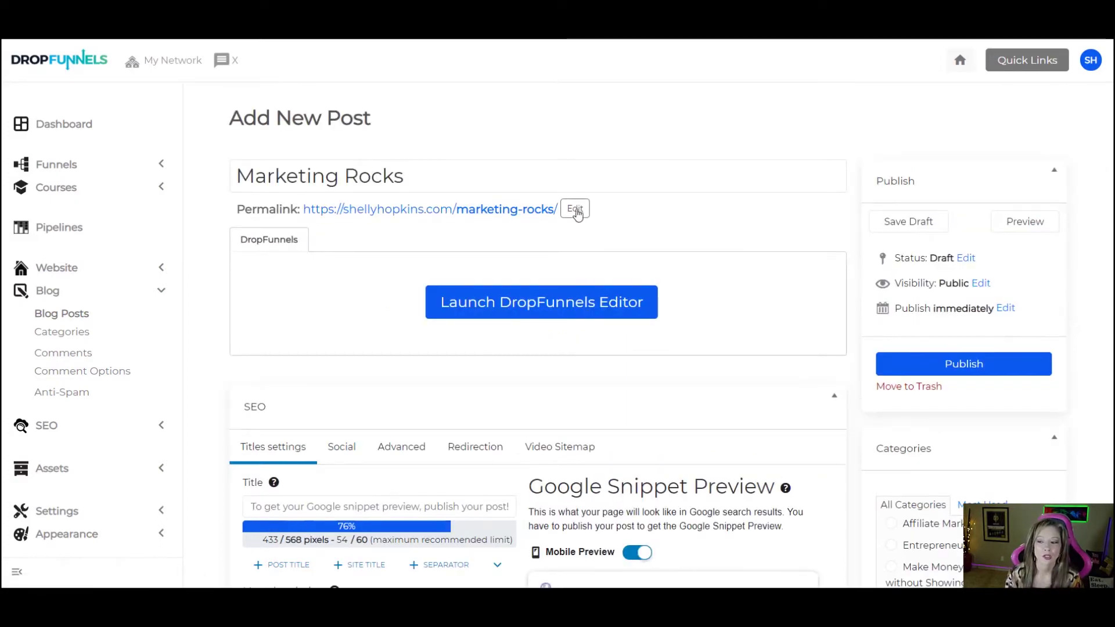
scroll(355, 361, "down", 8)
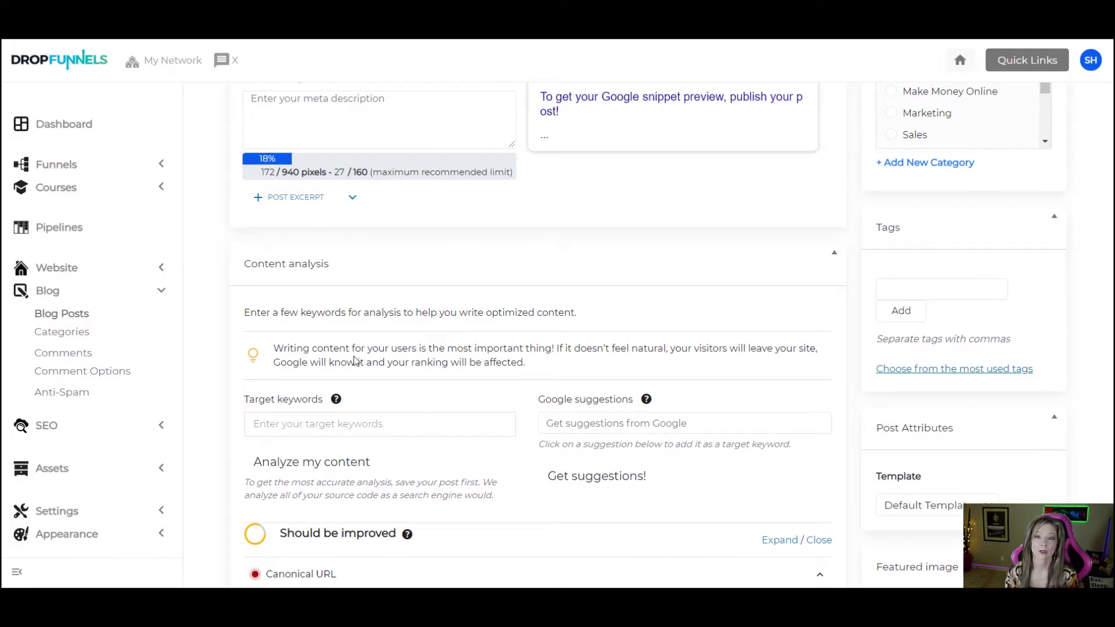
scroll(355, 360, "up", 5)
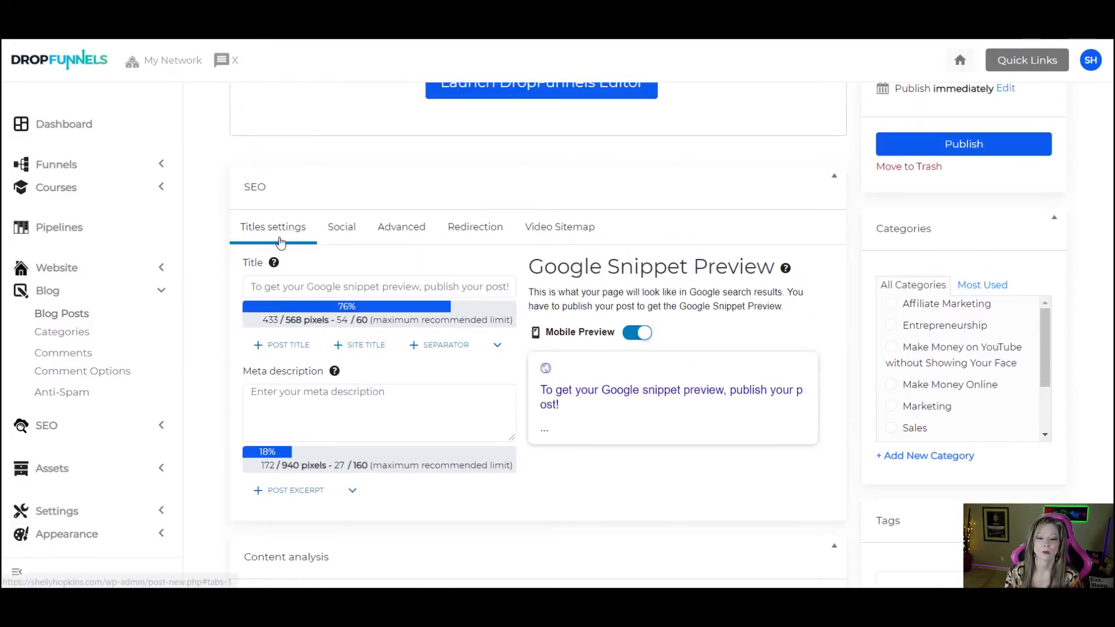
left_click(346, 230)
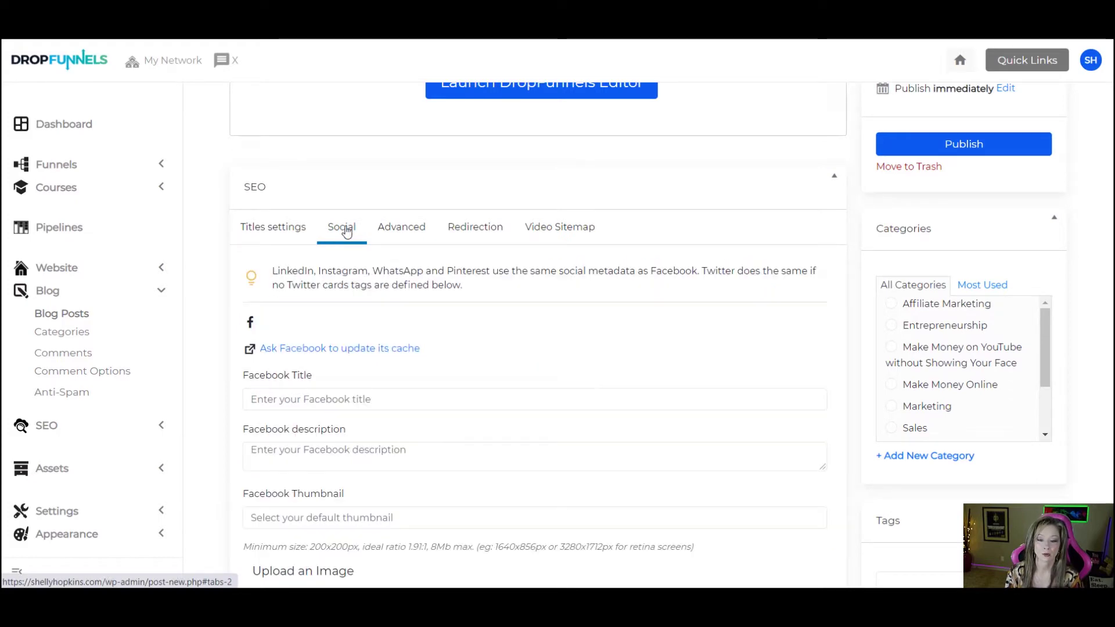
left_click(401, 231)
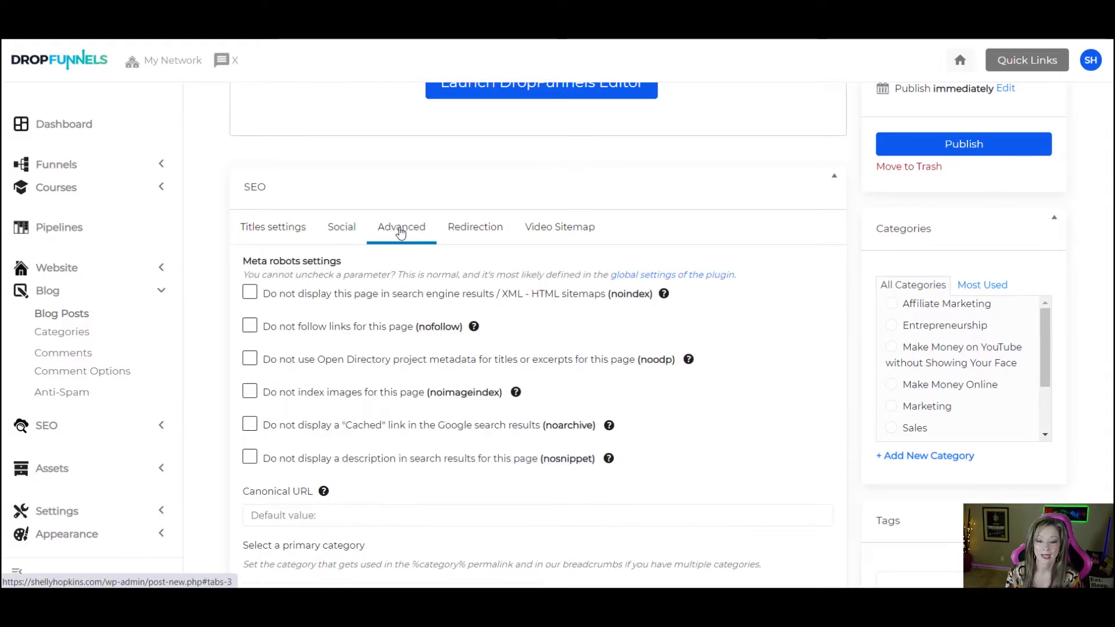
left_click(285, 231)
scroll(240, 248, "down", 3)
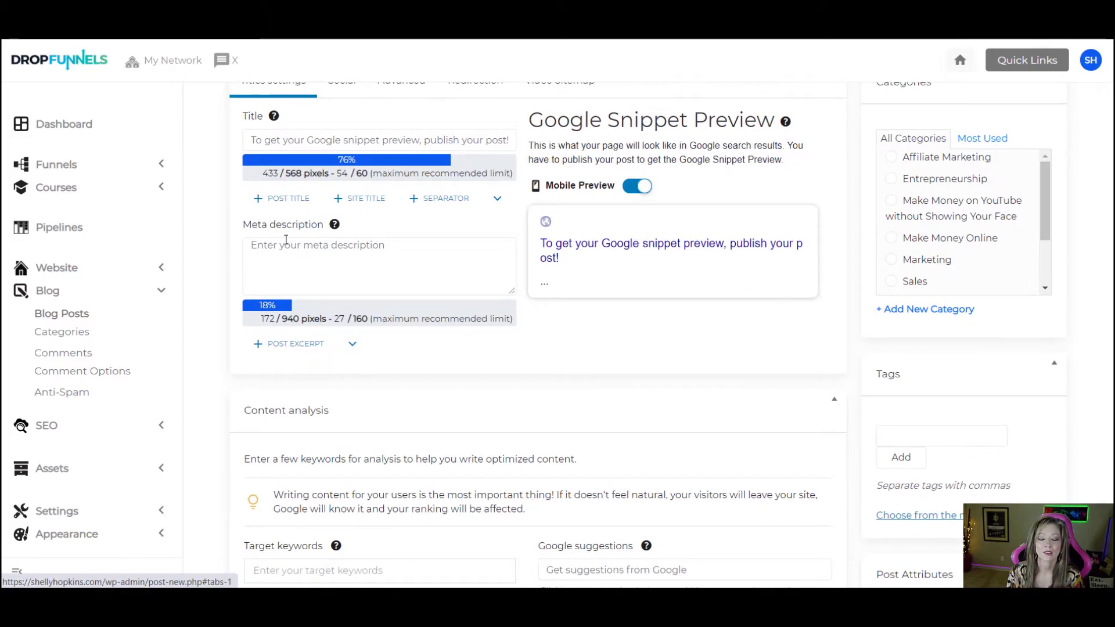
scroll(584, 317, "up", 2)
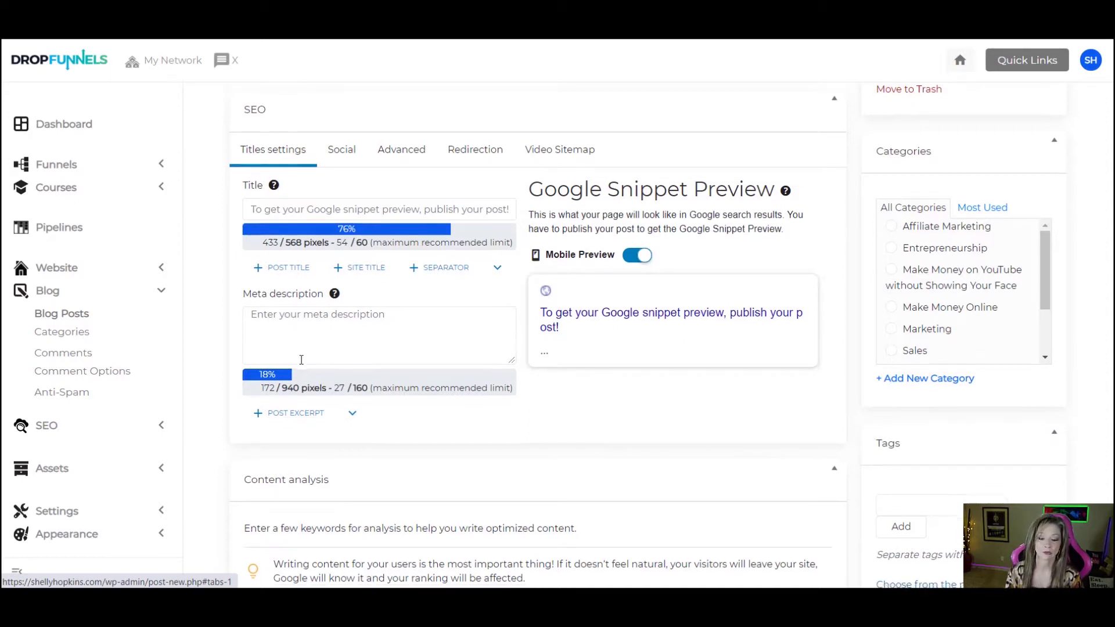
Examine the post's content analysis checklist, from Canonical URL to NoFollow Links
scroll(302, 364, "down", 10)
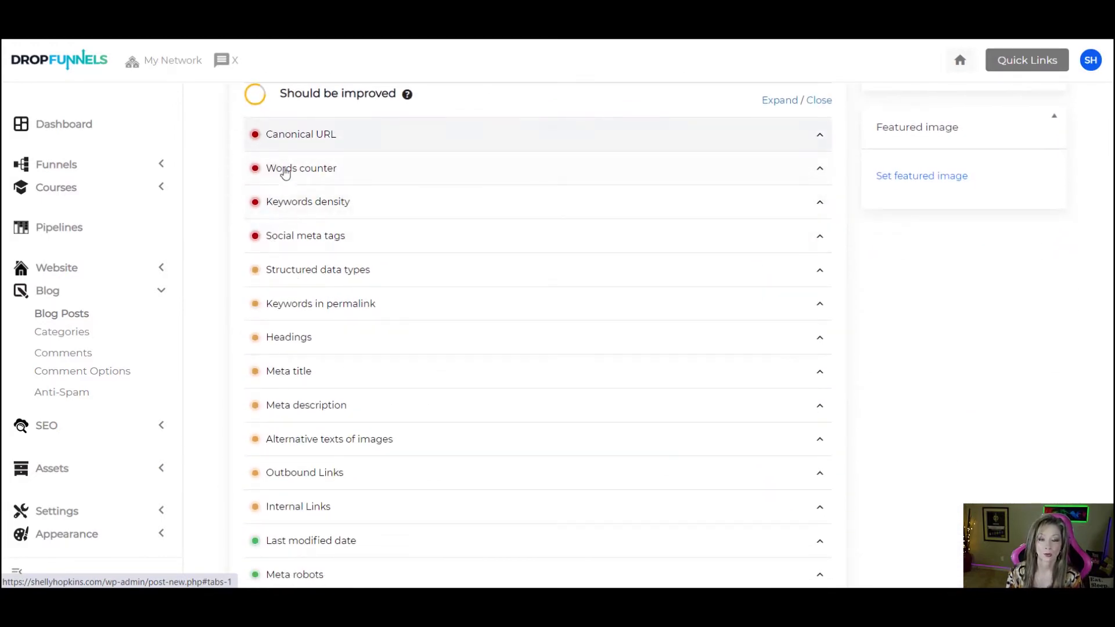
scroll(289, 185, "down", 3)
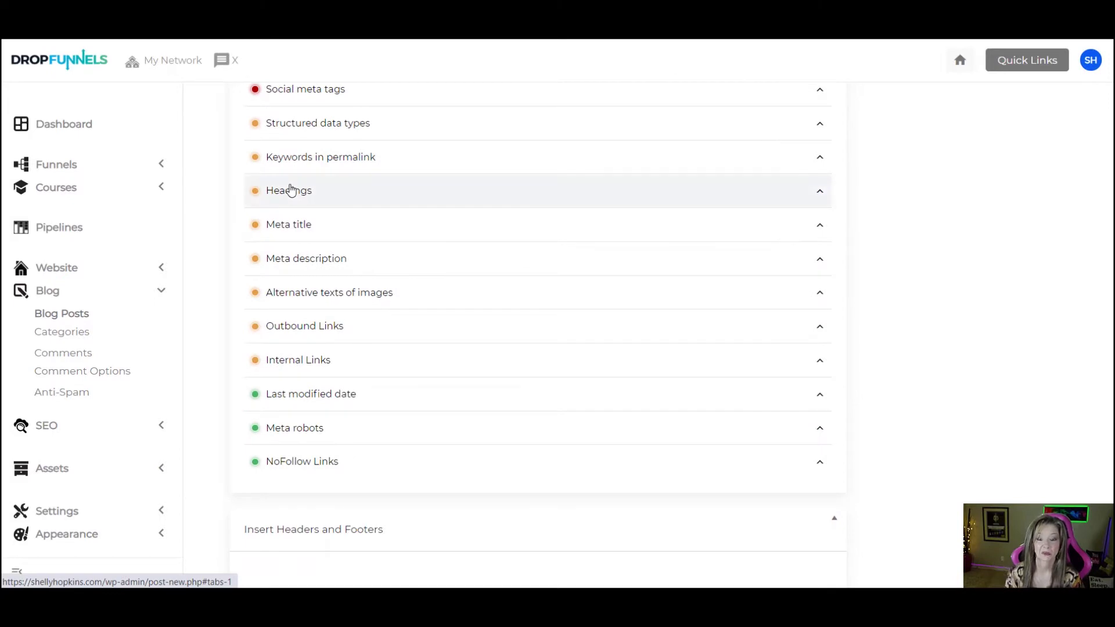
scroll(291, 192, "down", 1)
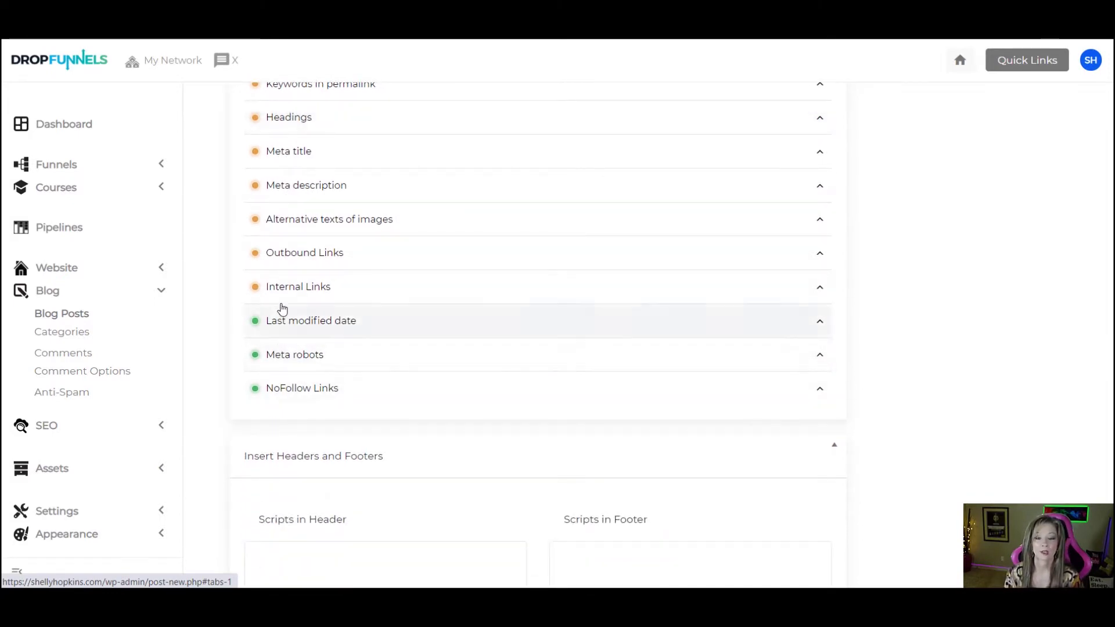
Examine the new post's keyword analysis, categories, publishing options and header and footer script fields
scroll(283, 267, "up", 6)
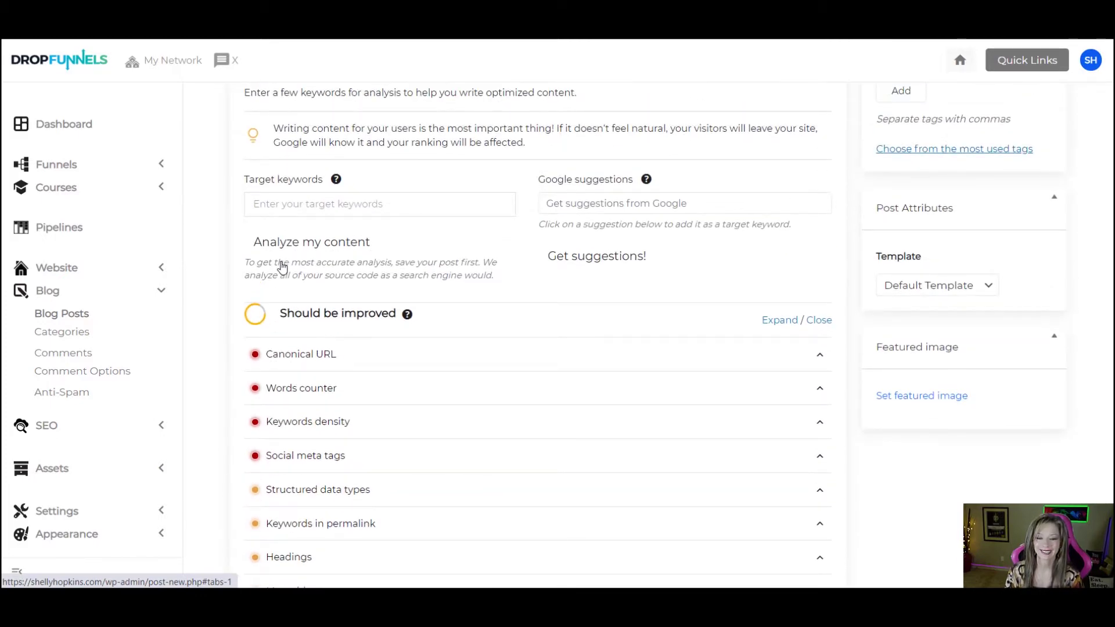
scroll(282, 267, "up", 5)
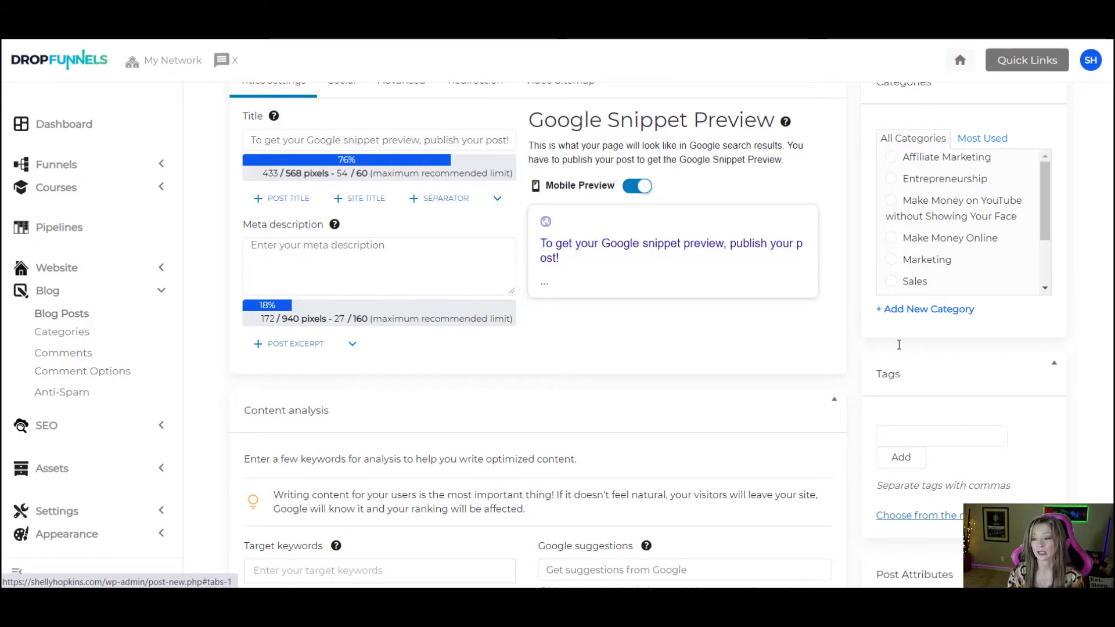
scroll(897, 319, "up", 2)
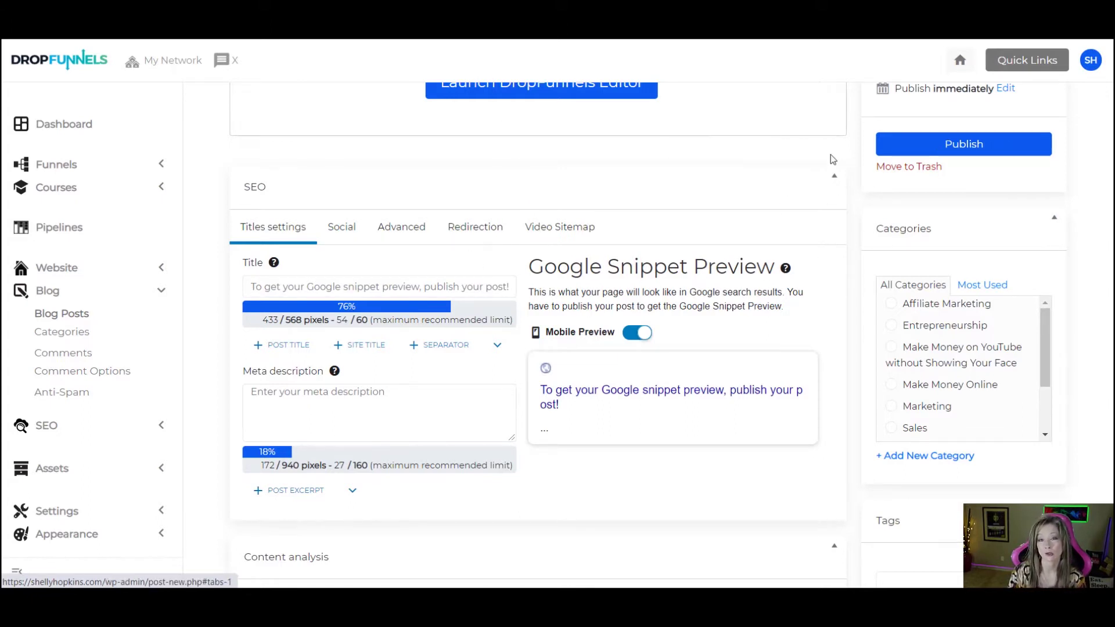
scroll(508, 341, "down", 10)
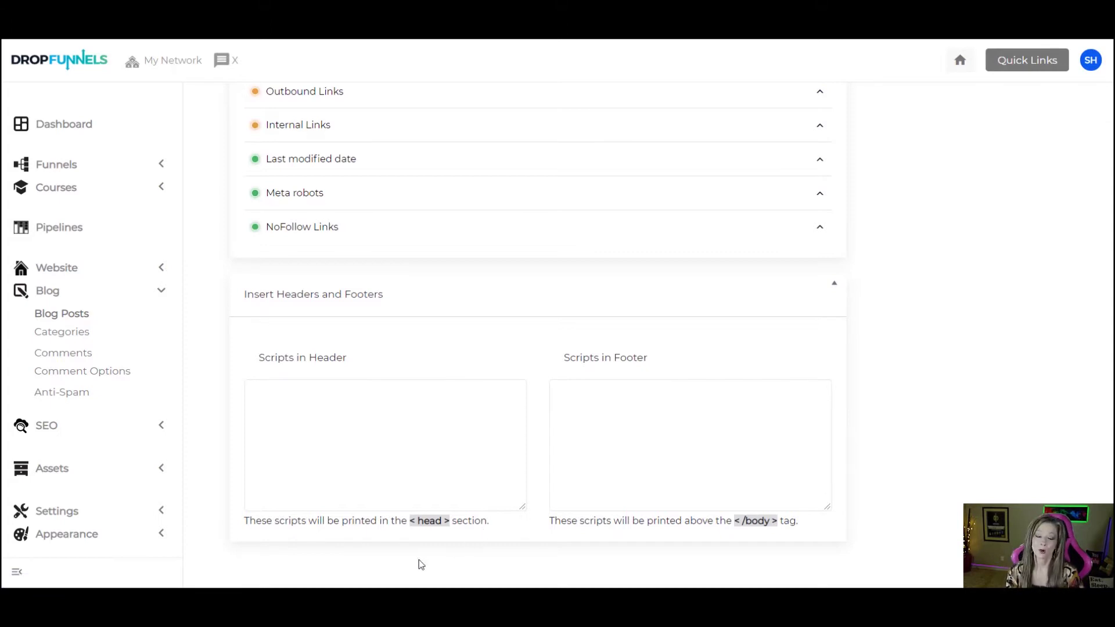
Open the site's Global Design settings and view the Header/Footer options
left_click(78, 535)
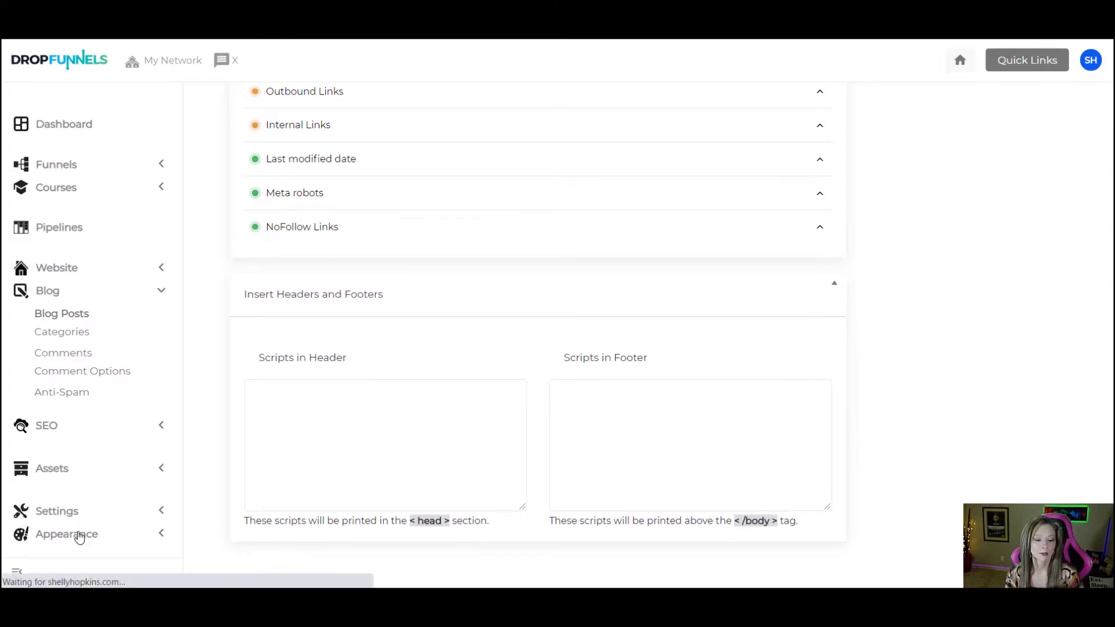
left_click(79, 527)
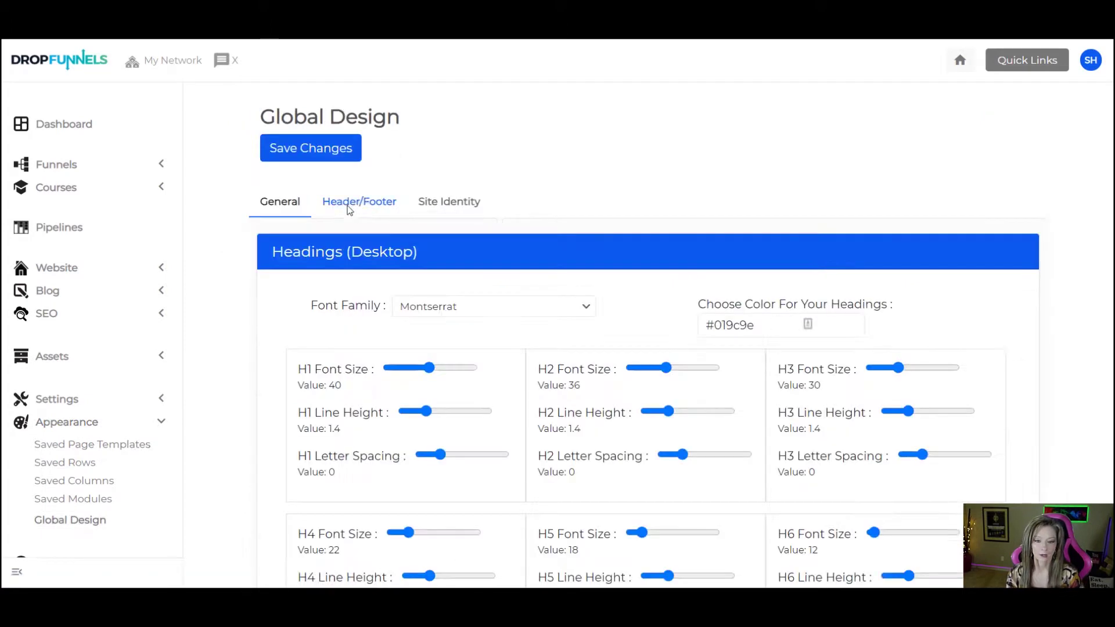
left_click(351, 203)
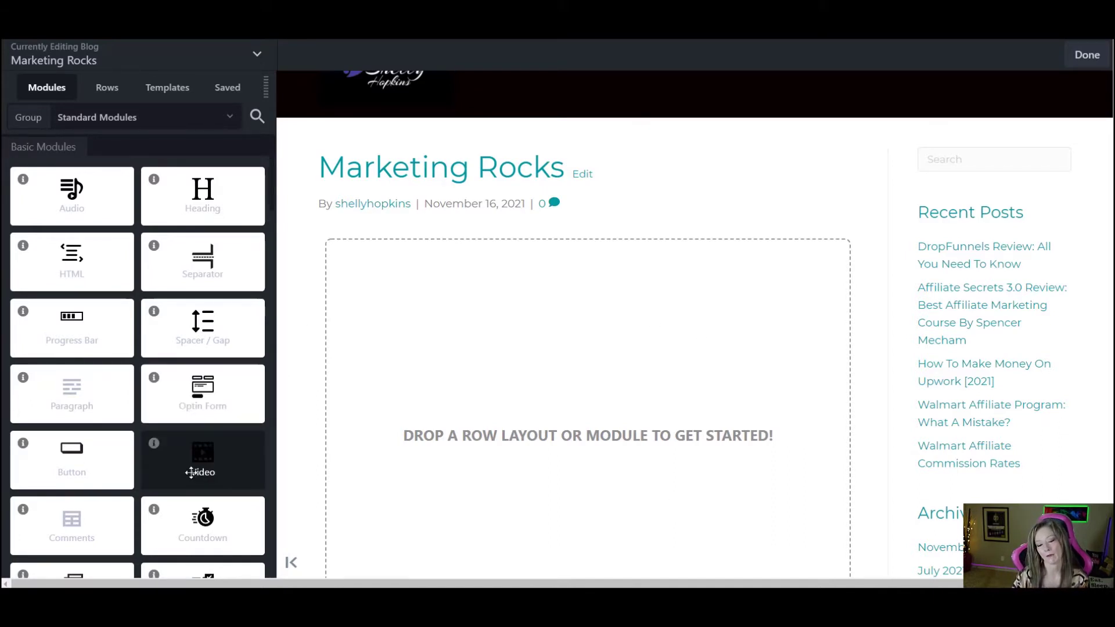
Examine the published "DropFunnels Review: All You Need To Know" post from its thumbnail to the features section, and return to its beginning
left_click_drag(203, 455, 544, 432)
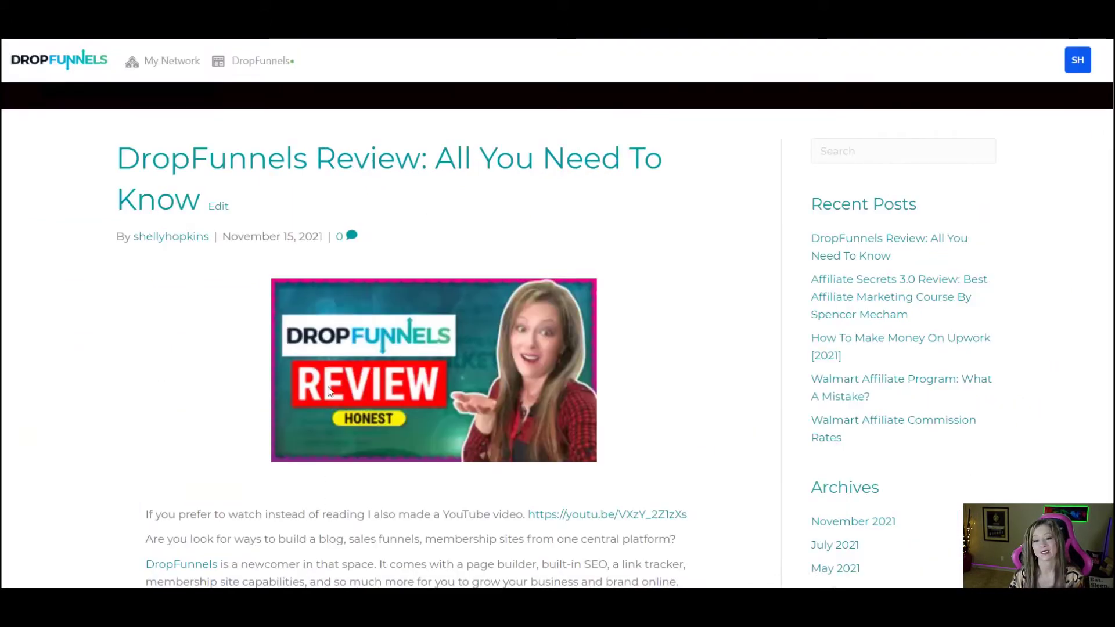
scroll(244, 392, "down", 3)
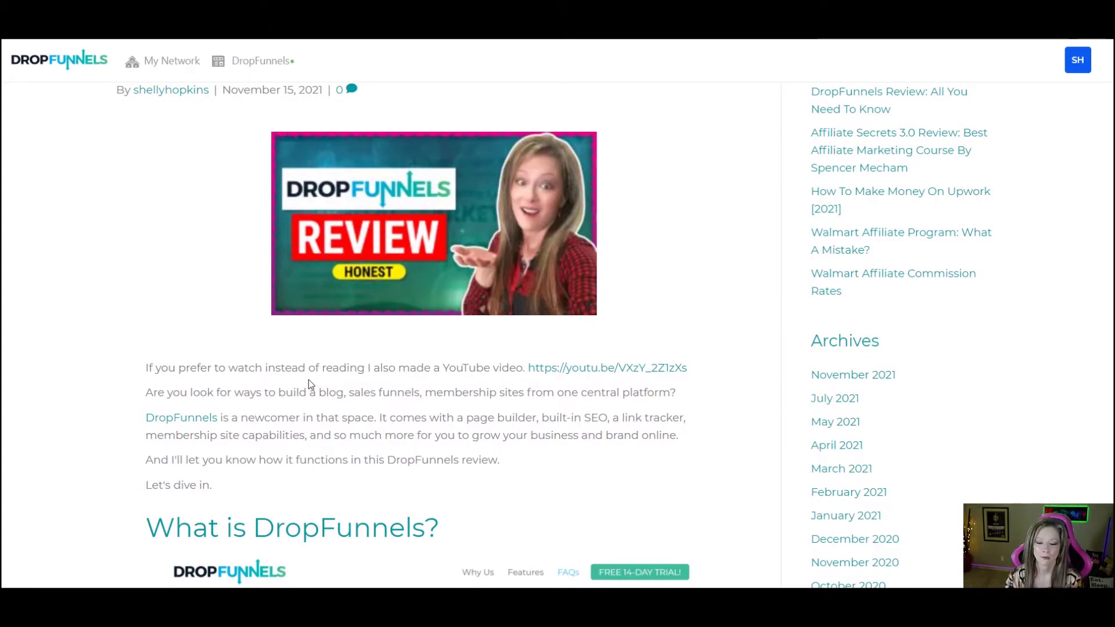
scroll(308, 379, "down", 4)
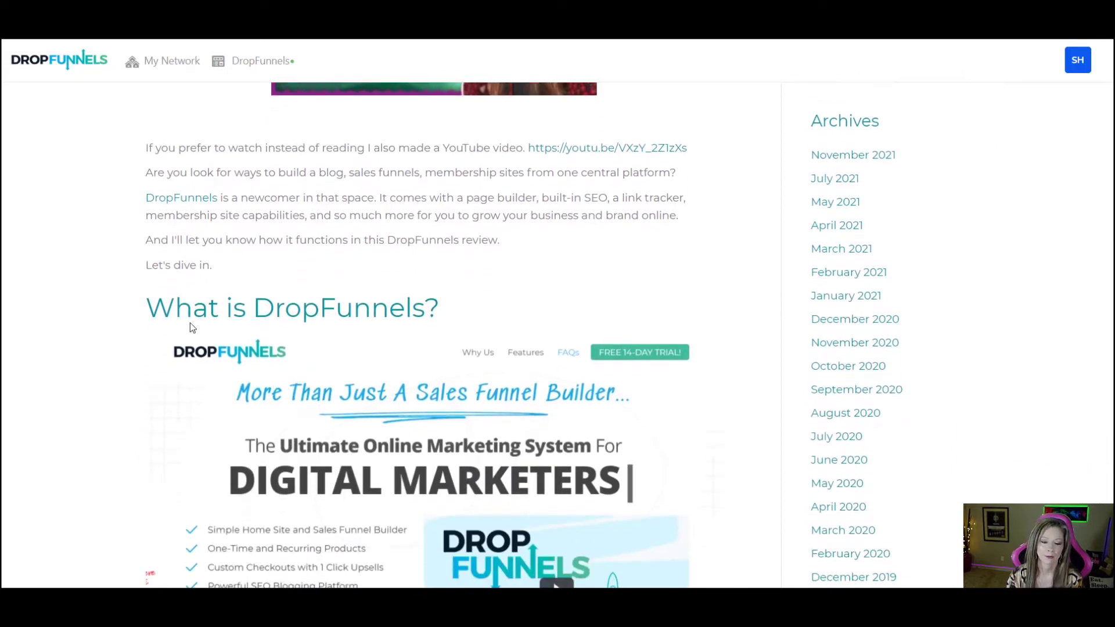
scroll(420, 293, "down", 9)
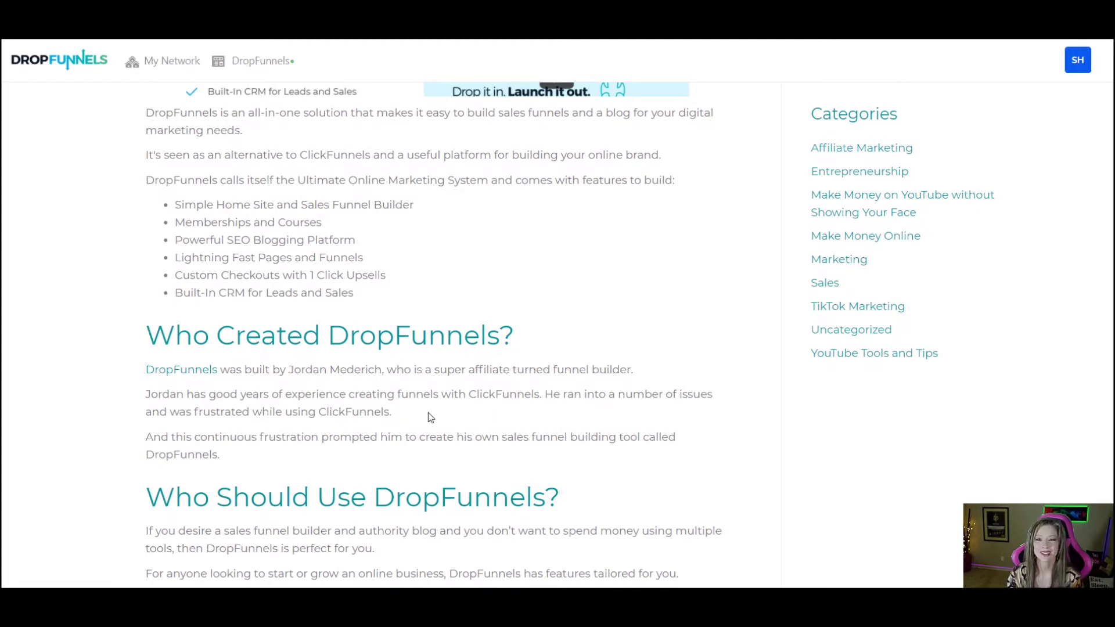
scroll(430, 417, "down", 4)
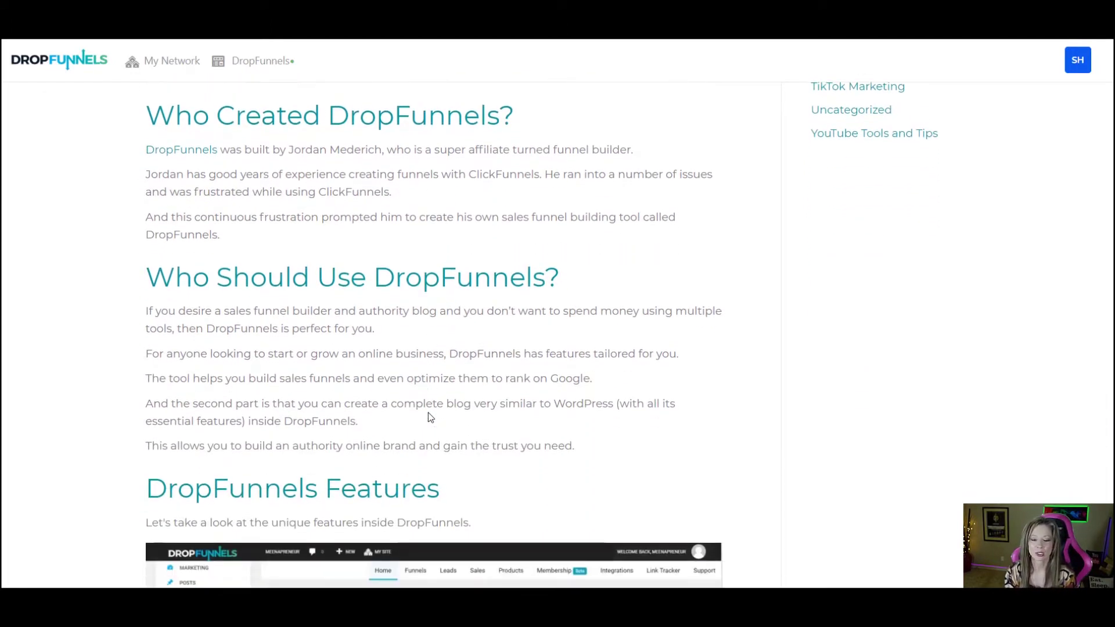
scroll(429, 417, "down", 7)
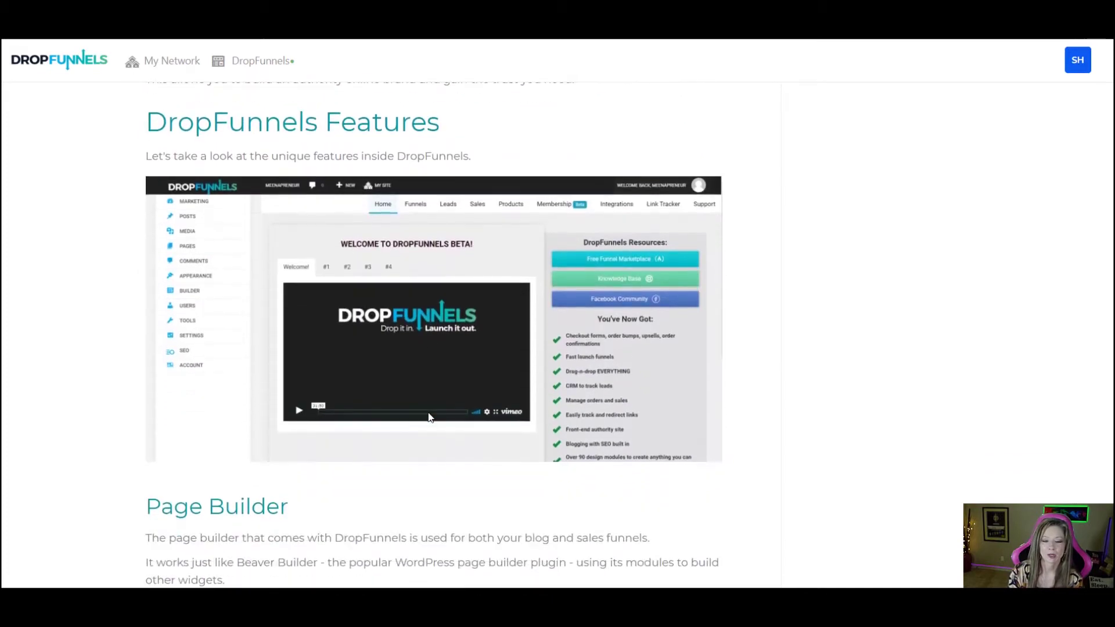
scroll(370, 464, "up", 18)
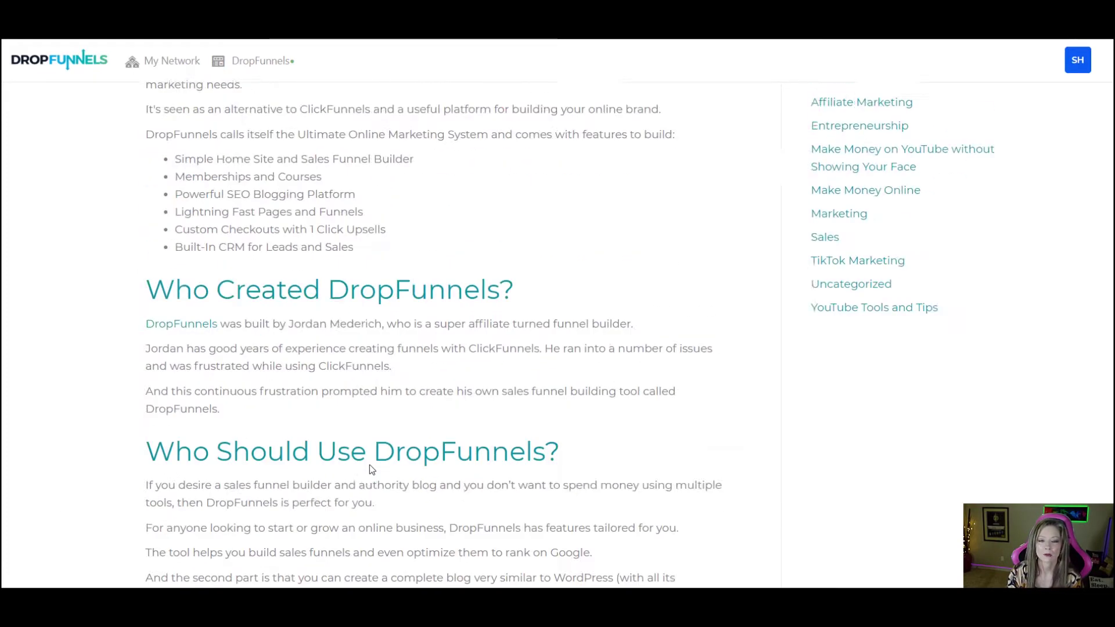
scroll(370, 465, "up", 12)
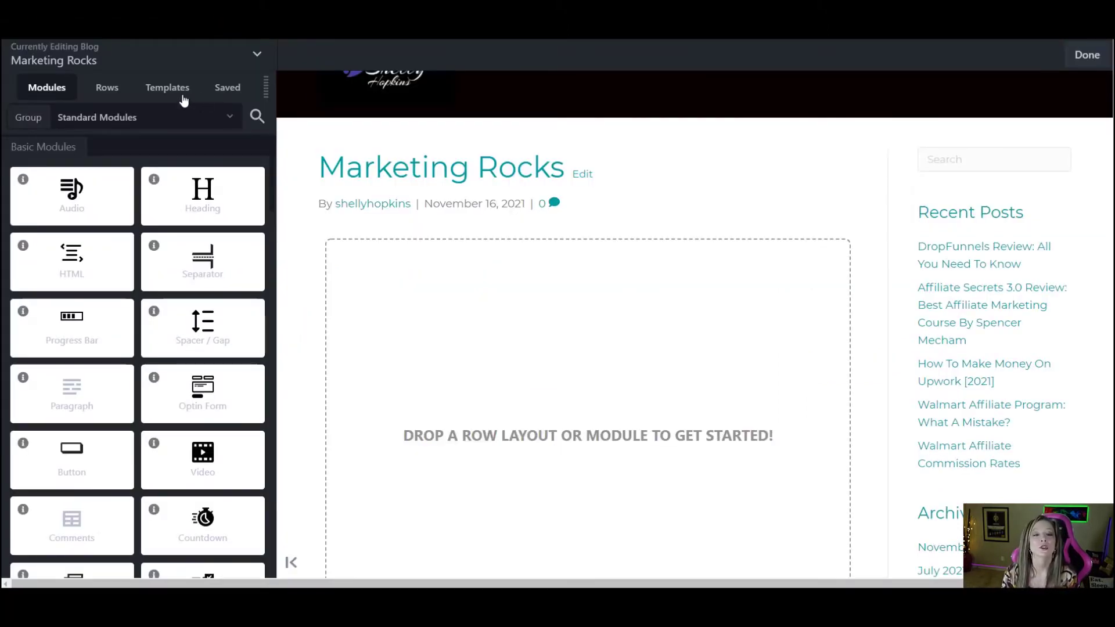
Browse the Webinar Registration templates and place the Pro Webinar 1 template in the empty Marketing Rocks post
left_click(180, 91)
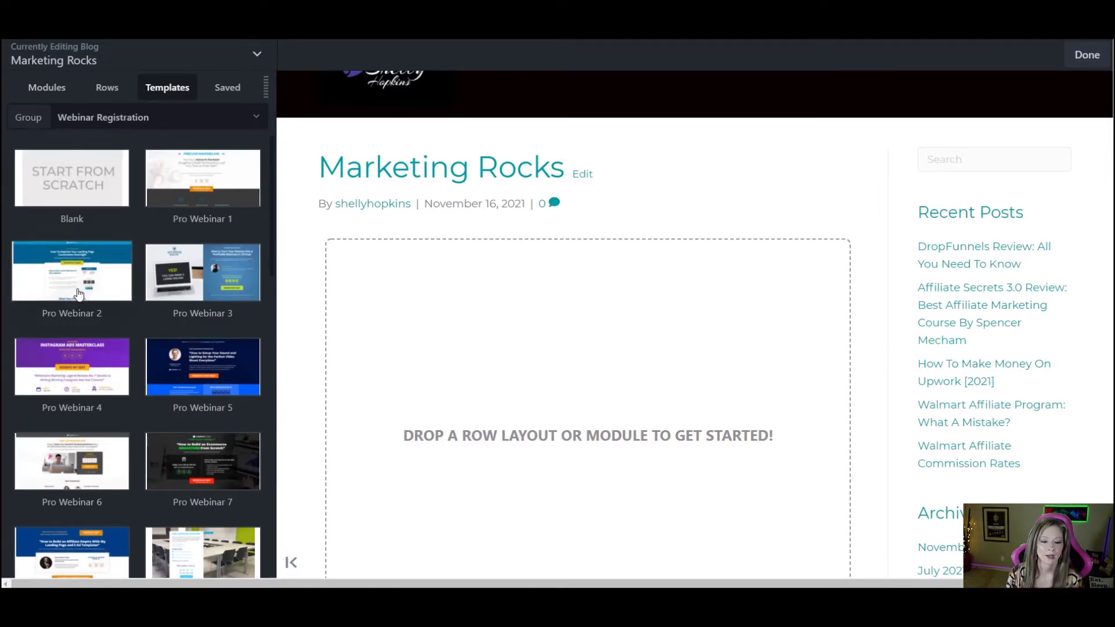
scroll(78, 294, "down", 4)
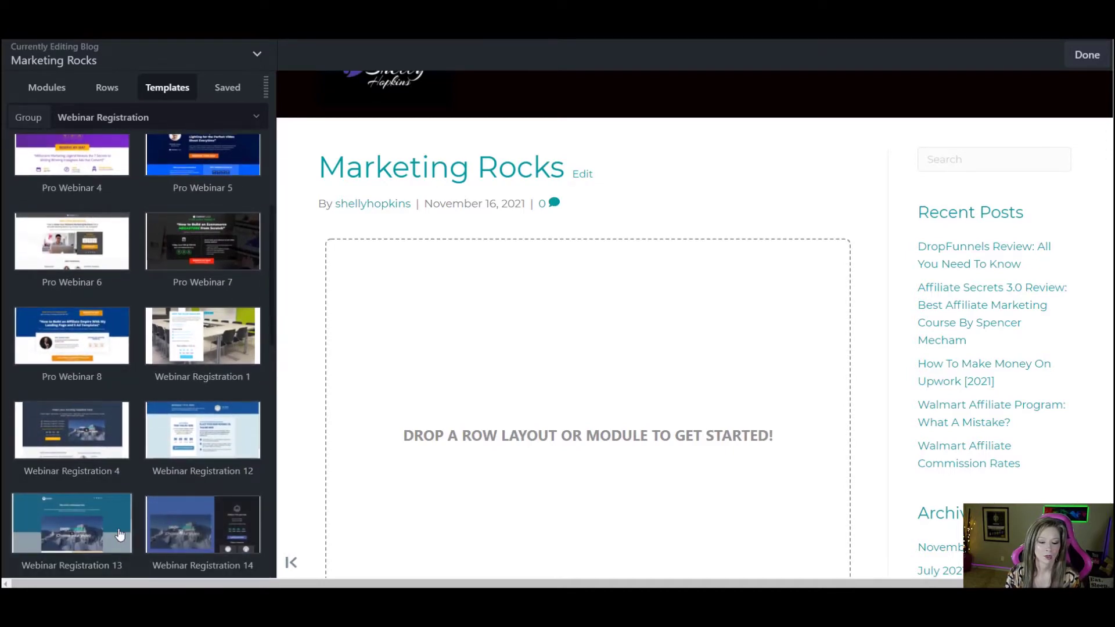
scroll(119, 534, "down", 2)
scroll(119, 535, "up", 6)
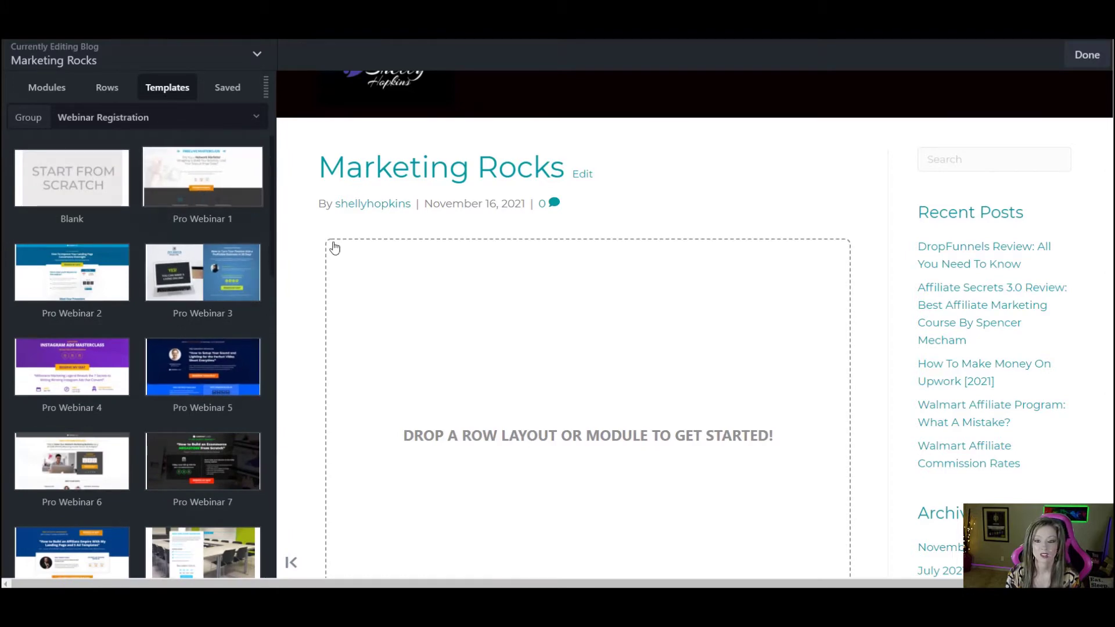
left_click_drag(334, 248, 336, 249)
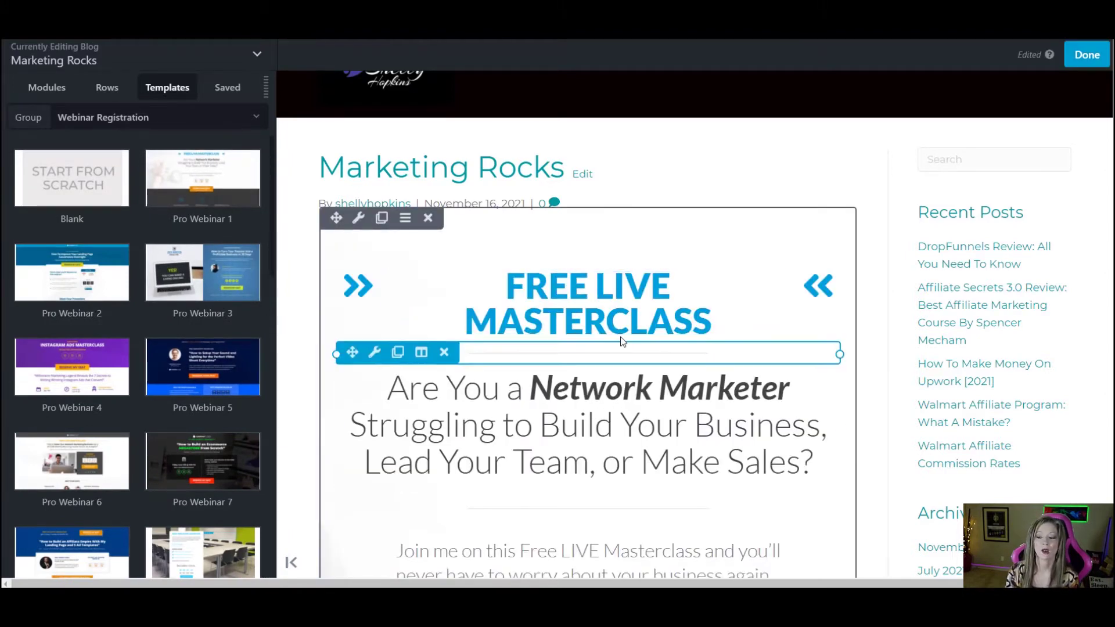
Delete the countdown timer below the "Join me on this Free LIVE Masterclass" text
scroll(634, 415, "down", 4)
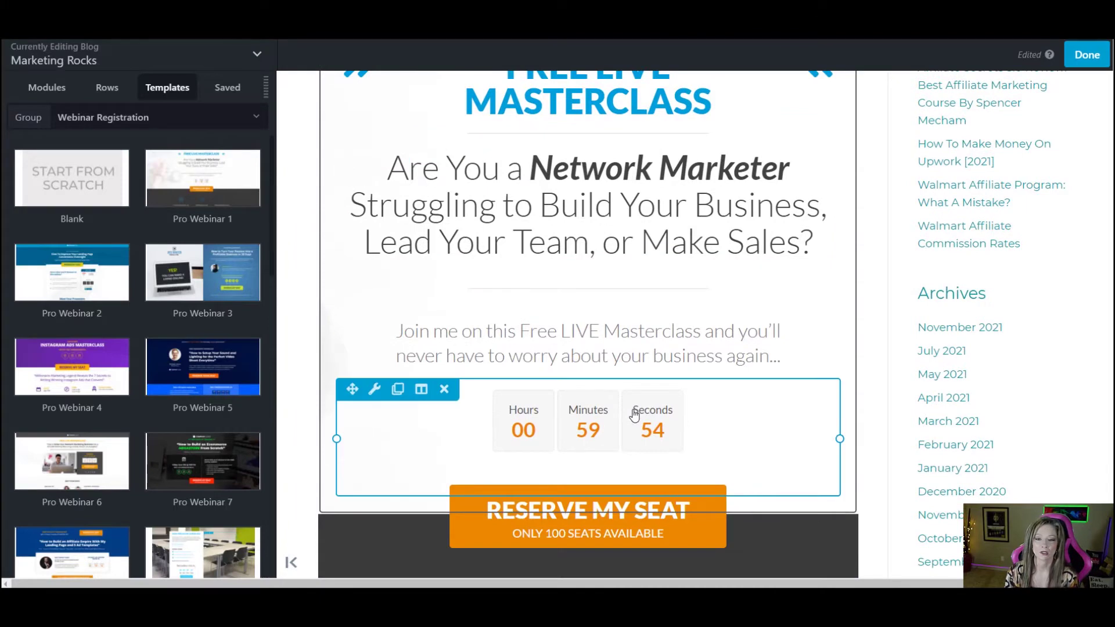
left_click(445, 390)
left_click(632, 105)
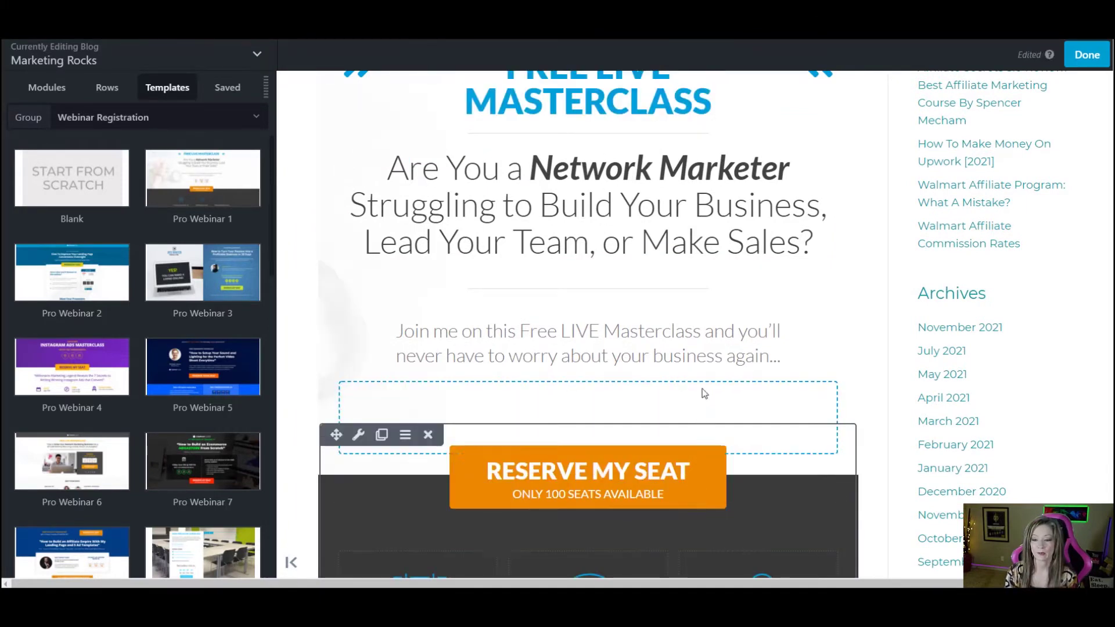
Delete the host's handwritten-style signature heading below the lorem ipsum paragraphs
triple_click(634, 473)
scroll(631, 474, "down", 10)
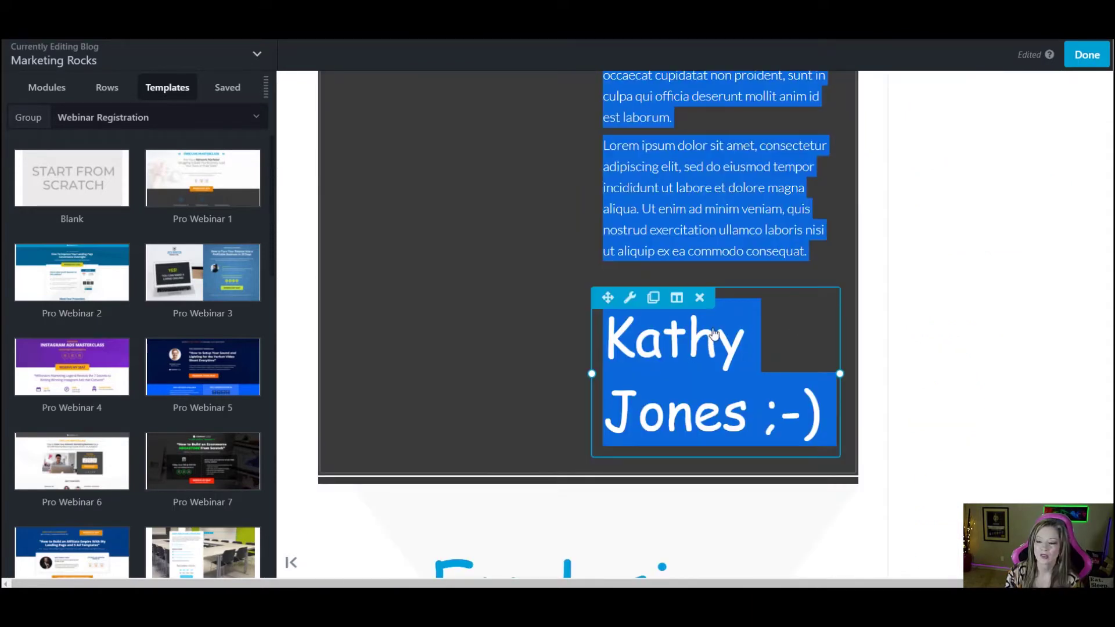
left_click(700, 298)
left_click(633, 107)
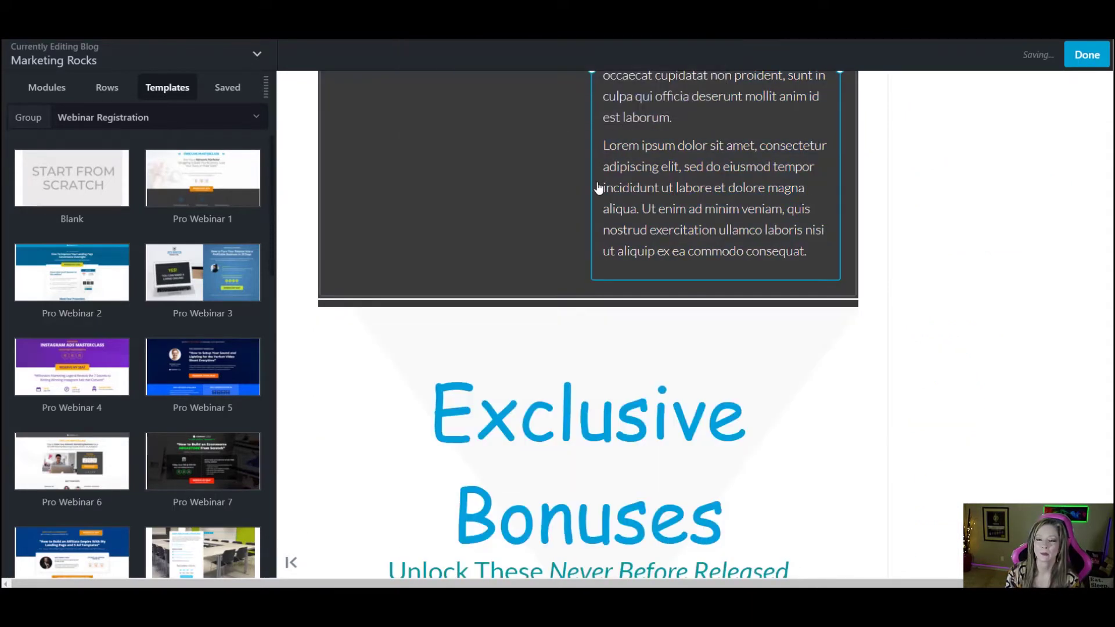
Review the Exclusive Bonuses section and move the upper RESERVE MY SEAT button directly beneath the "Are You a Network Marketer" headline
scroll(598, 187, "down", 6)
scroll(598, 188, "down", 5)
scroll(598, 186, "up", 12)
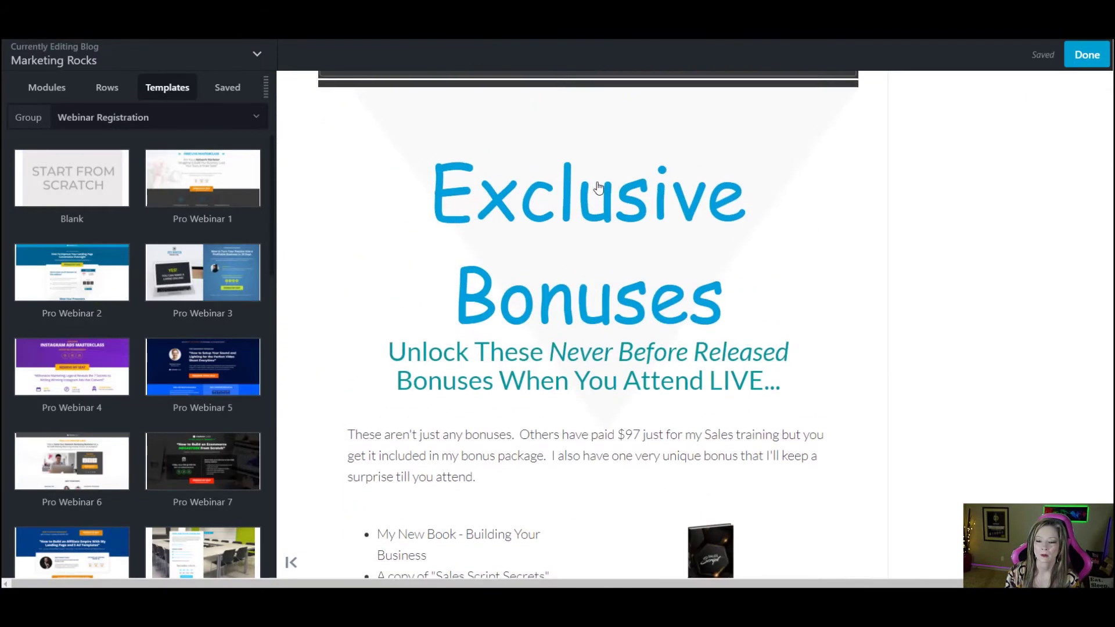
scroll(598, 184, "up", 10)
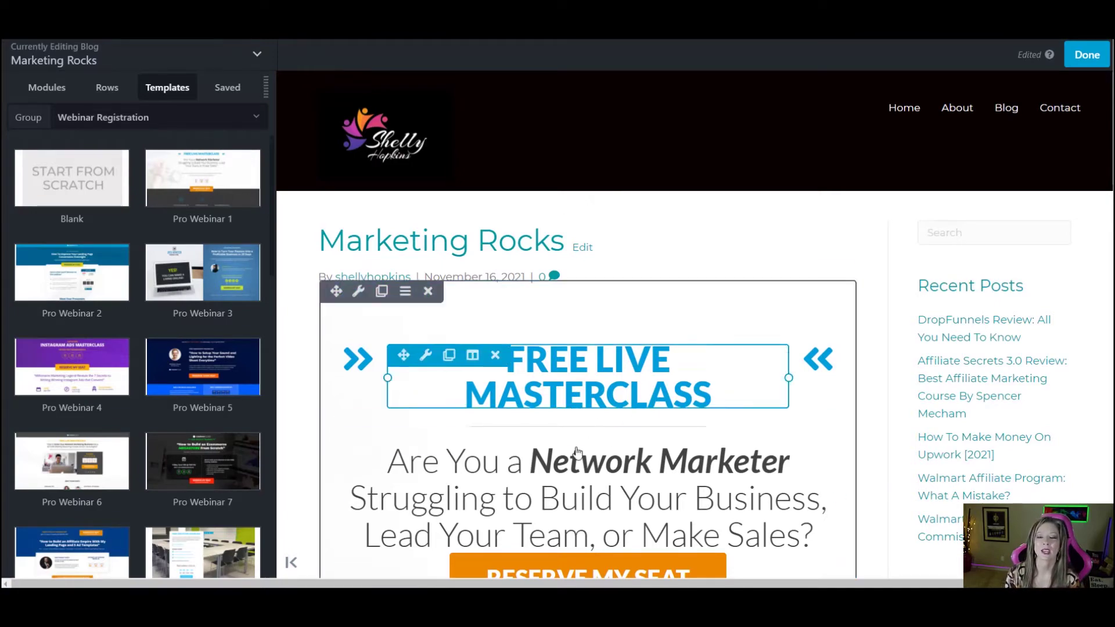
Examine the edited template layout down to the copyright footer and return to the site header
scroll(617, 429, "down", 10)
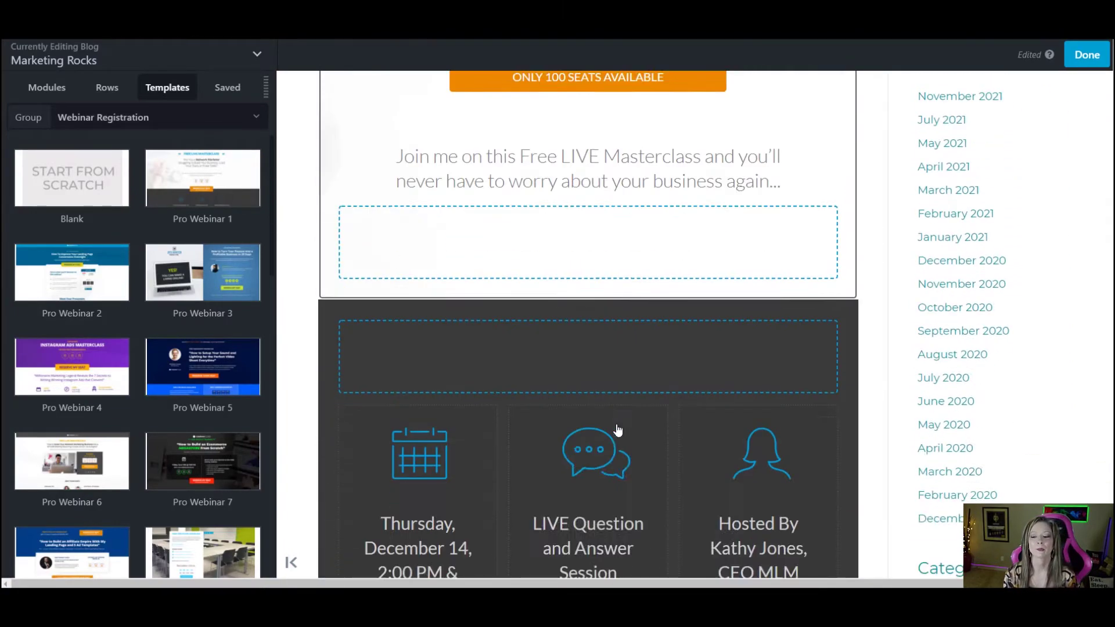
scroll(618, 429, "down", 15)
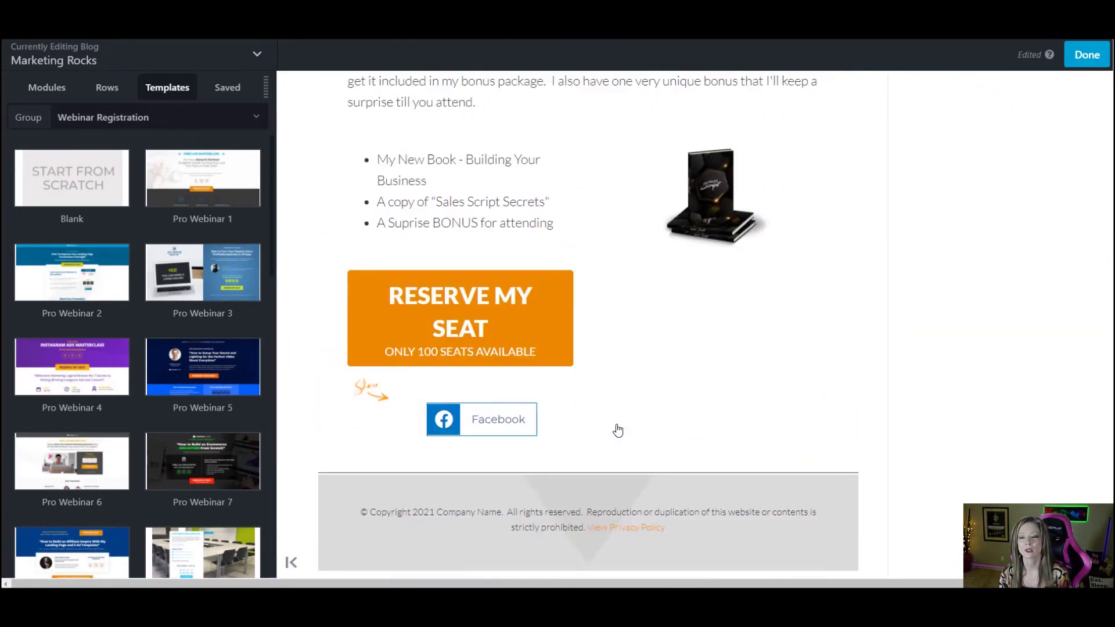
scroll(617, 429, "down", 5)
scroll(617, 429, "up", 20)
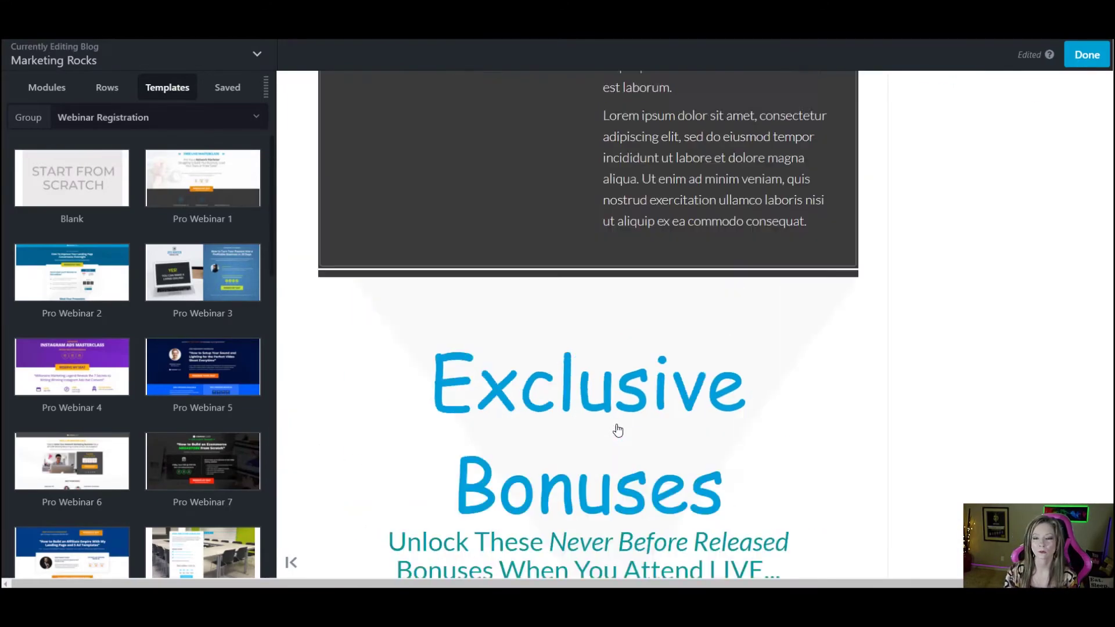
scroll(617, 430, "up", 10)
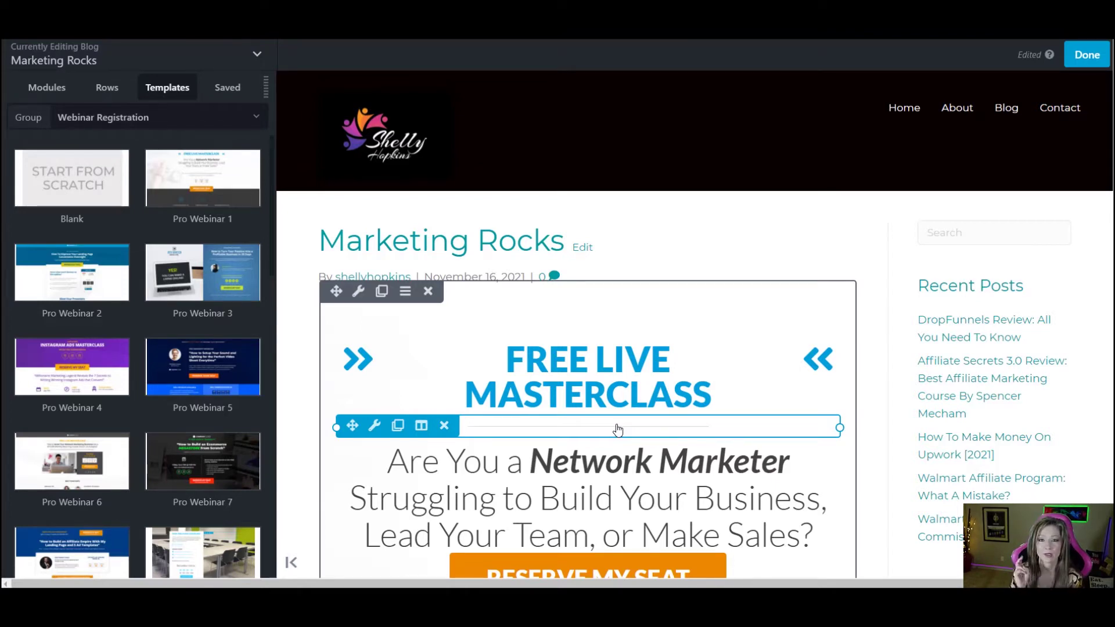
Change the color of the "FREE LIVE MASTERCLASS" heading to green #00c103 in its style settings
scroll(618, 429, "down", 3)
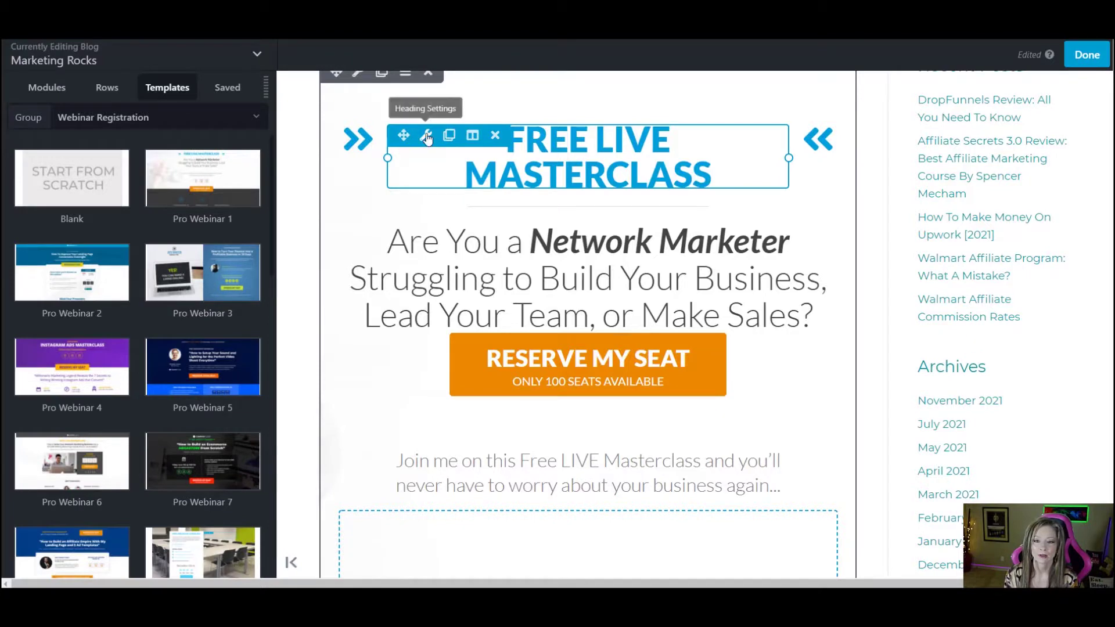
left_click(427, 139)
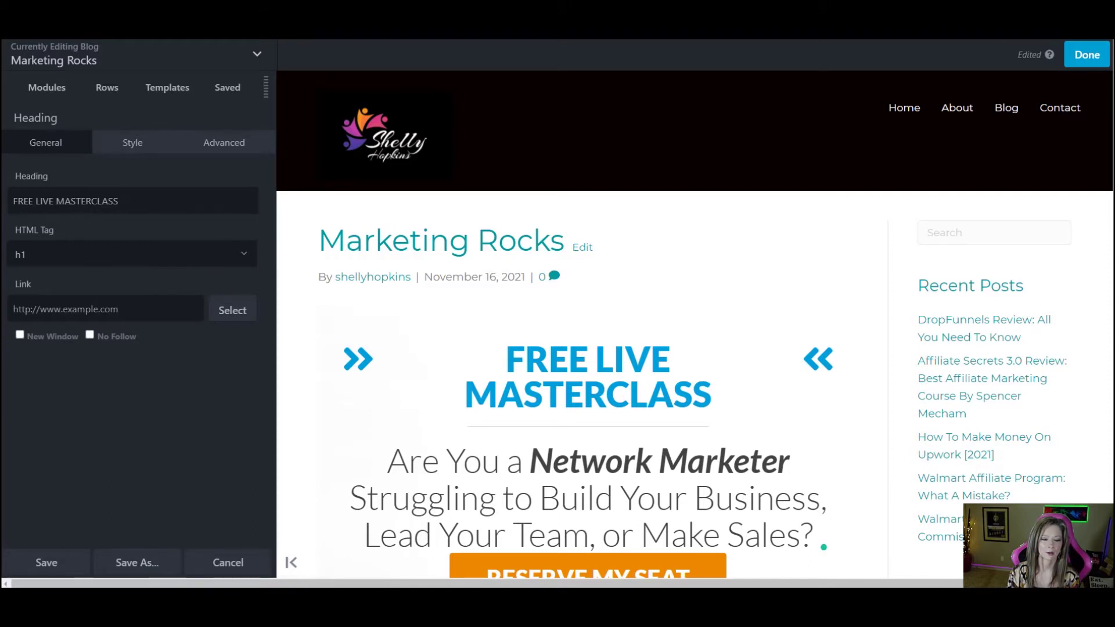
left_click(129, 146)
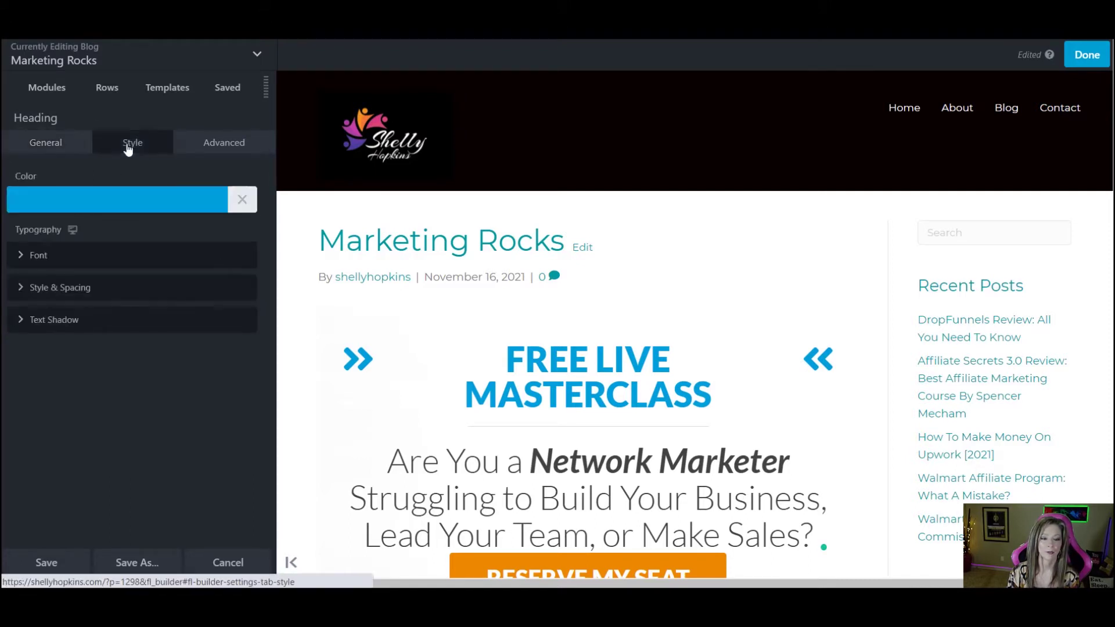
left_click(189, 203)
left_click(81, 271)
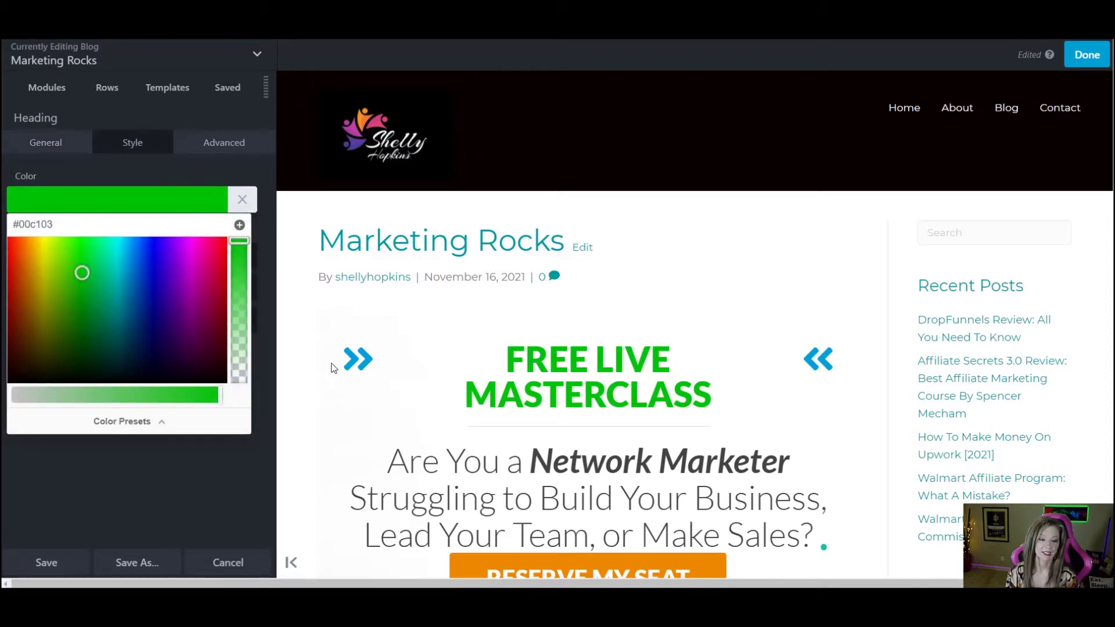
mouse_move(488, 356)
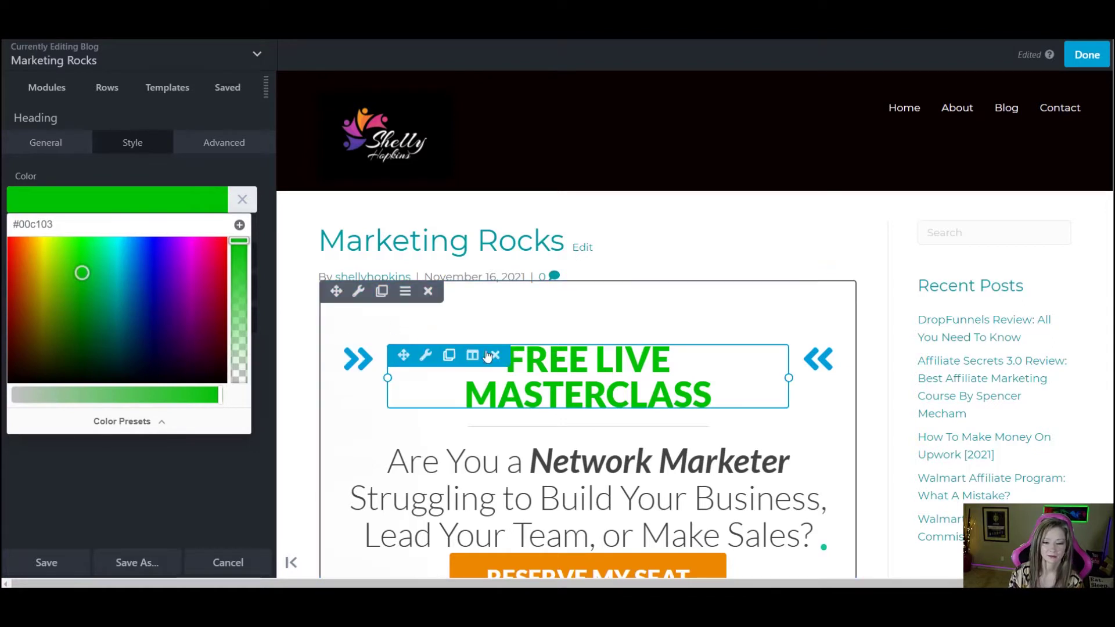
left_click(347, 395)
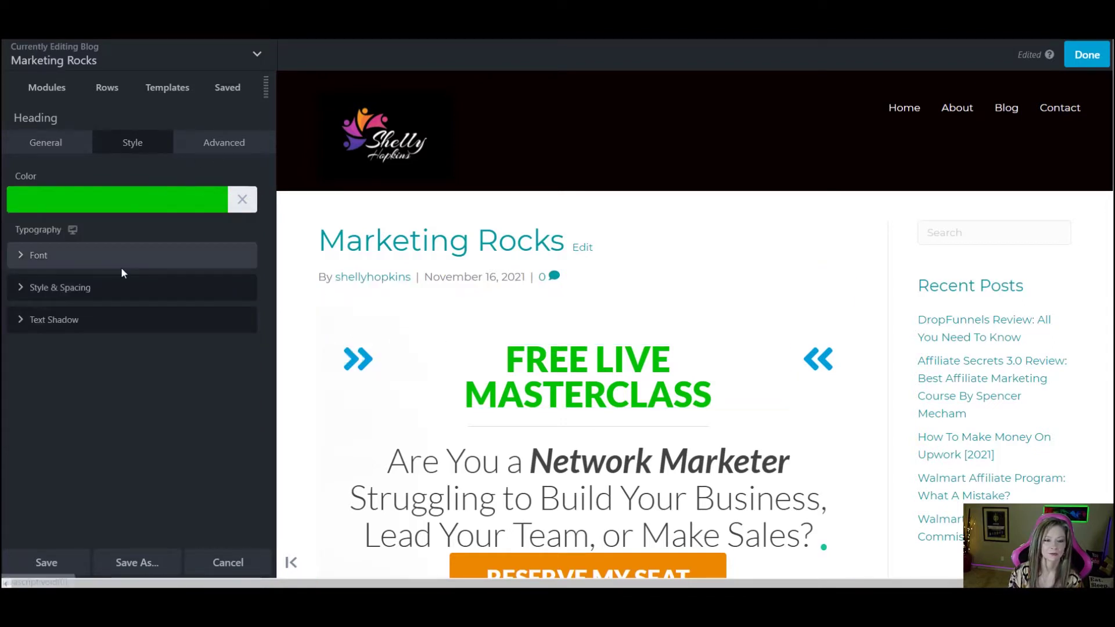
Set the letter spacing of the "FREE LIVE MASTERCLASS" heading to -2.1 px, after trying 33 px
left_click(42, 296)
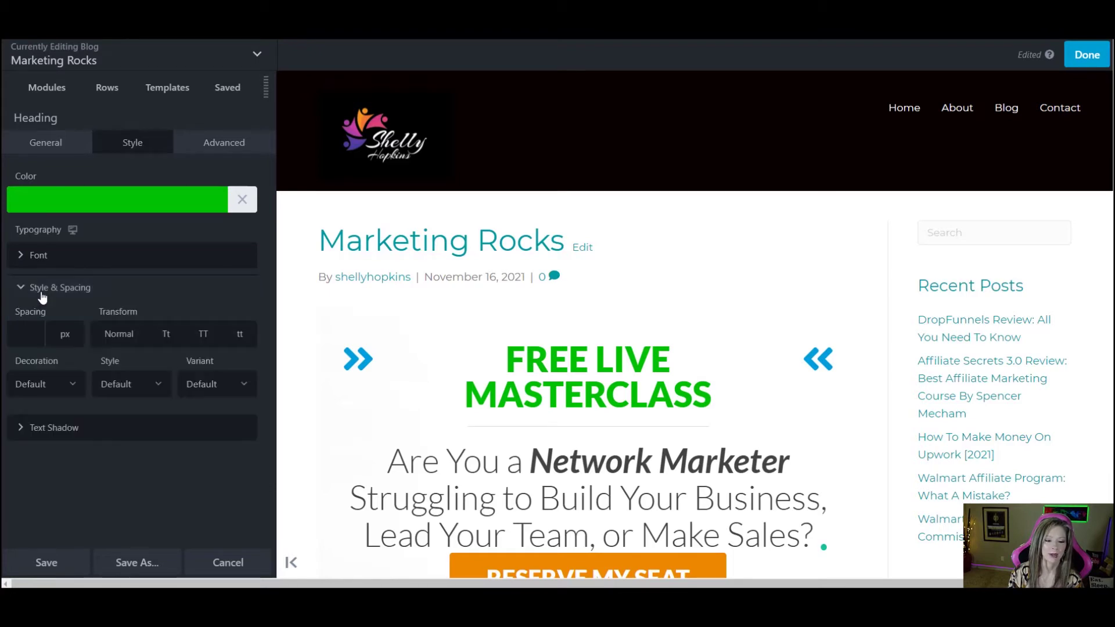
left_click(31, 322)
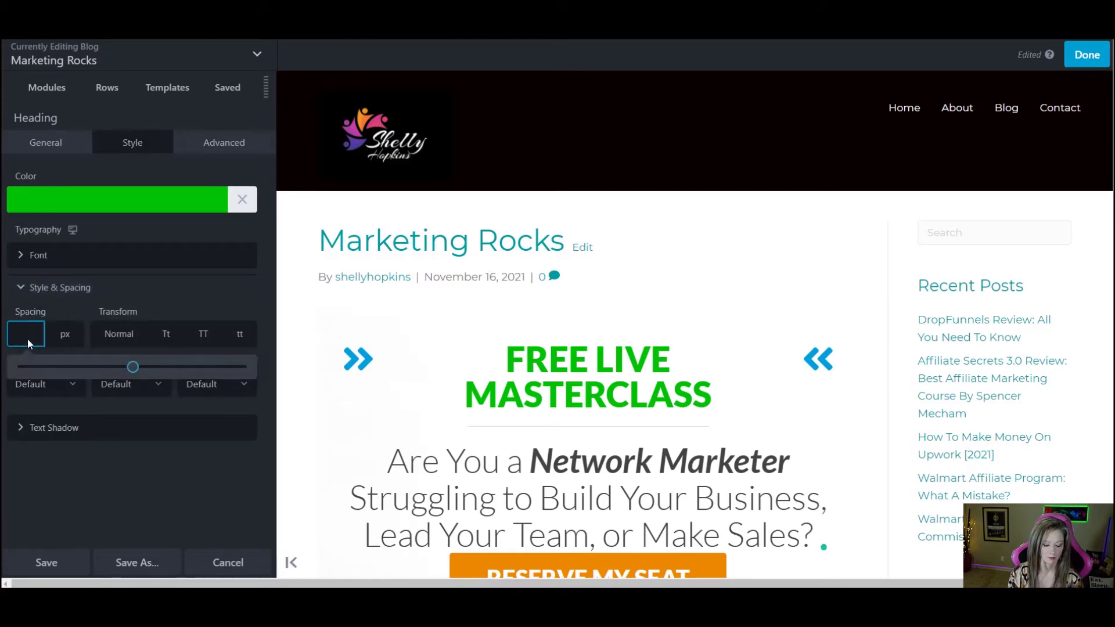
type("33")
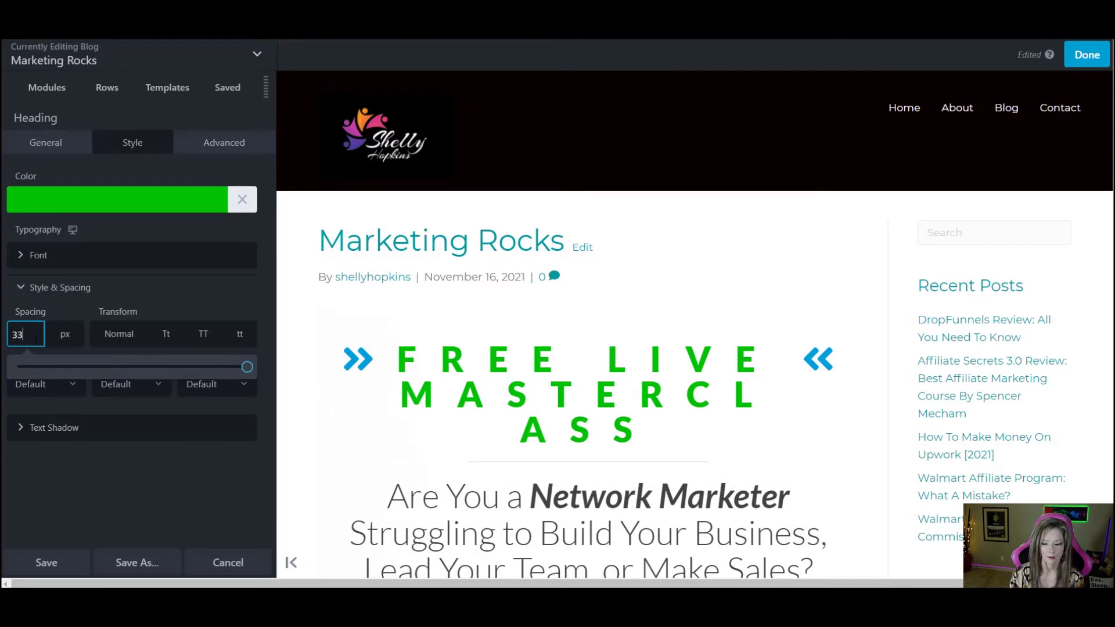
key("BackSpace")
key("BackSpace")
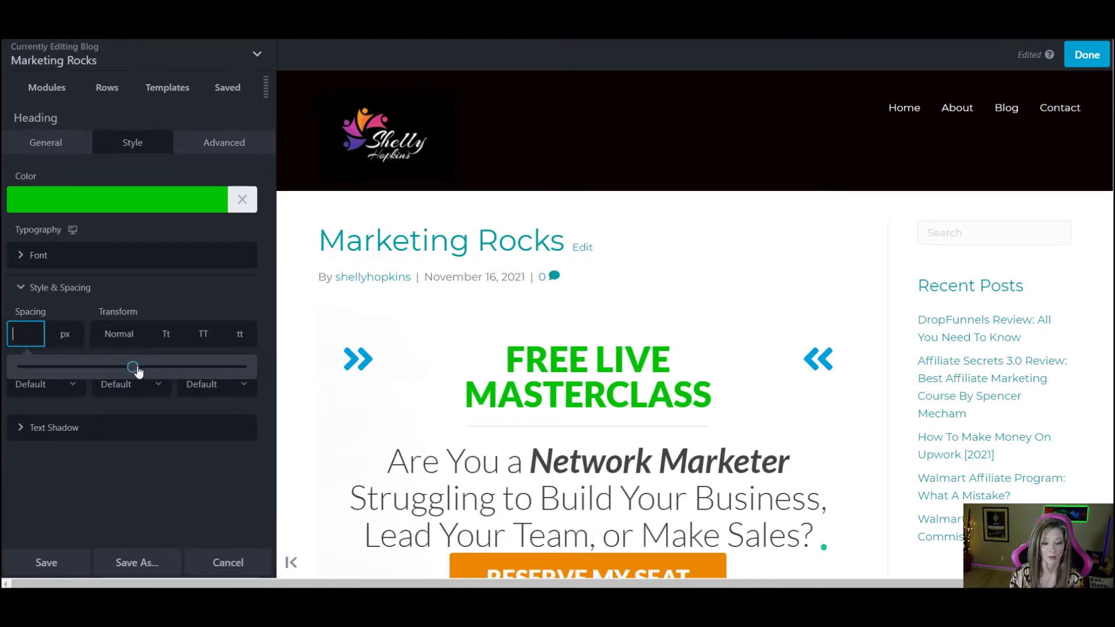
left_click_drag(133, 367, 109, 369)
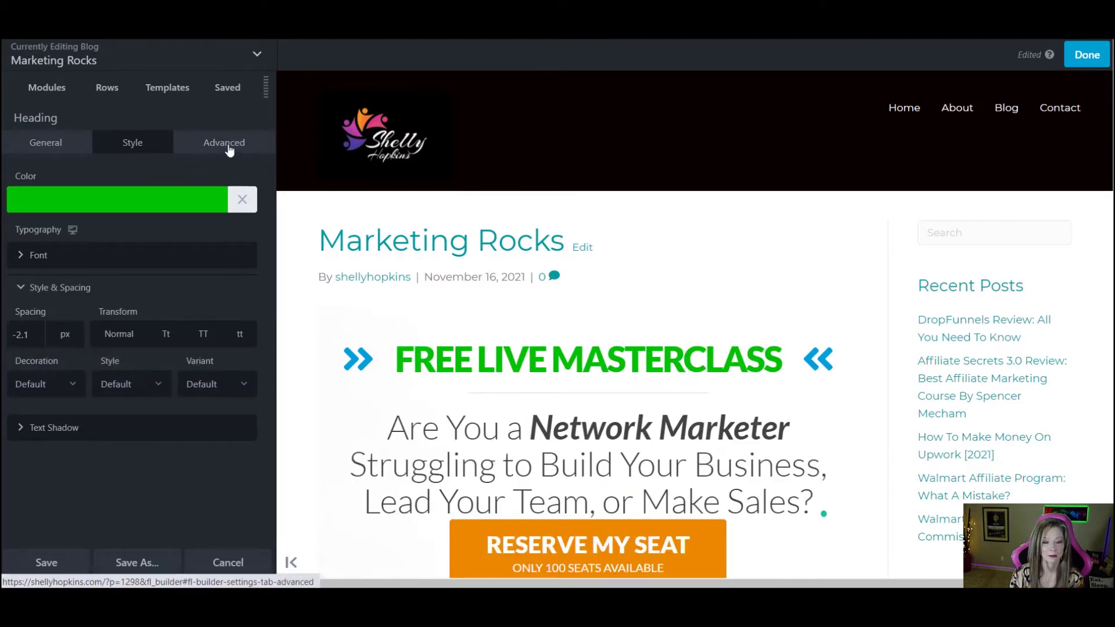
Set all four margins of the "FREE LIVE MASTERCLASS" heading to -2 px, after trying 11, 20 and -11 px
left_click(229, 150)
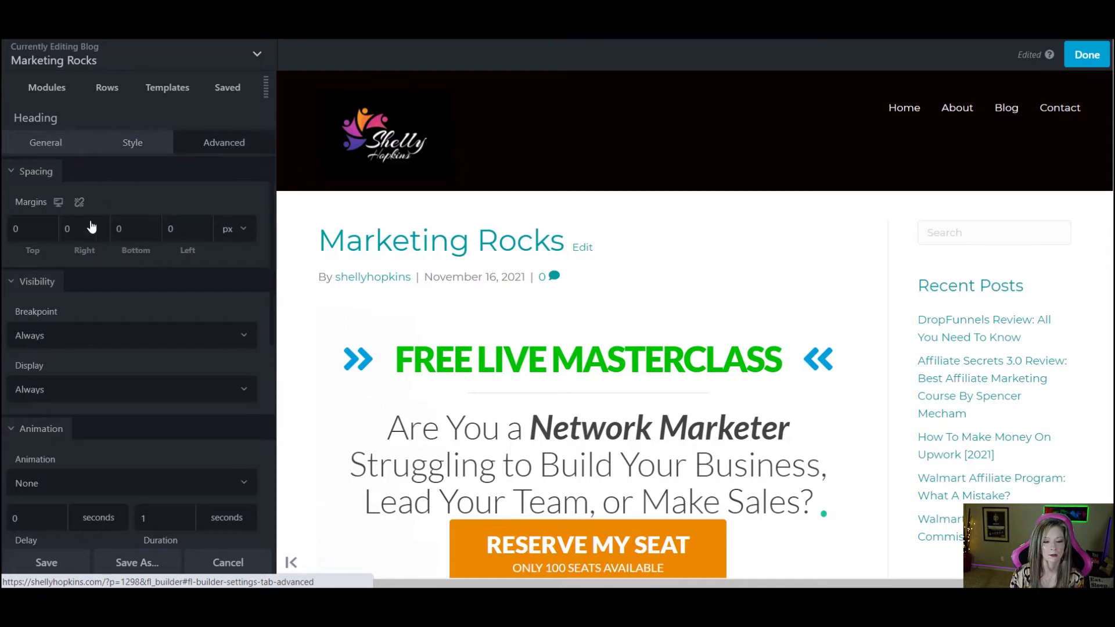
double_click(26, 230)
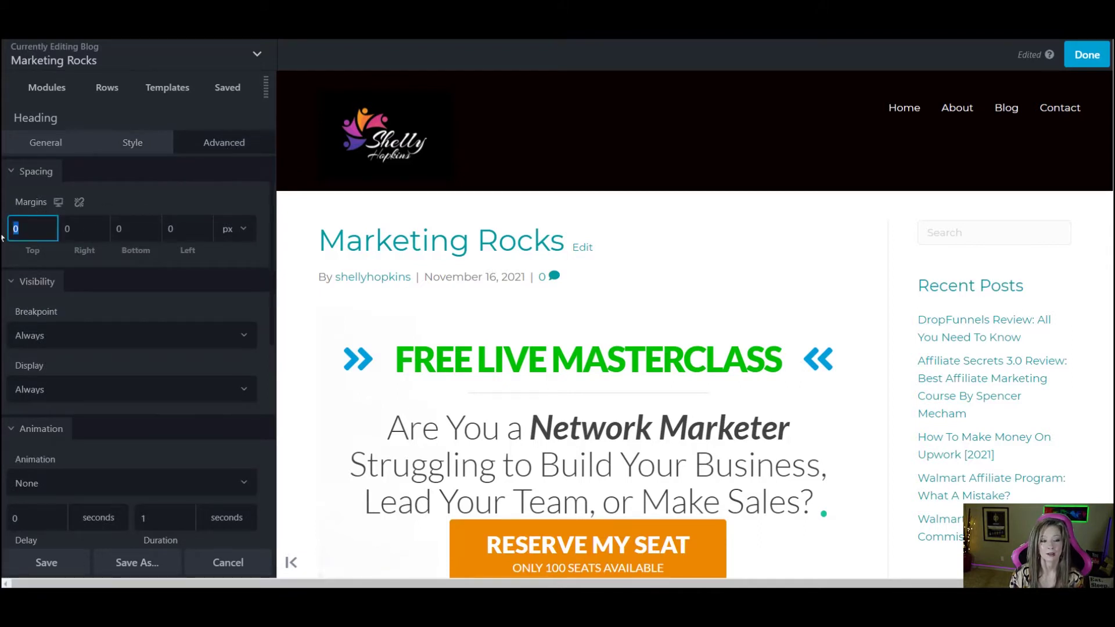
type("11")
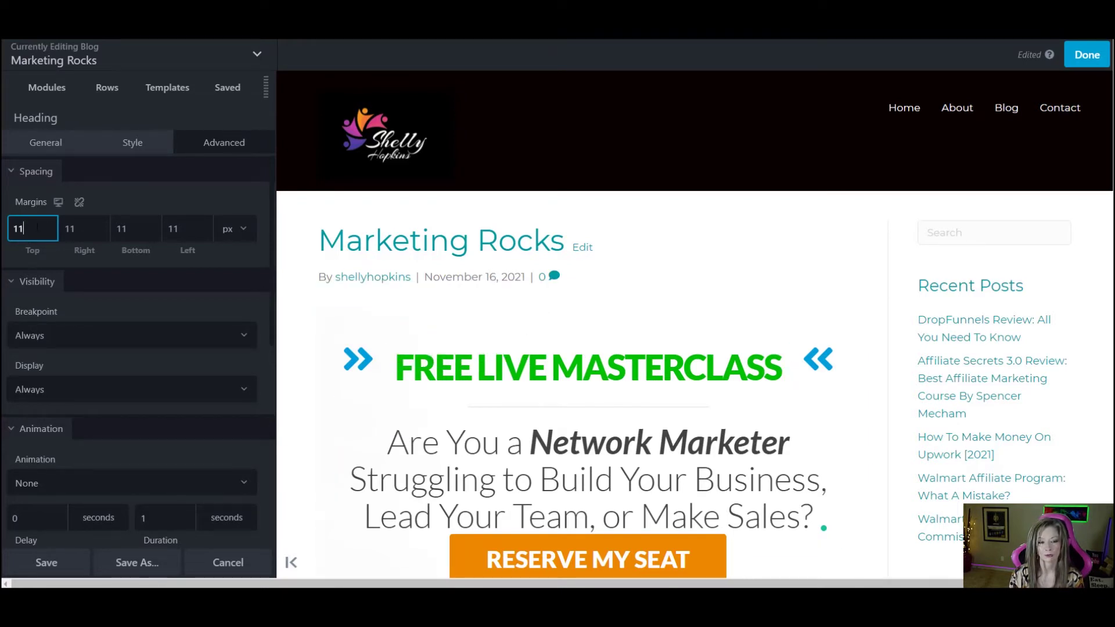
left_click_drag(37, 228, 3, 232)
type("20")
key("BackSpace")
key("BackSpace")
type("-")
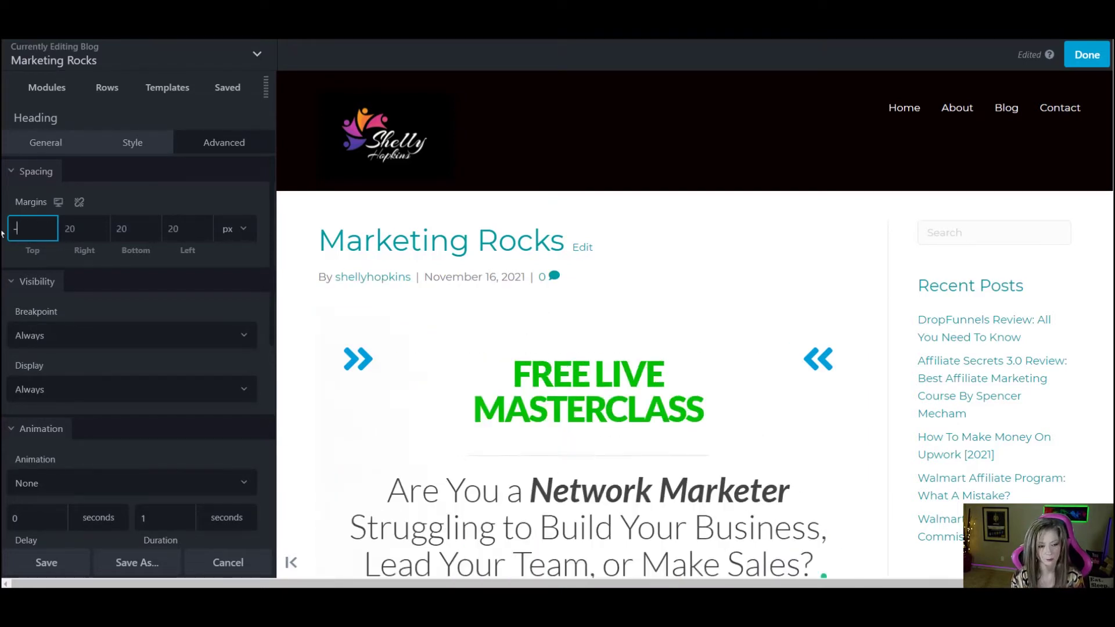
type("11")
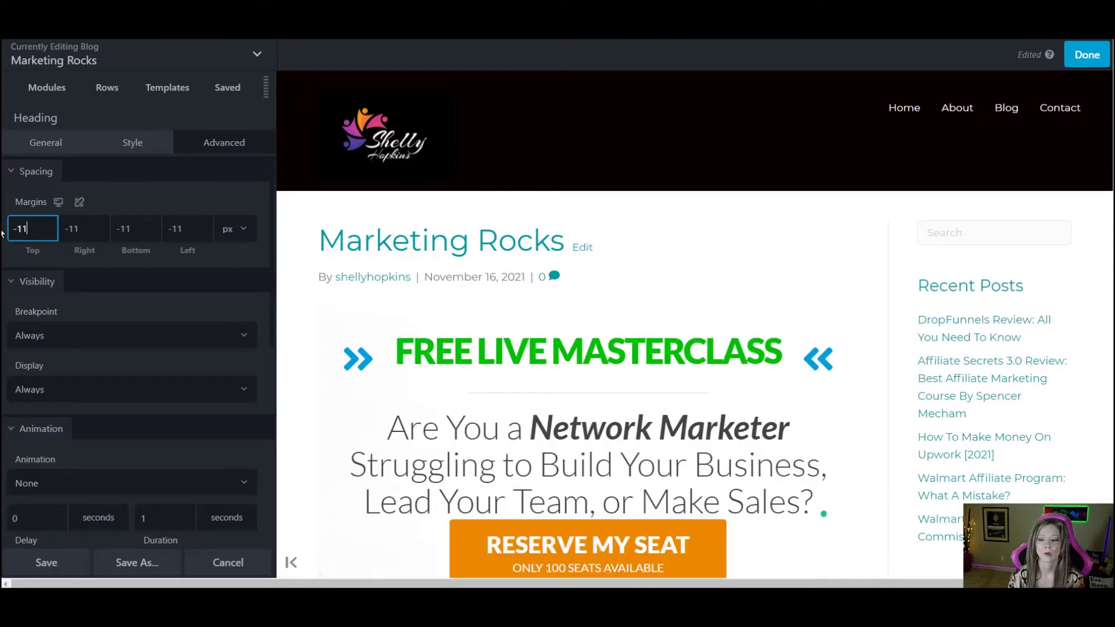
key("BackSpace")
key("BackSpace")
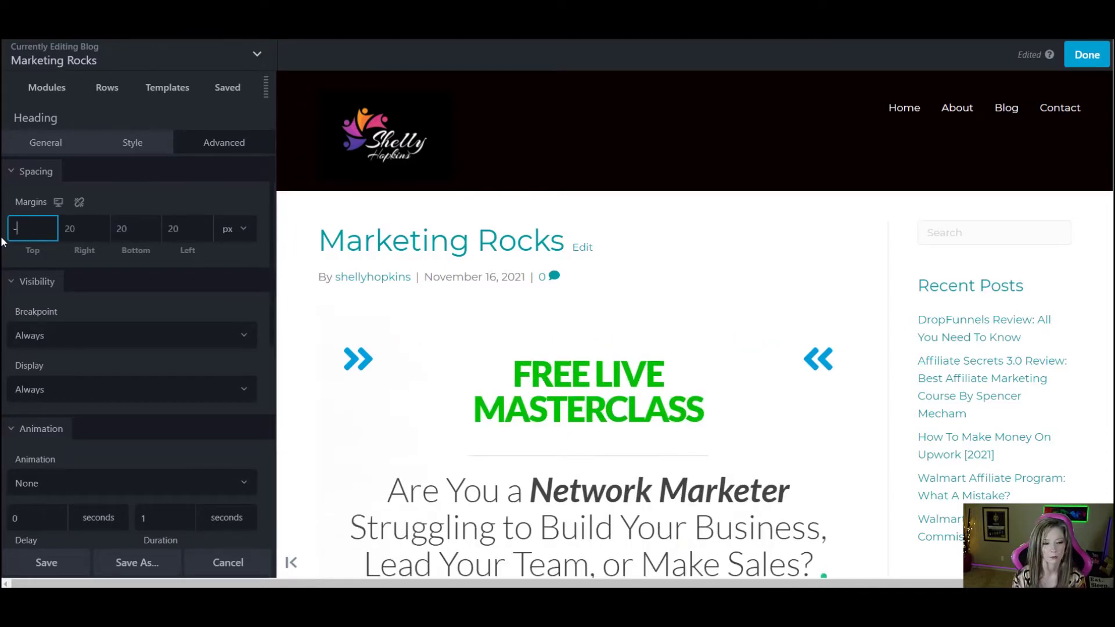
type("2")
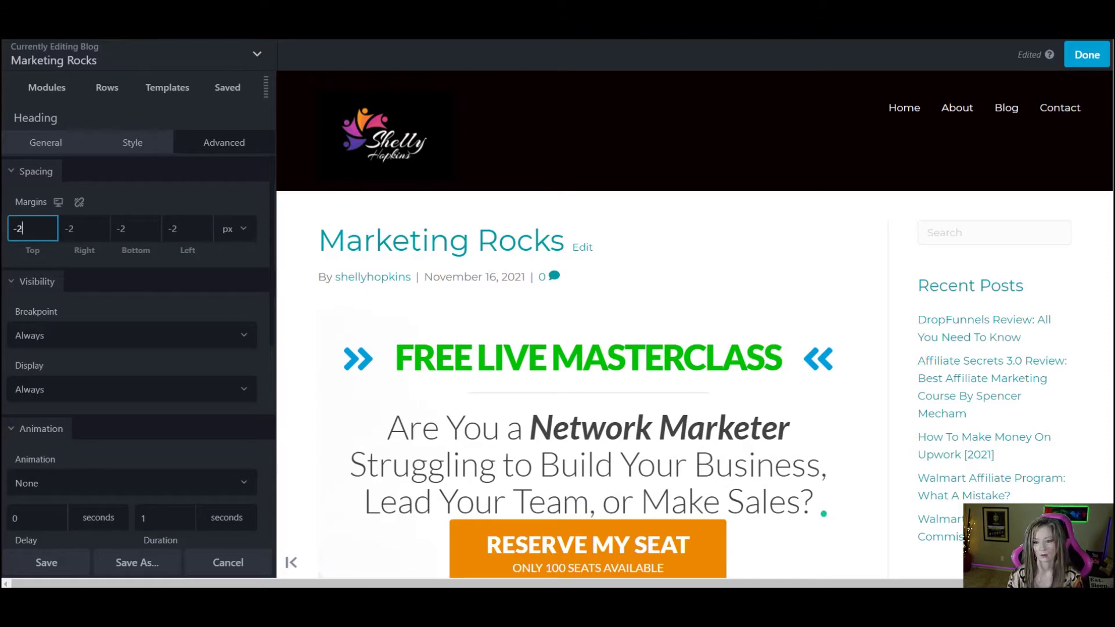
scroll(243, 228, "down", 6)
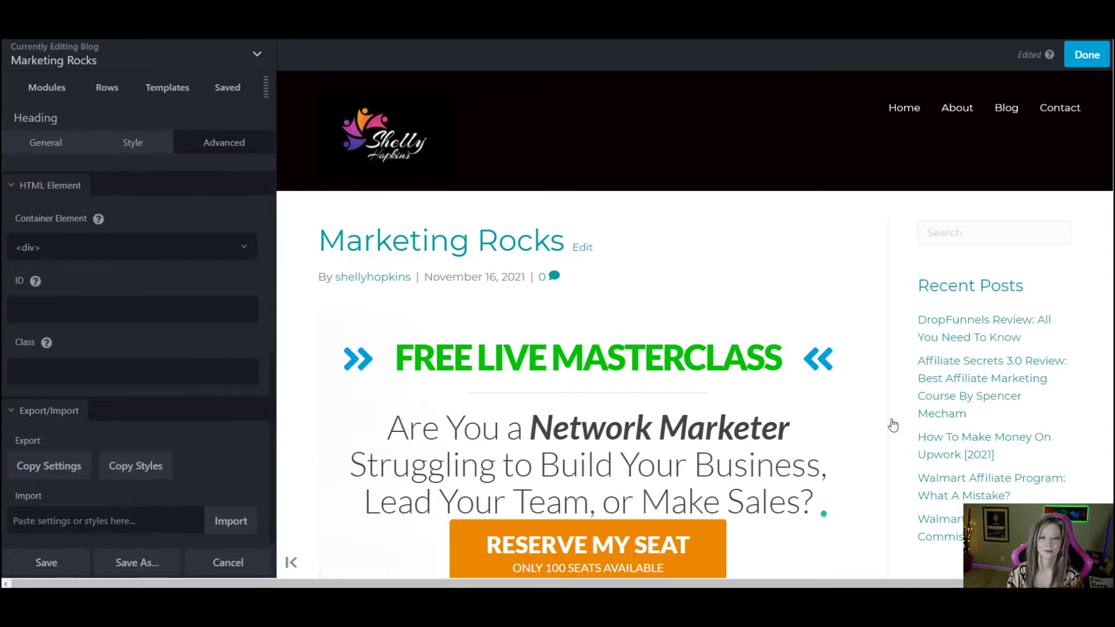
Review the advanced settings of the upper RESERVE MY SEAT button and change its text to "The main Thing"
scroll(891, 420, "down", 3)
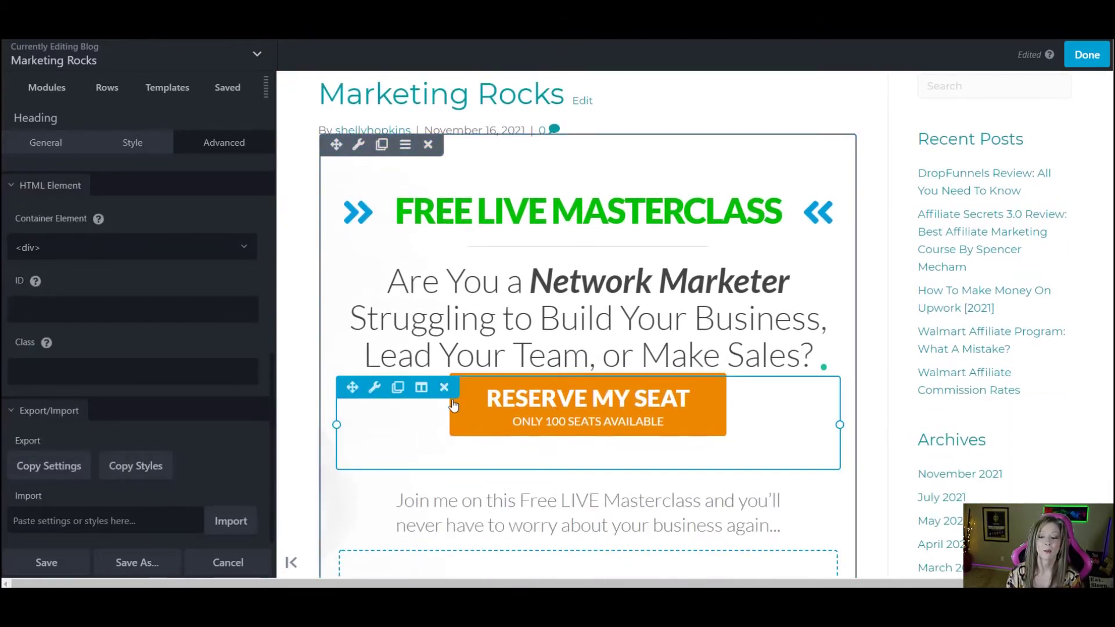
left_click(374, 387)
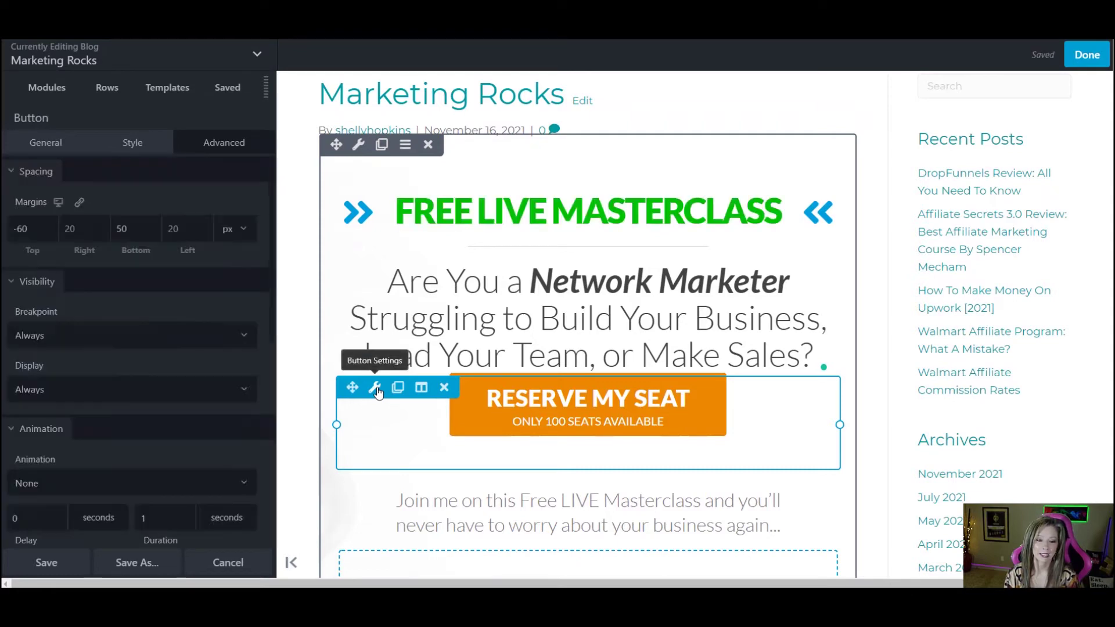
scroll(90, 331, "down", 5)
scroll(90, 329, "down", 1)
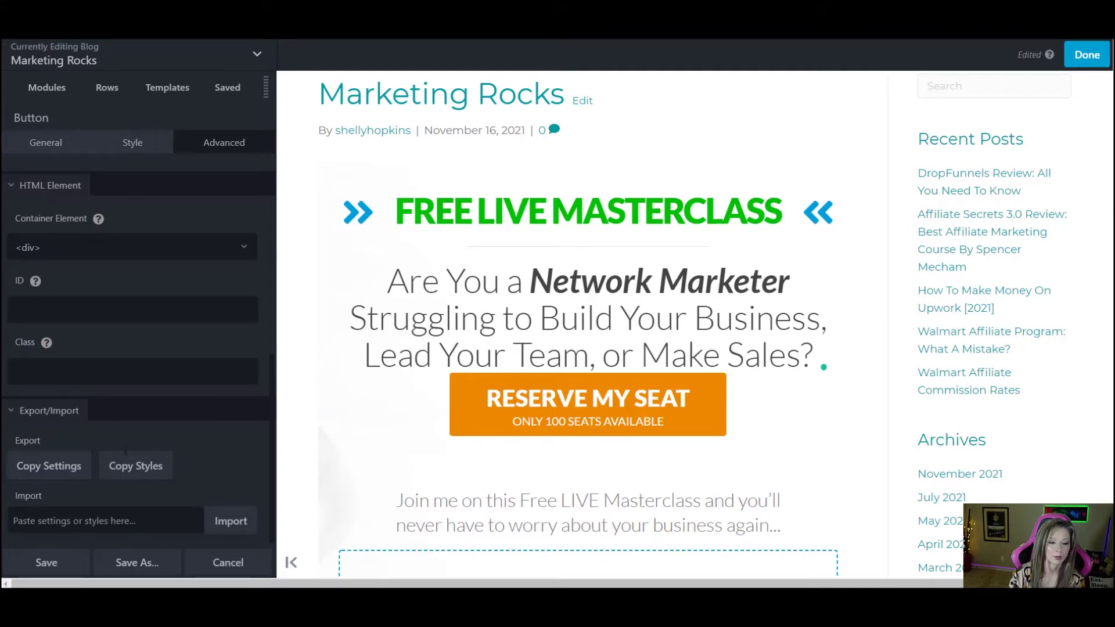
left_click(45, 145)
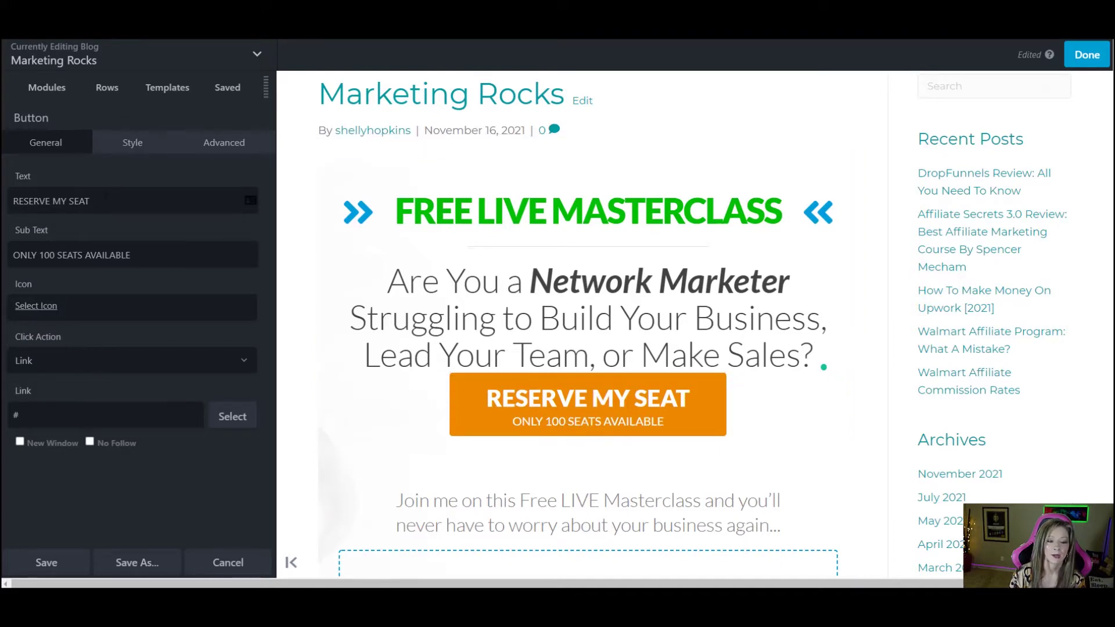
left_click_drag(93, 200, 2, 213)
type("T")
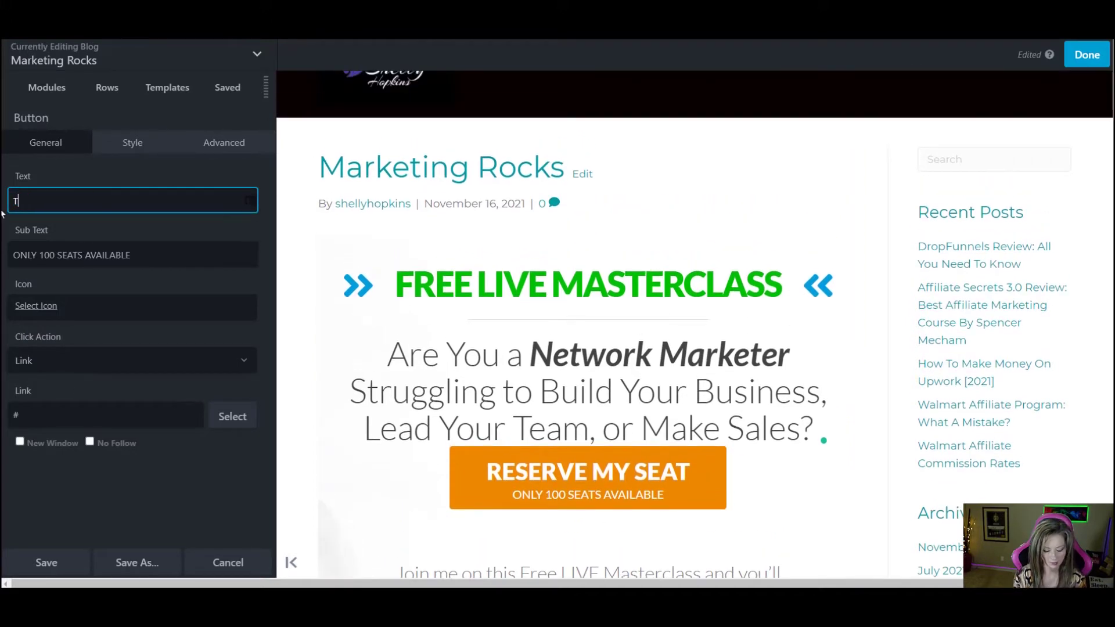
type("he main Thi")
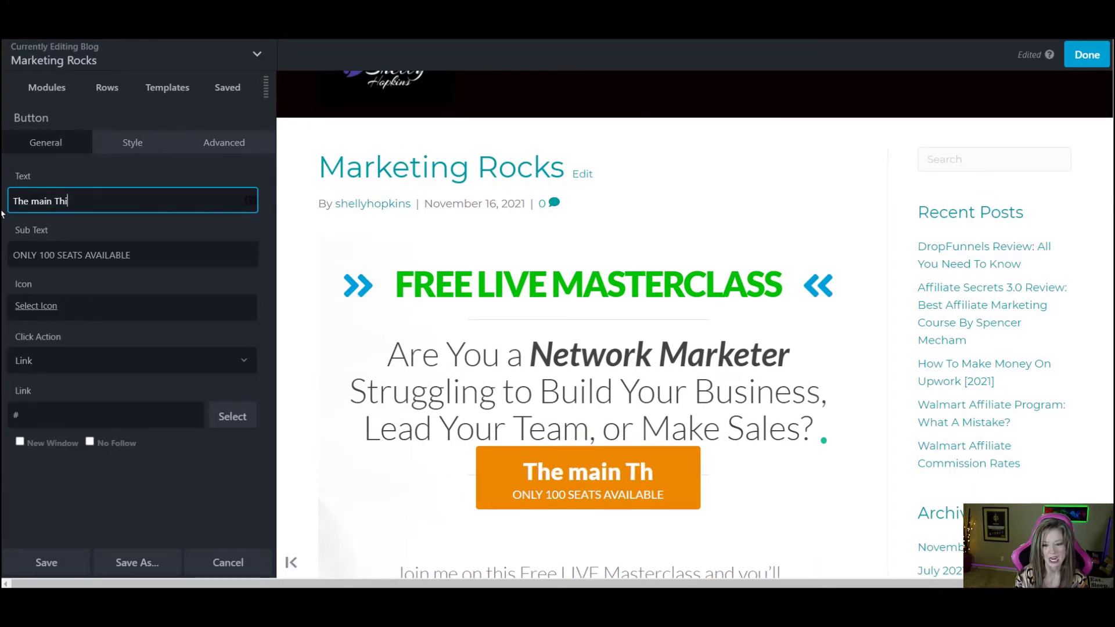
type("ng")
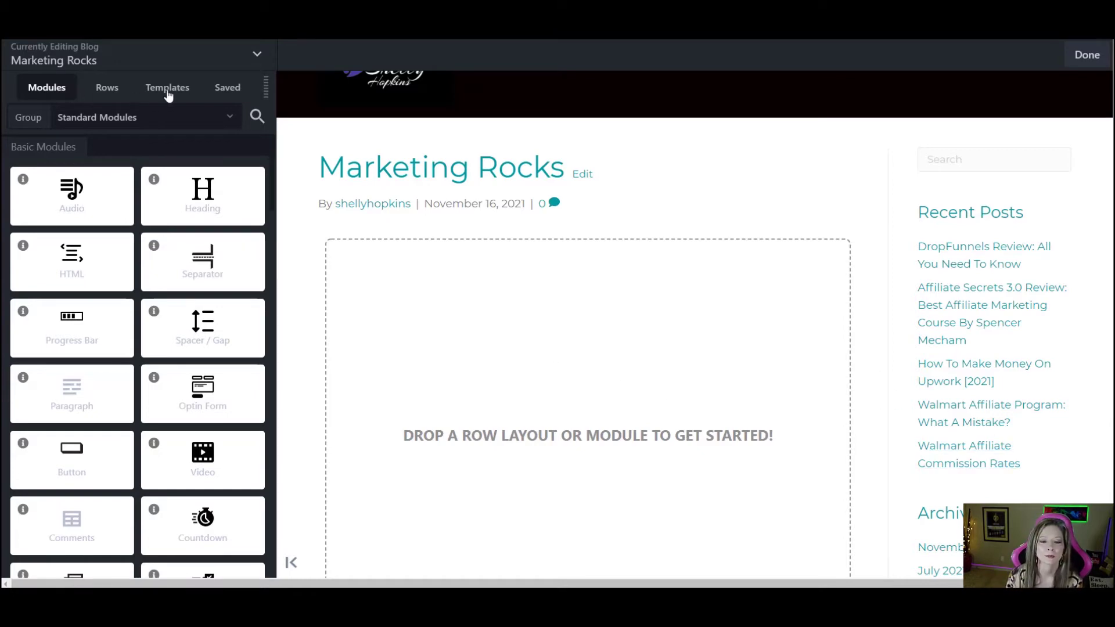
Apply the Pro Webinar 2 template to the blank post and look through its layout down to the copyright footer
left_click(154, 95)
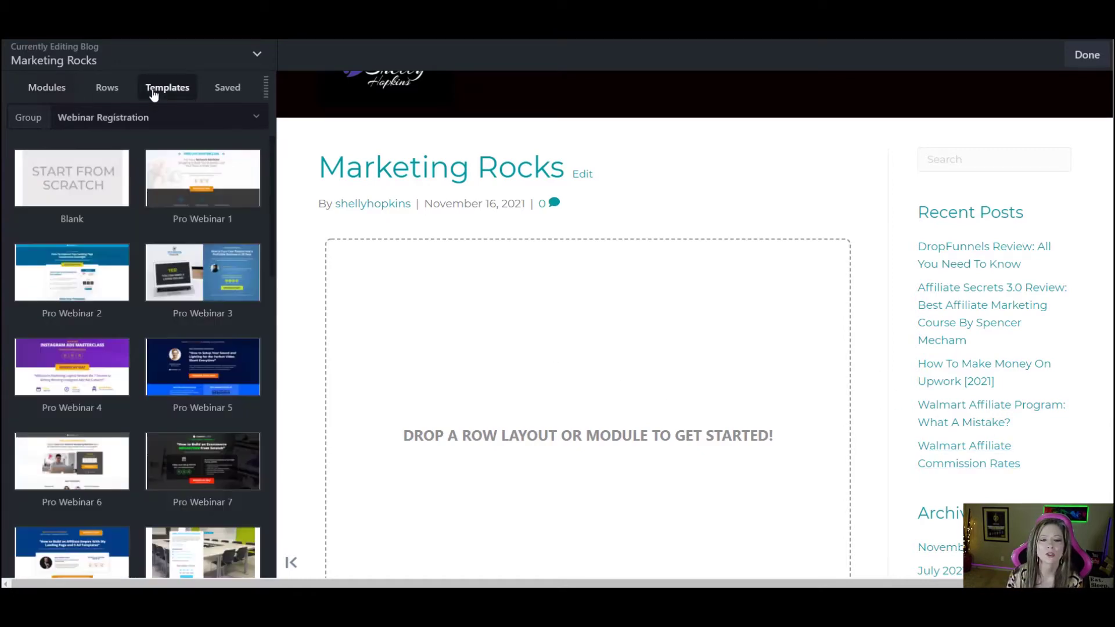
left_click(89, 288)
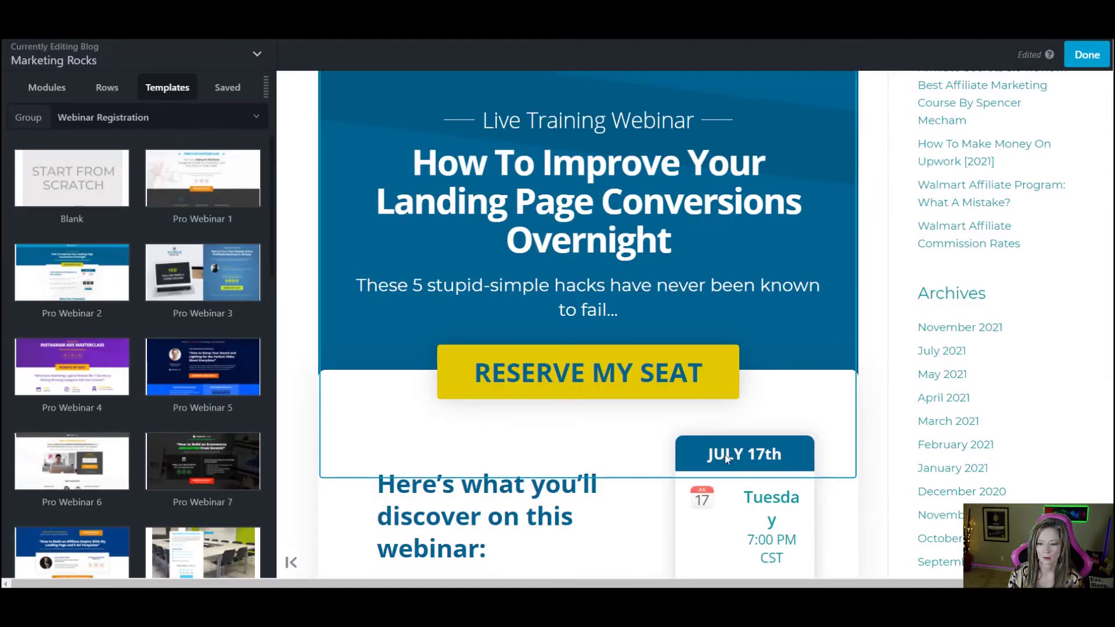
scroll(724, 455, "down", 10)
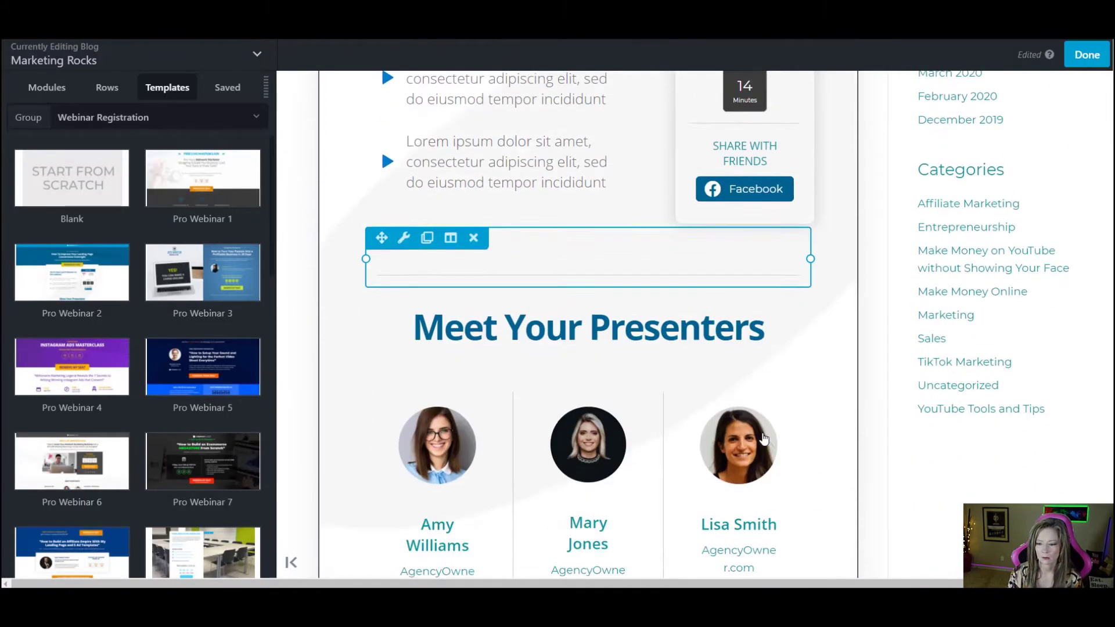
scroll(763, 440, "down", 8)
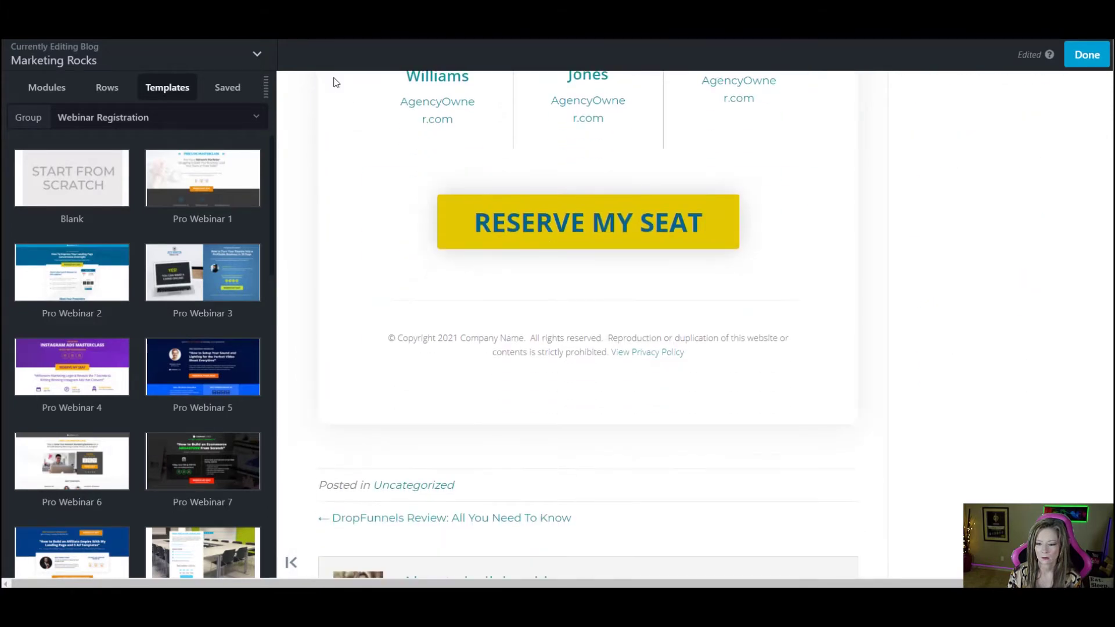
scroll(610, 129, "up", 5)
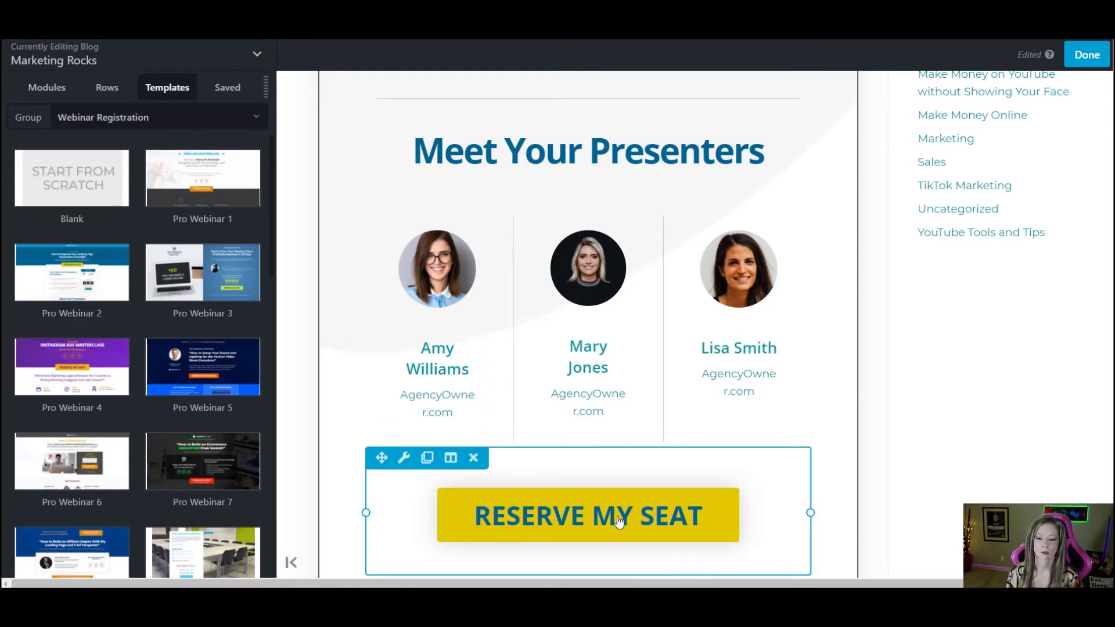
Open the settings of the RESERVE MY SEAT button below the presenters and review its Click Action options
scroll(619, 522, "down", 3)
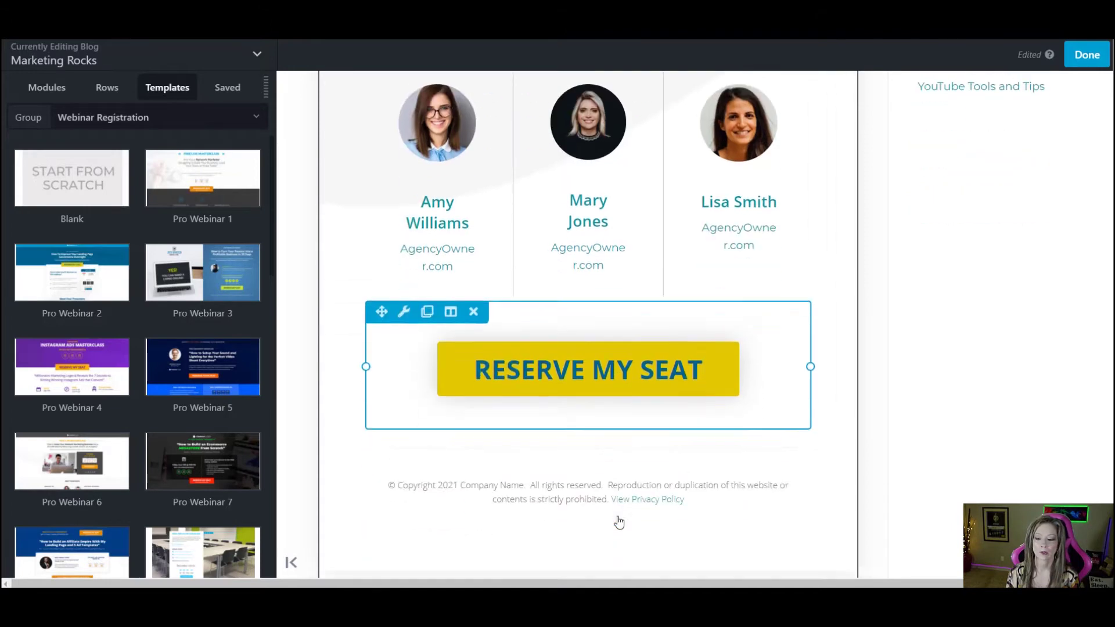
left_click(404, 312)
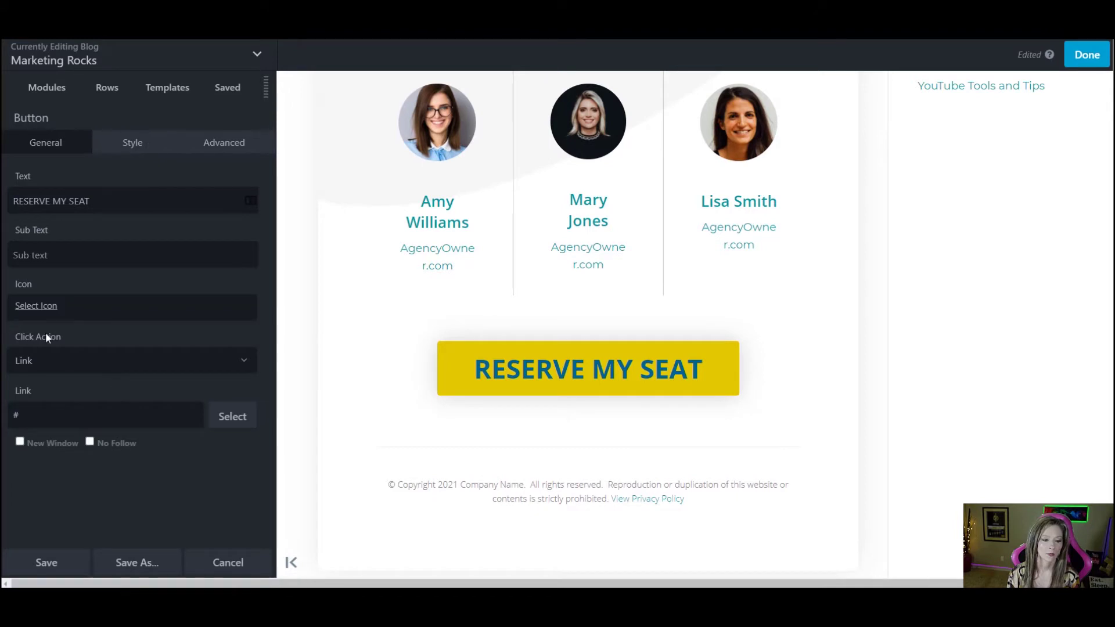
left_click(250, 362)
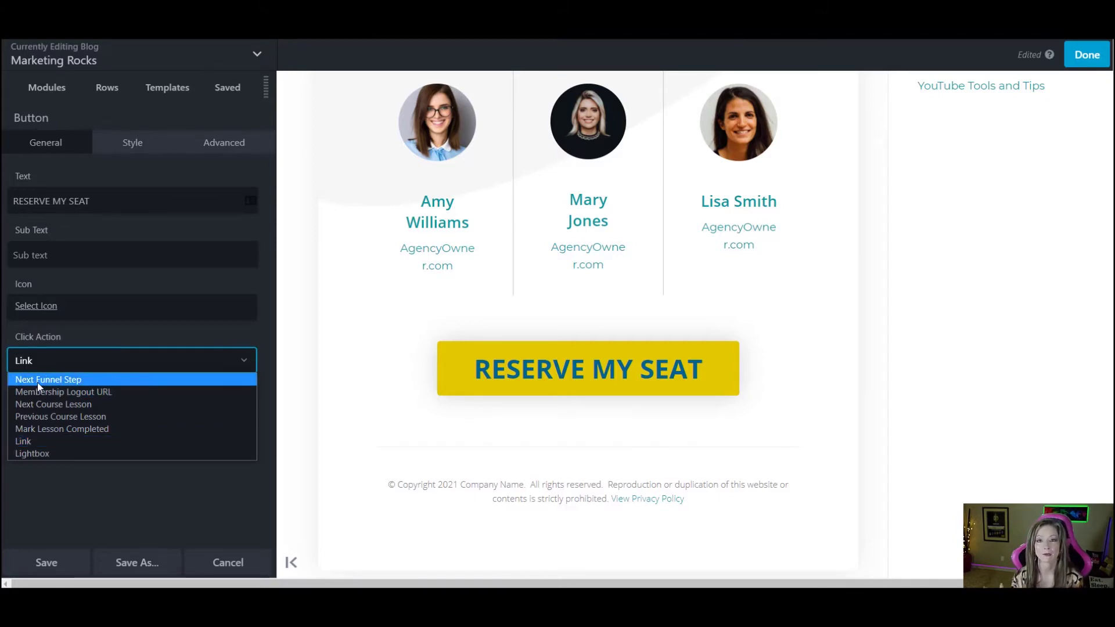
left_click(147, 327)
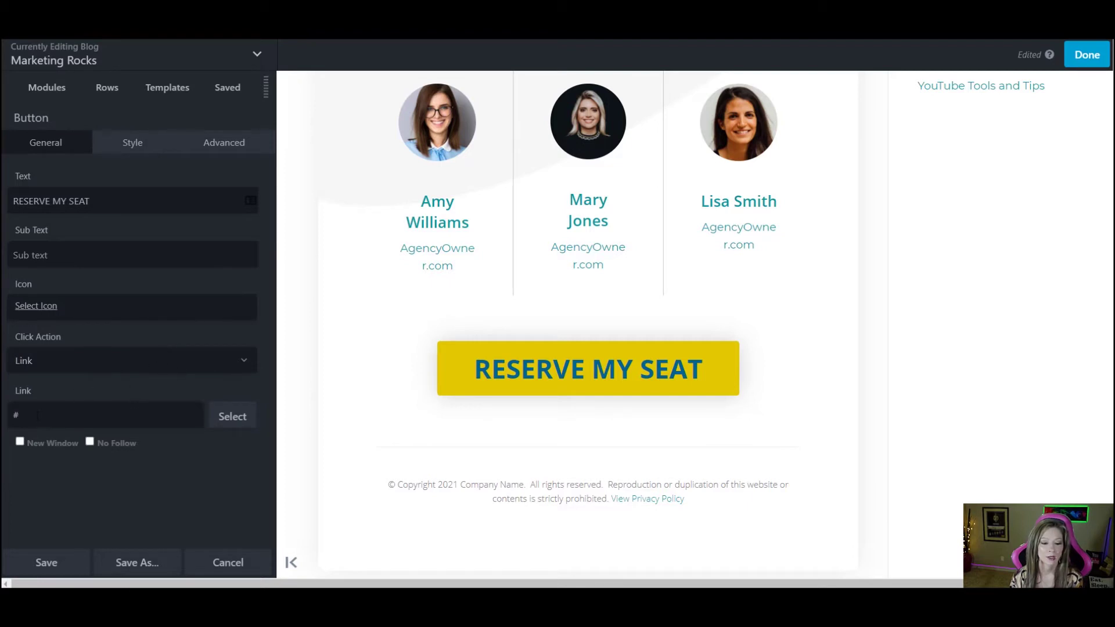
mouse_move(652, 403)
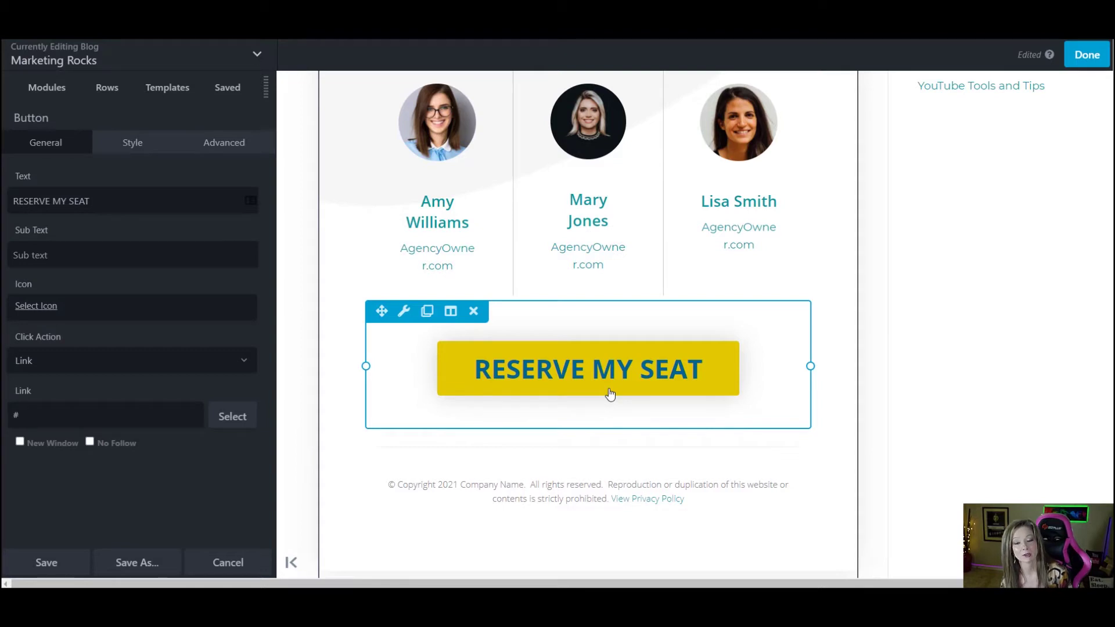
Insert a 2 Columns row between the company logo bar and the "Live Training Webinar" section
scroll(521, 423, "down", 15)
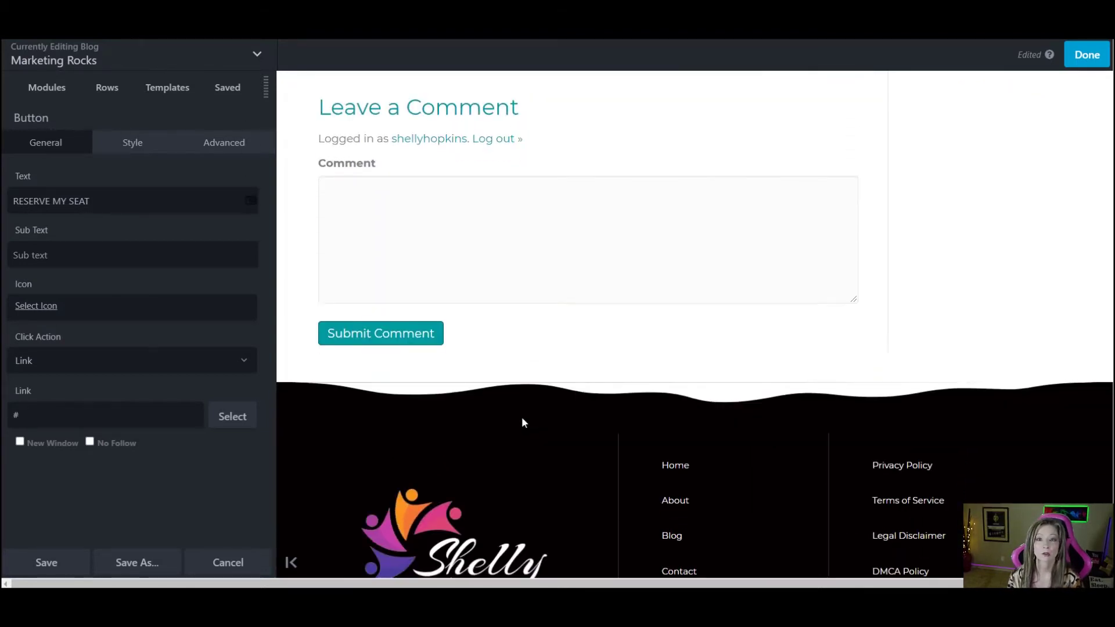
scroll(523, 419, "up", 15)
scroll(525, 423, "up", 5)
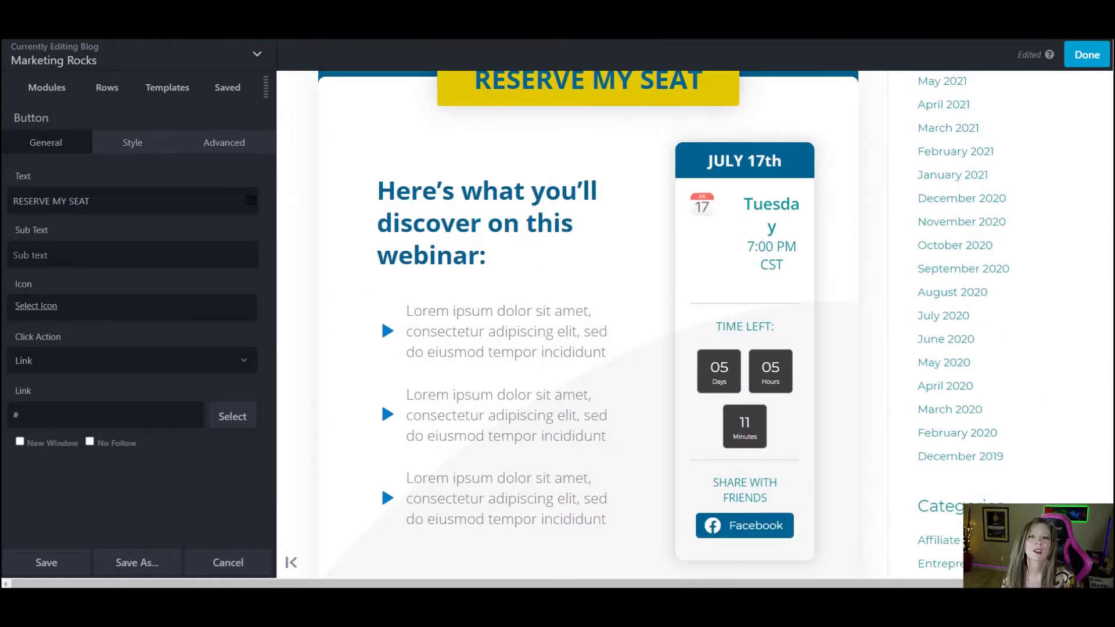
scroll(639, 349, "up", 5)
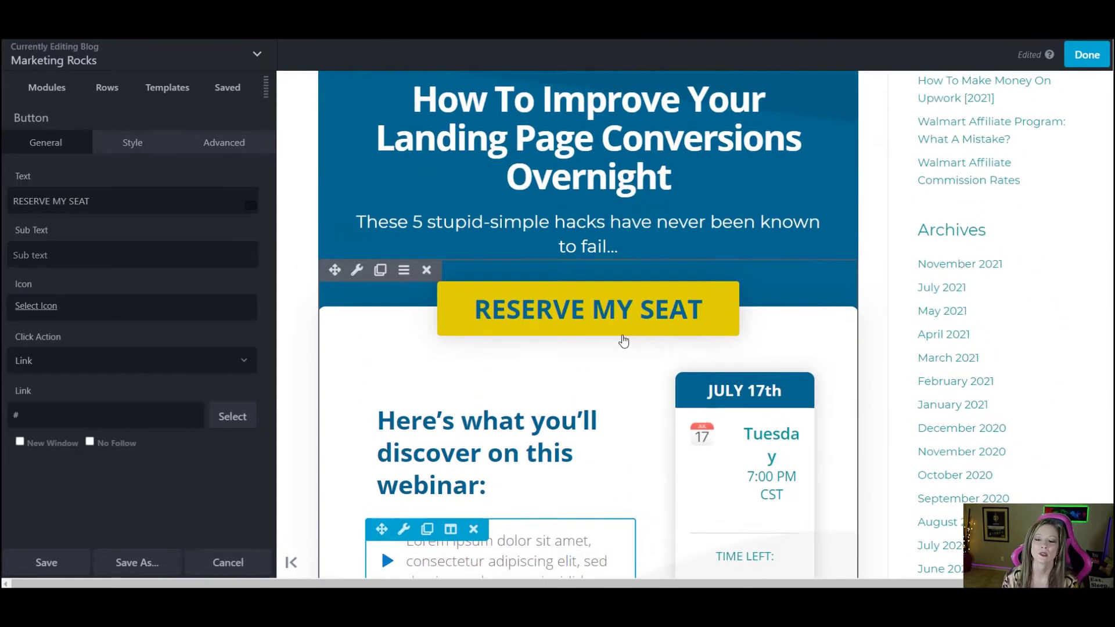
left_click(108, 88)
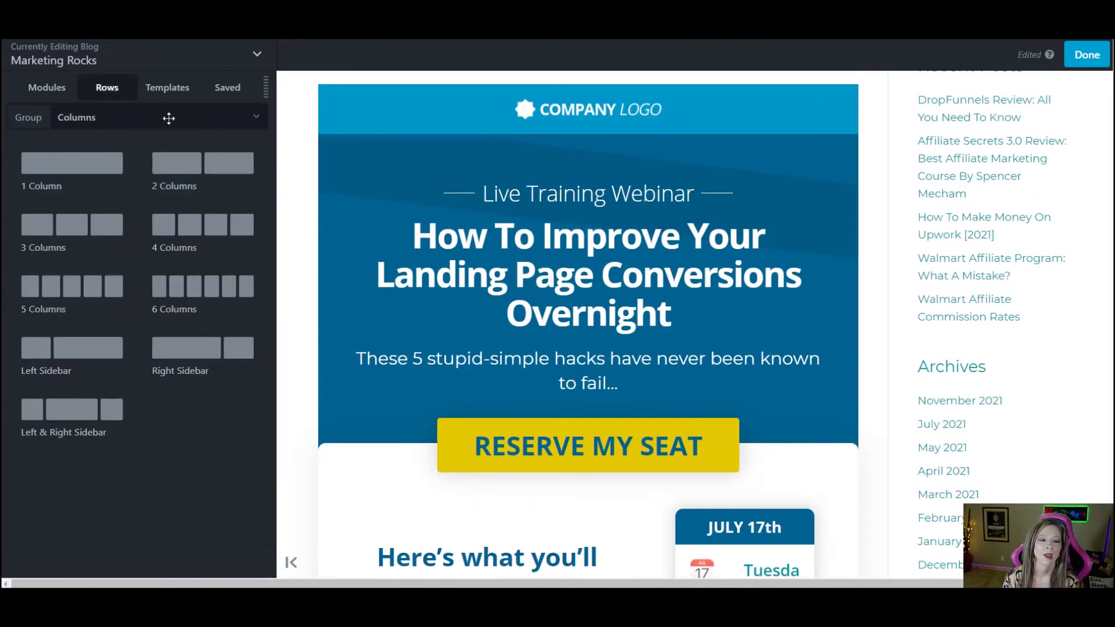
left_click_drag(180, 163, 550, 258)
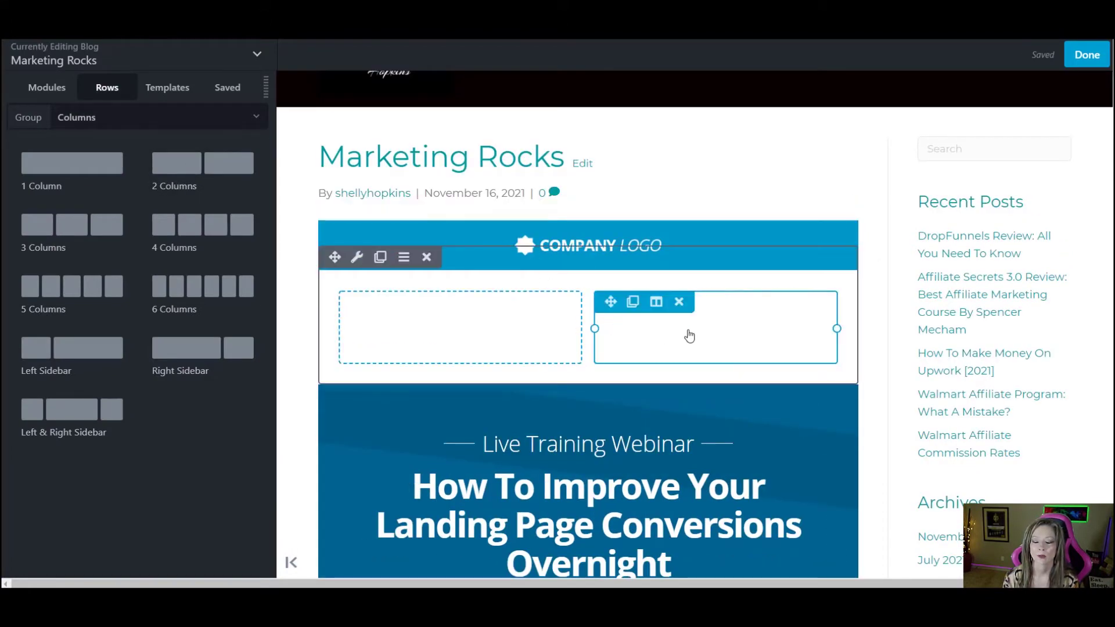
Place a Photo module in the left column of the new two-column row below the company logo bar
left_click(459, 325)
left_click(49, 86)
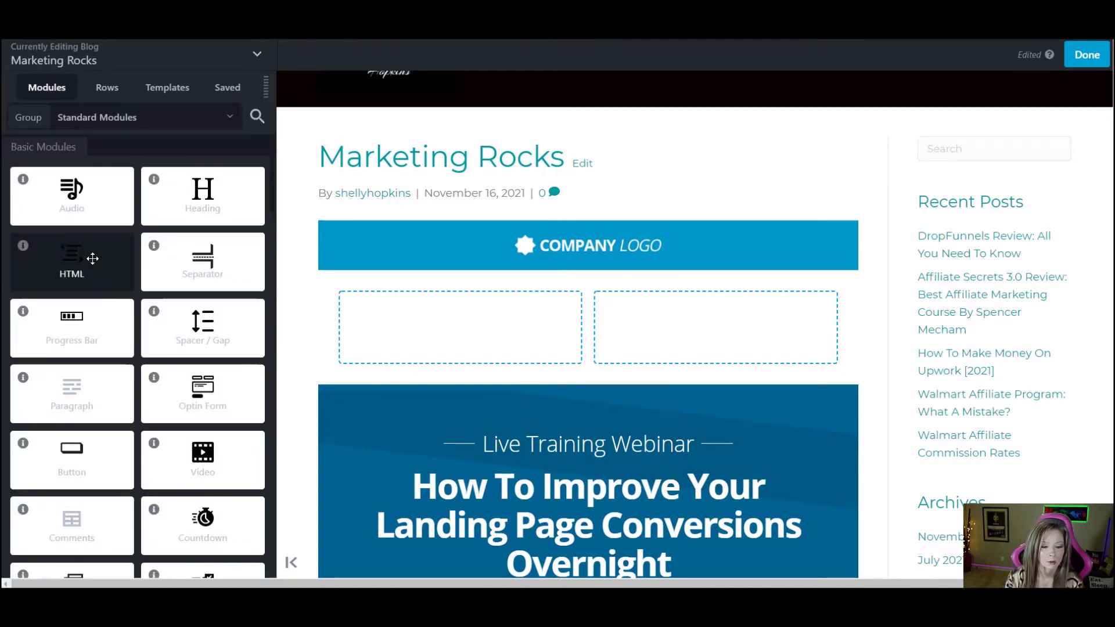
scroll(83, 334, "down", 3)
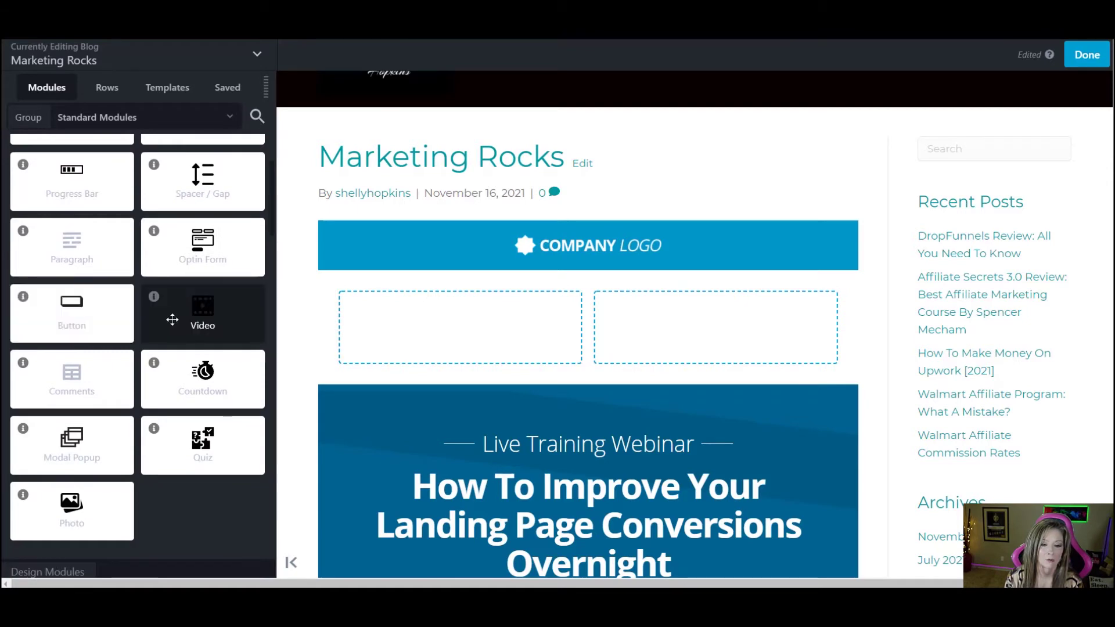
left_click_drag(172, 319, 169, 319)
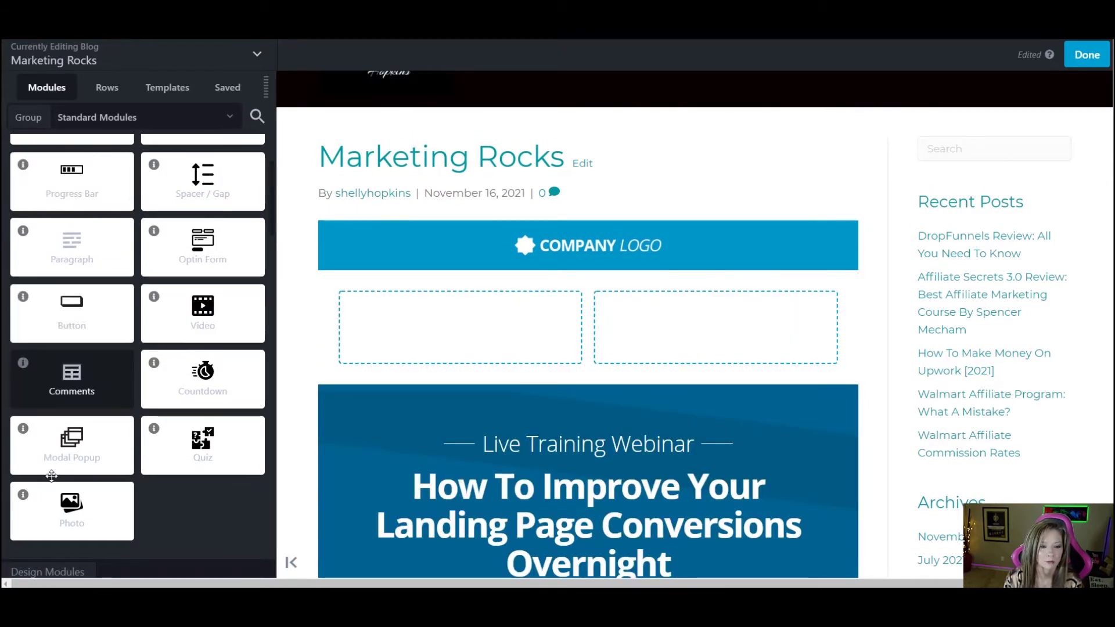
left_click_drag(71, 508, 475, 490)
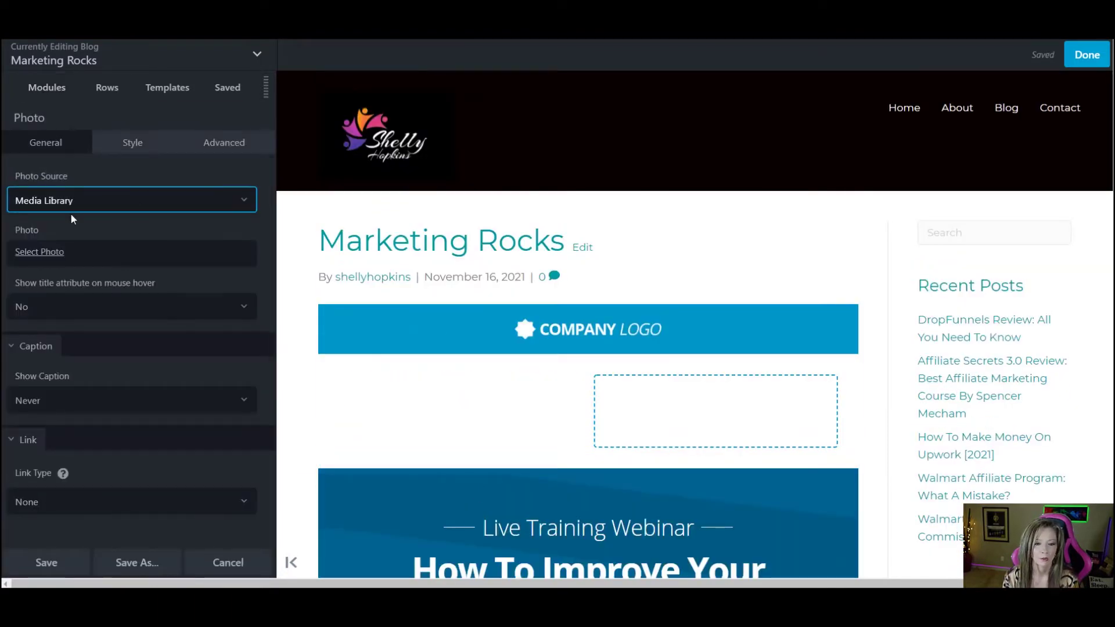
Fill the Photo module with the media library picture of the man in the orange shirt, at Full Size - 150 x 150
left_click(244, 202)
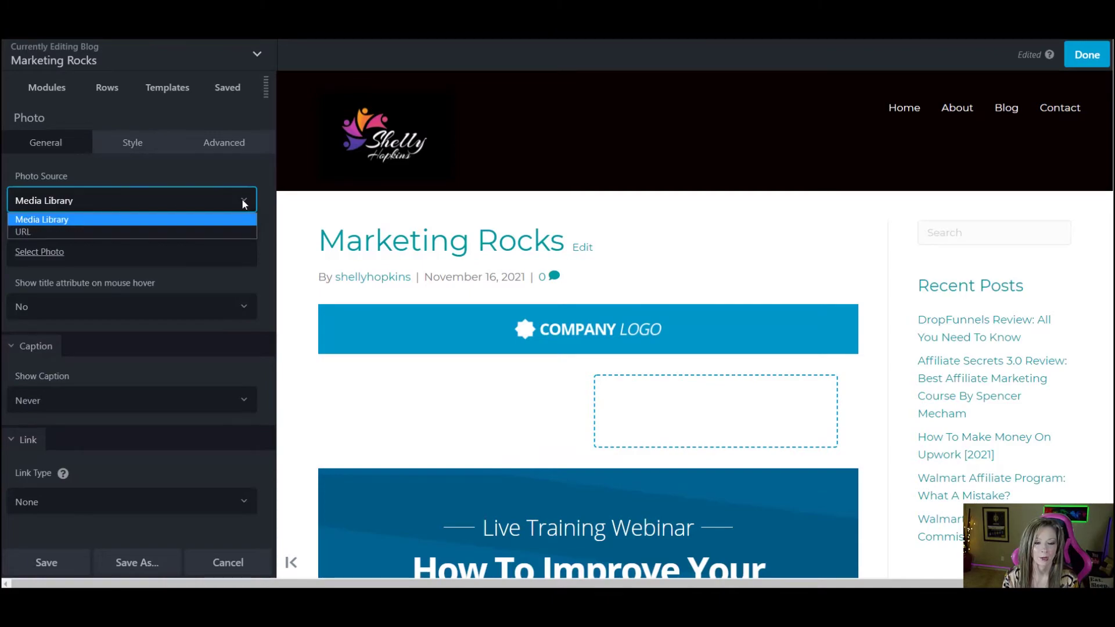
scroll(677, 351, "down", 10)
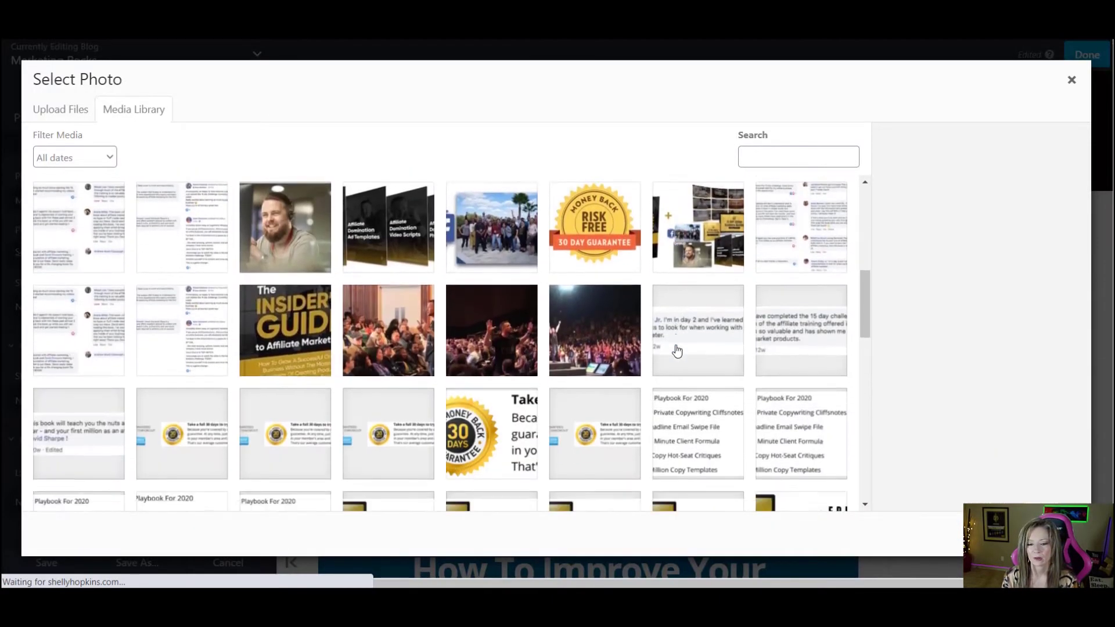
scroll(677, 350, "up", 10)
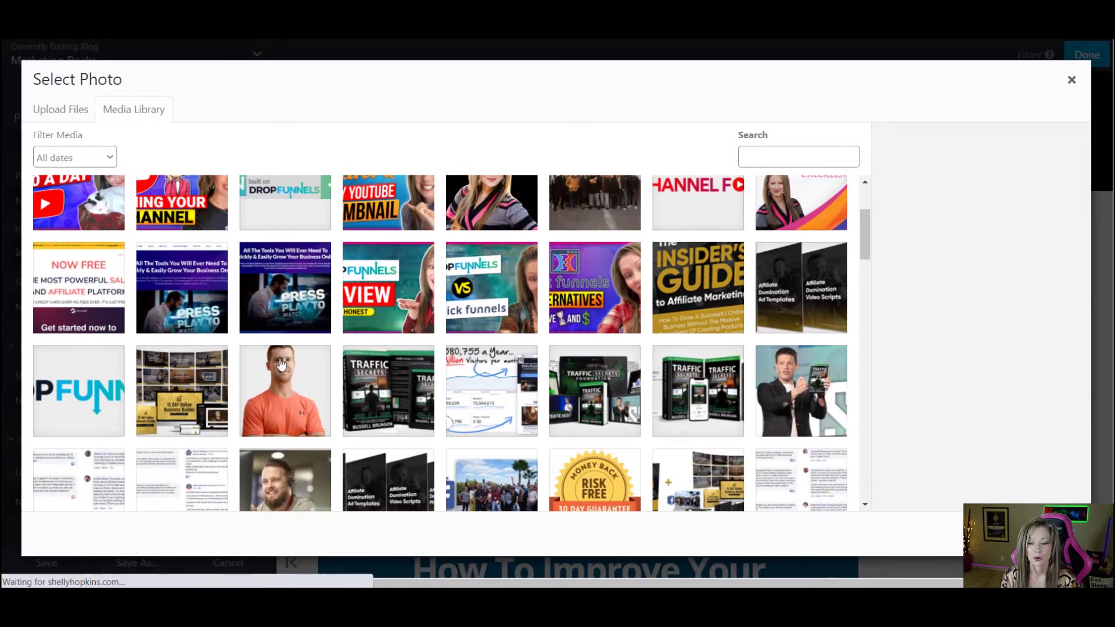
left_click(281, 364)
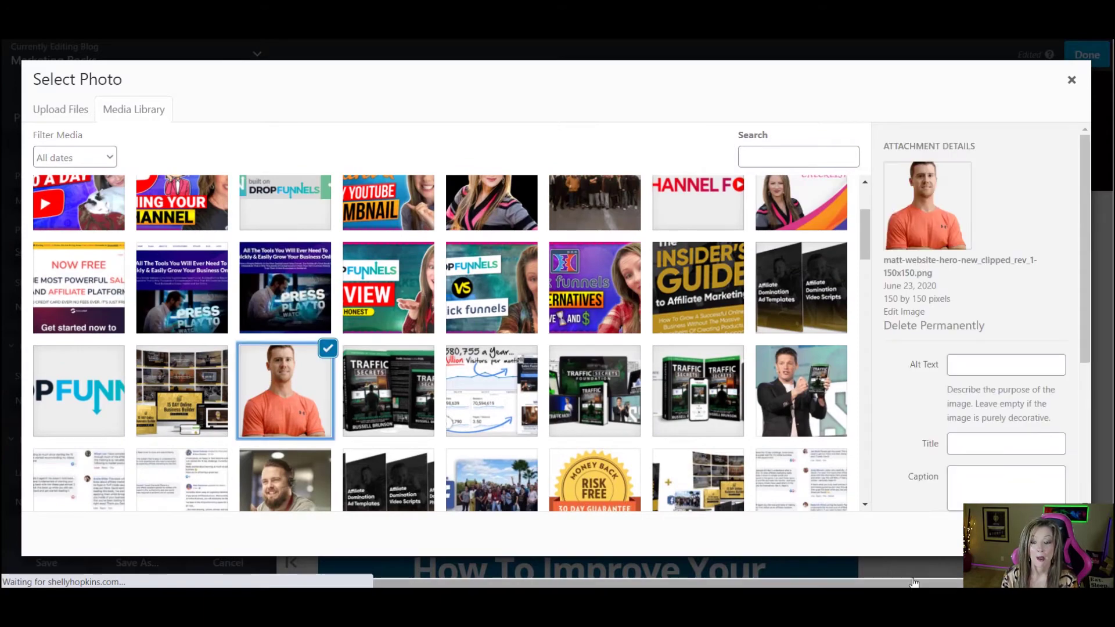
left_click(1045, 537)
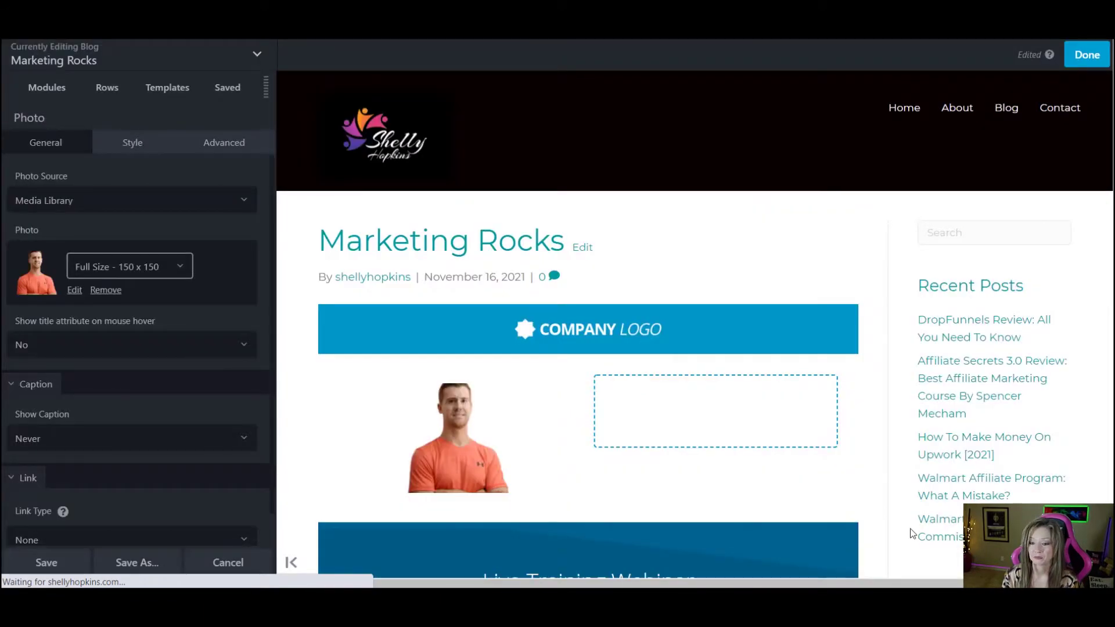
mouse_move(477, 447)
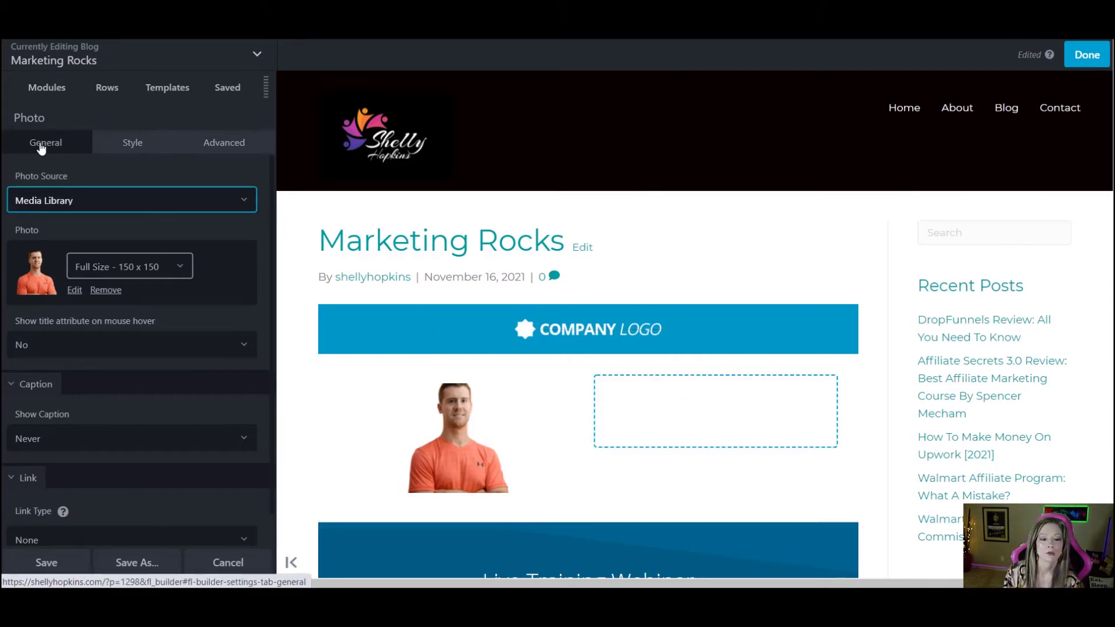
Add a Paragraph module to the row's empty right column and enter 11 px as its top margin
left_click(53, 90)
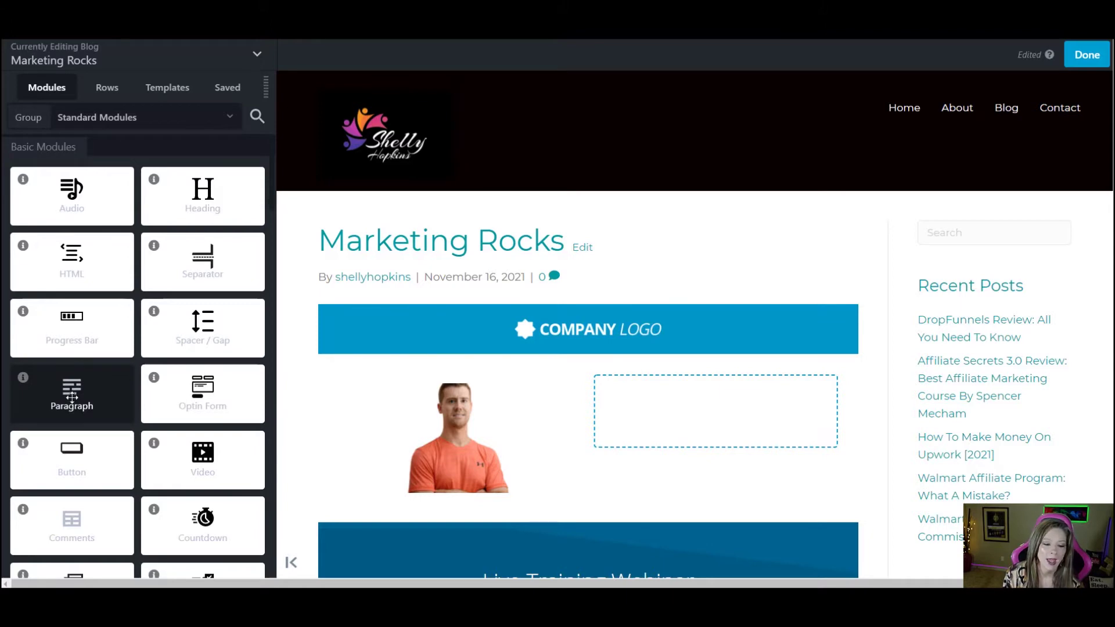
left_click_drag(72, 399, 699, 517)
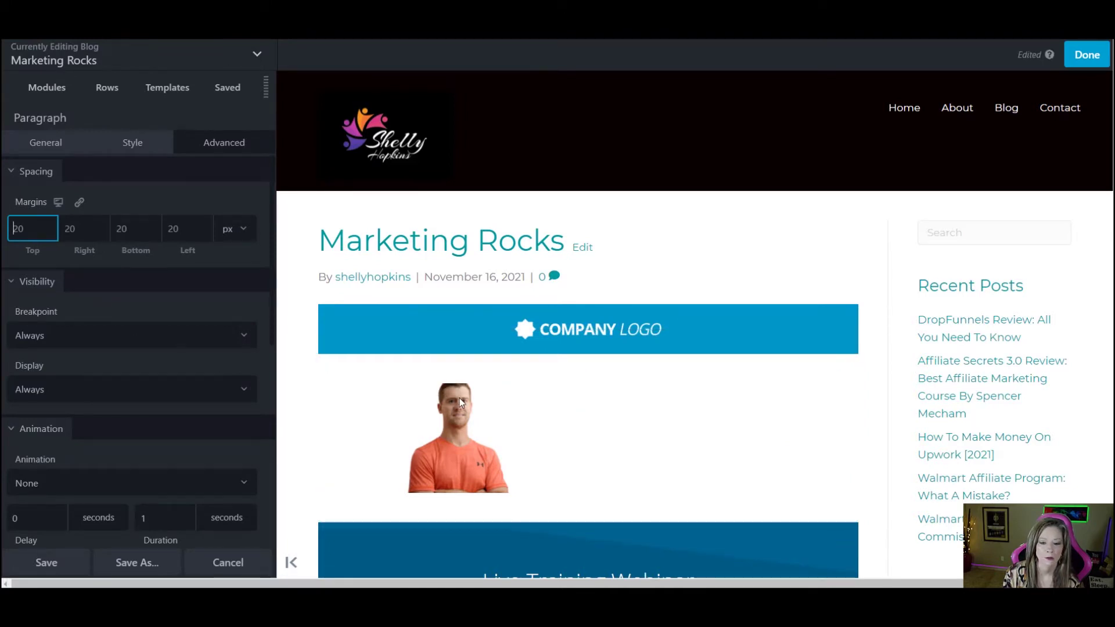
type("11")
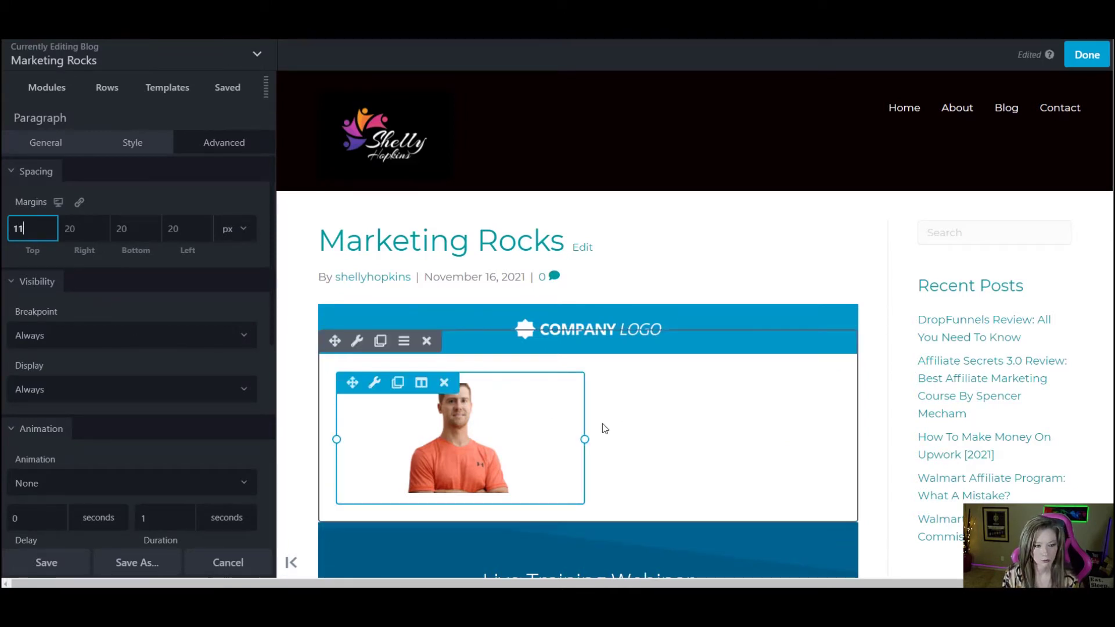
left_click(84, 228)
left_click_drag(20, 276, 51, 278)
scroll(99, 263, "down", 5)
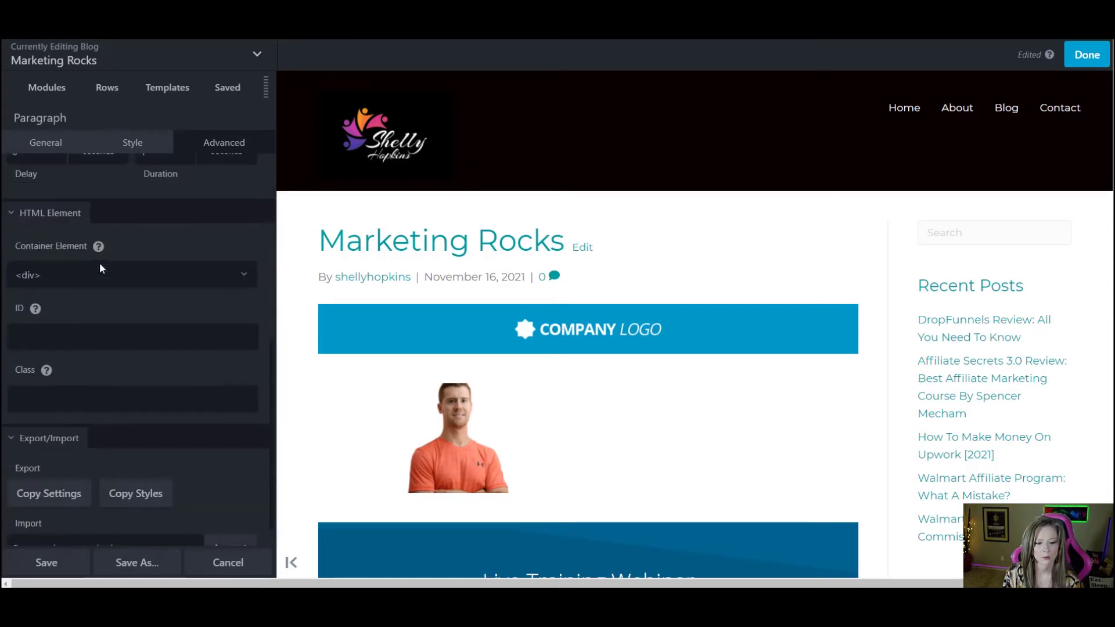
scroll(99, 263, "up", 5)
Write the paragraph text as the pictured man's first name followed by "is pretty cool what do you think. Am I pretty awesome?"
left_click(46, 142)
type("M")
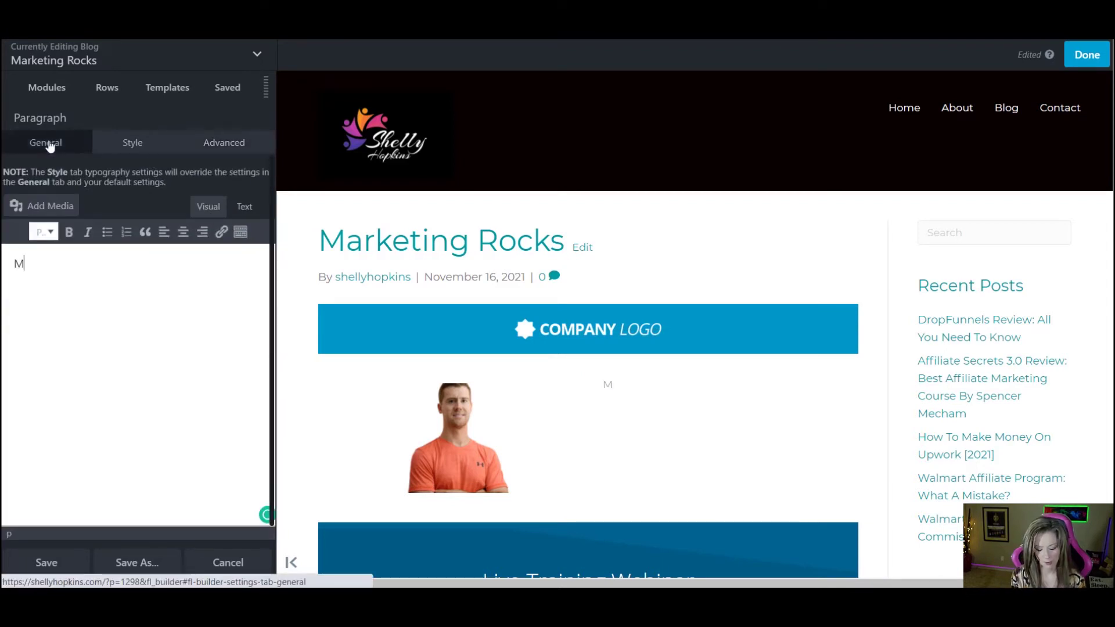
type("att is pret")
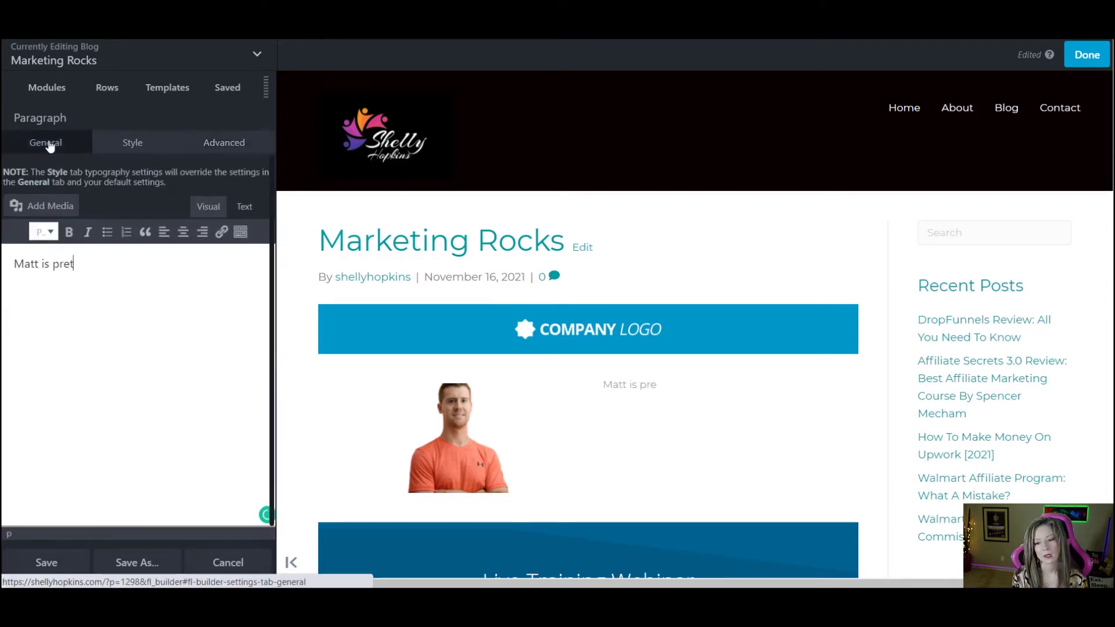
type("ty cool w")
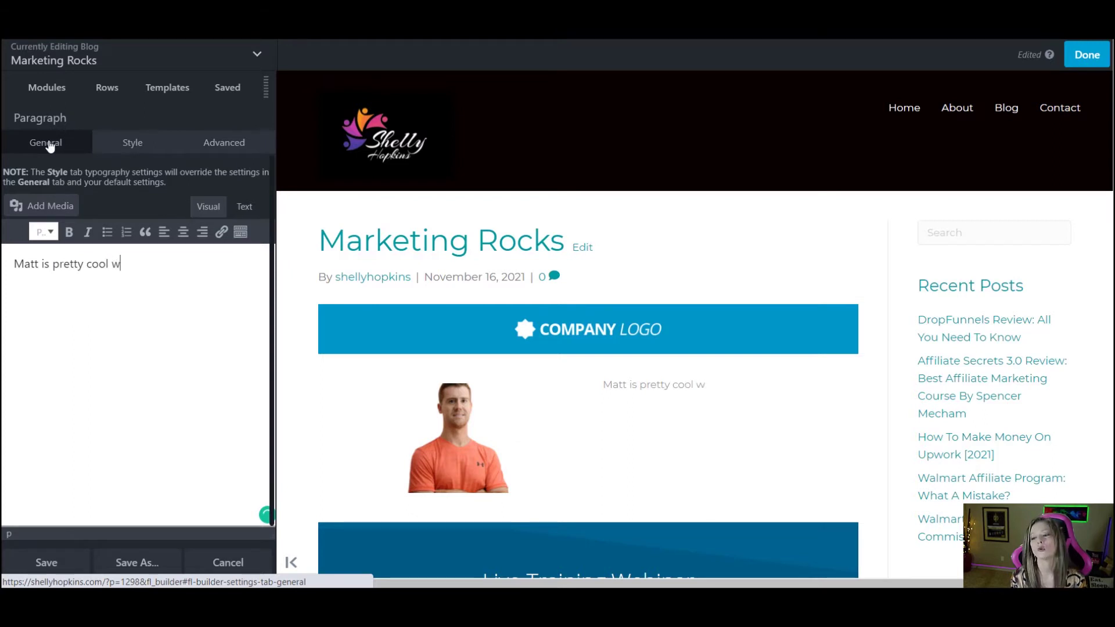
type("hat do you thin")
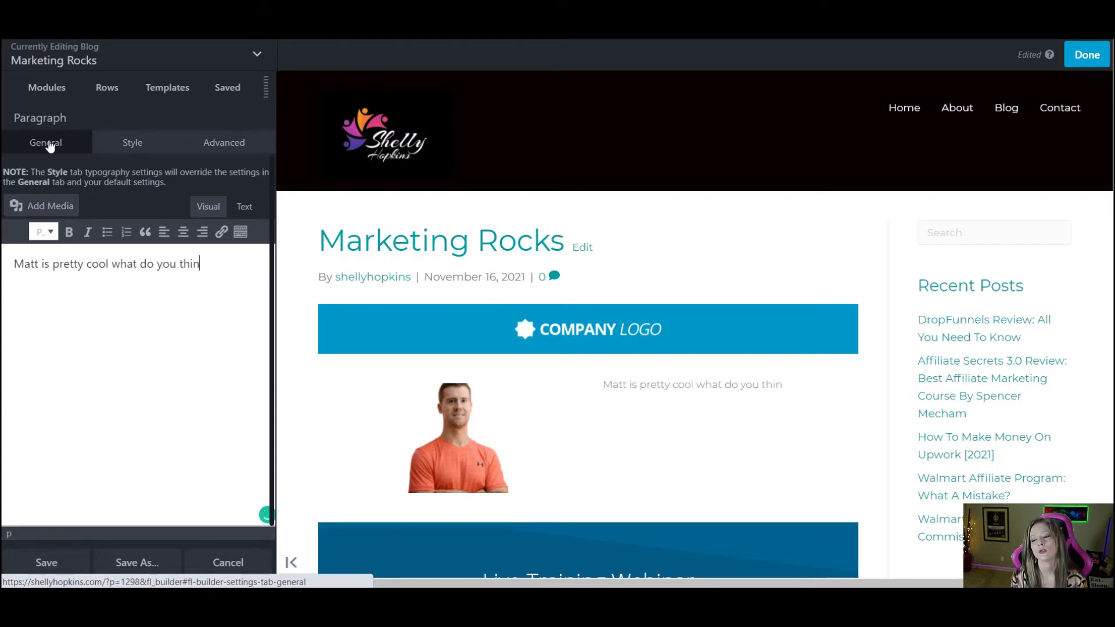
type("k. ")
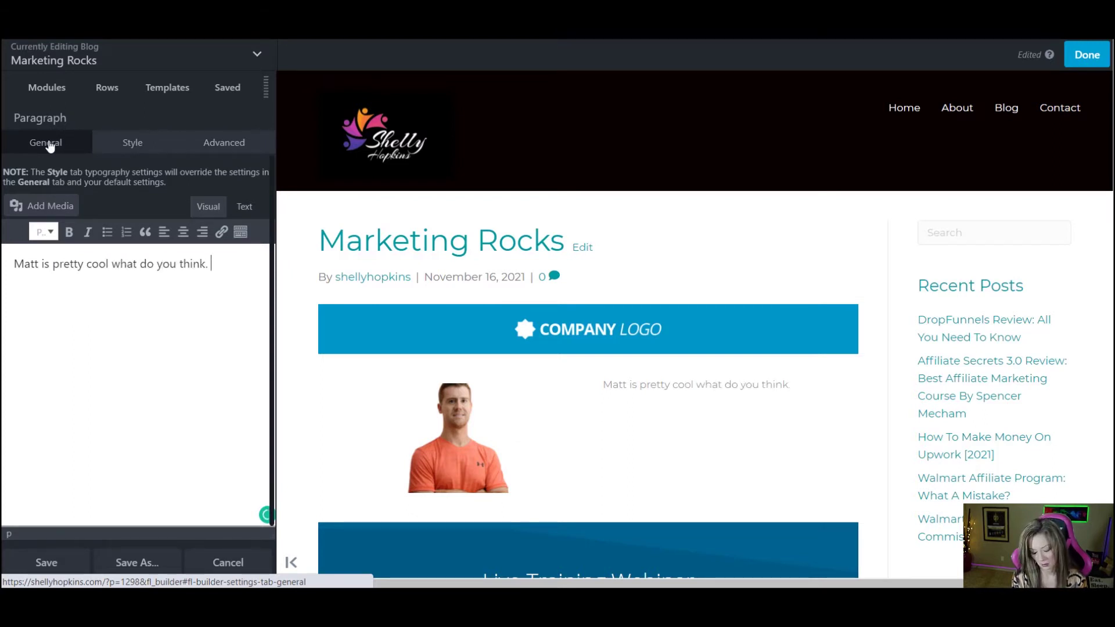
type("Am I prett")
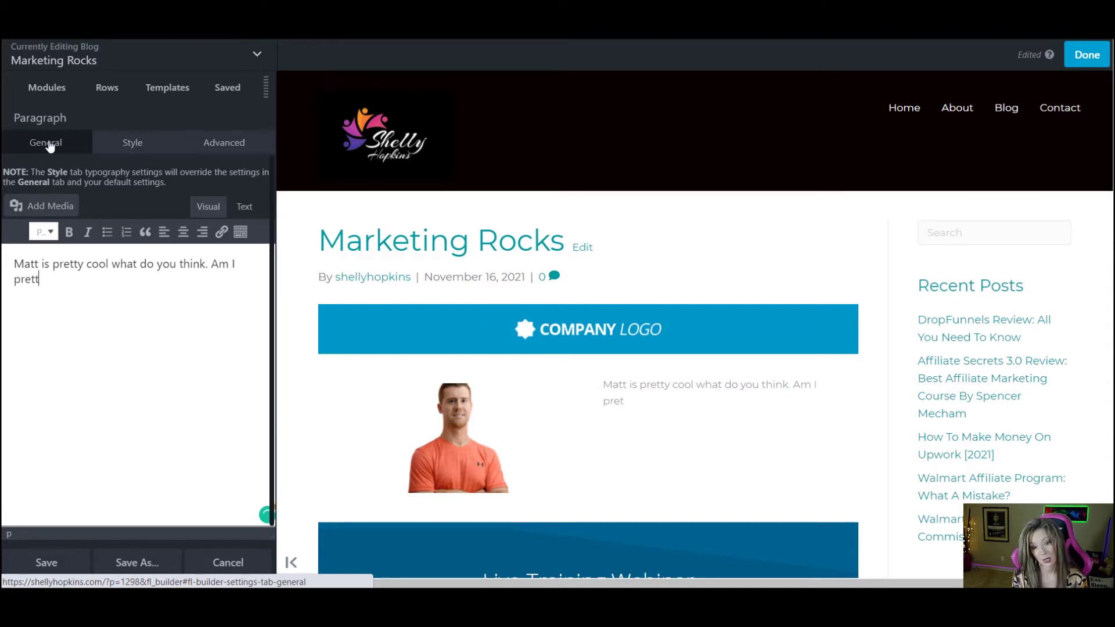
type("y awesome.")
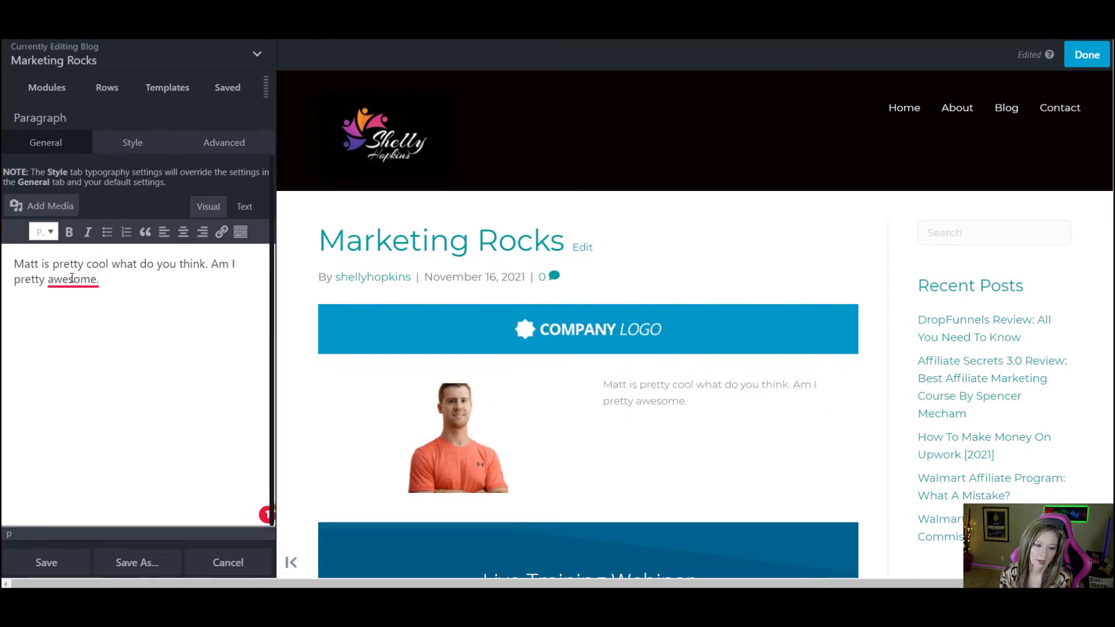
mouse_move(71, 279)
left_click(74, 320)
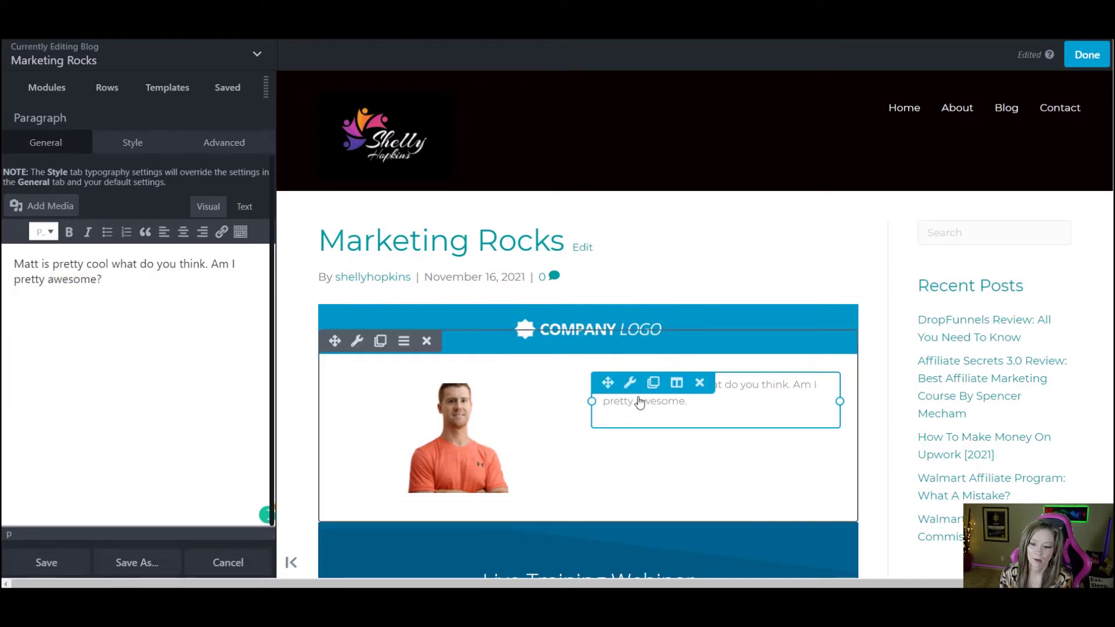
left_click(677, 384)
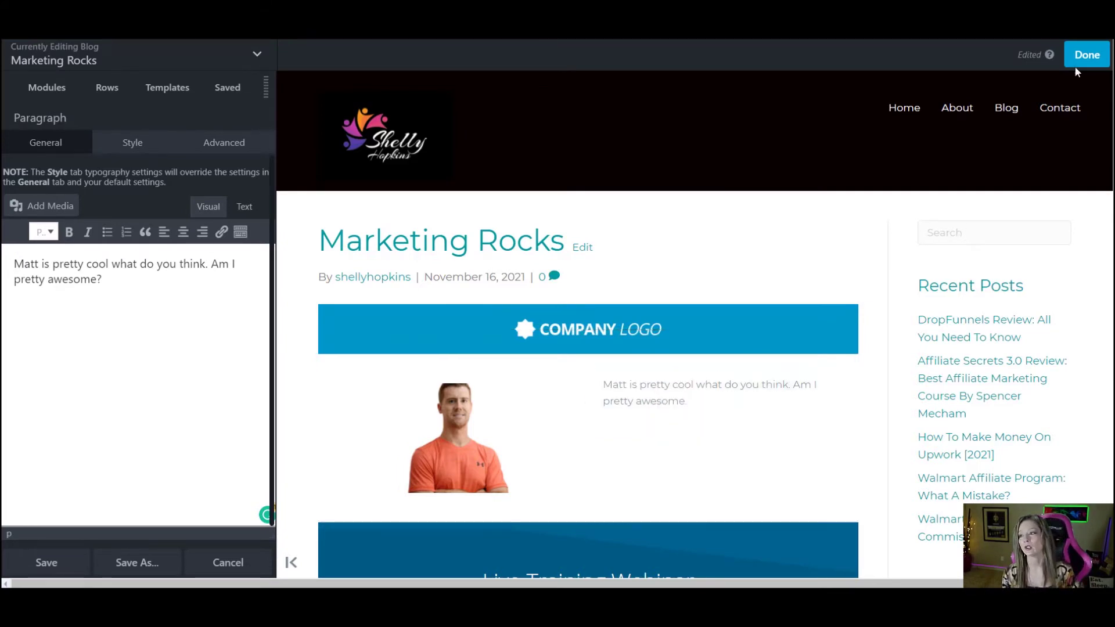
Publish the Marketing Rocks post and look through the live page down to its copyright footer and back up
left_click(1087, 56)
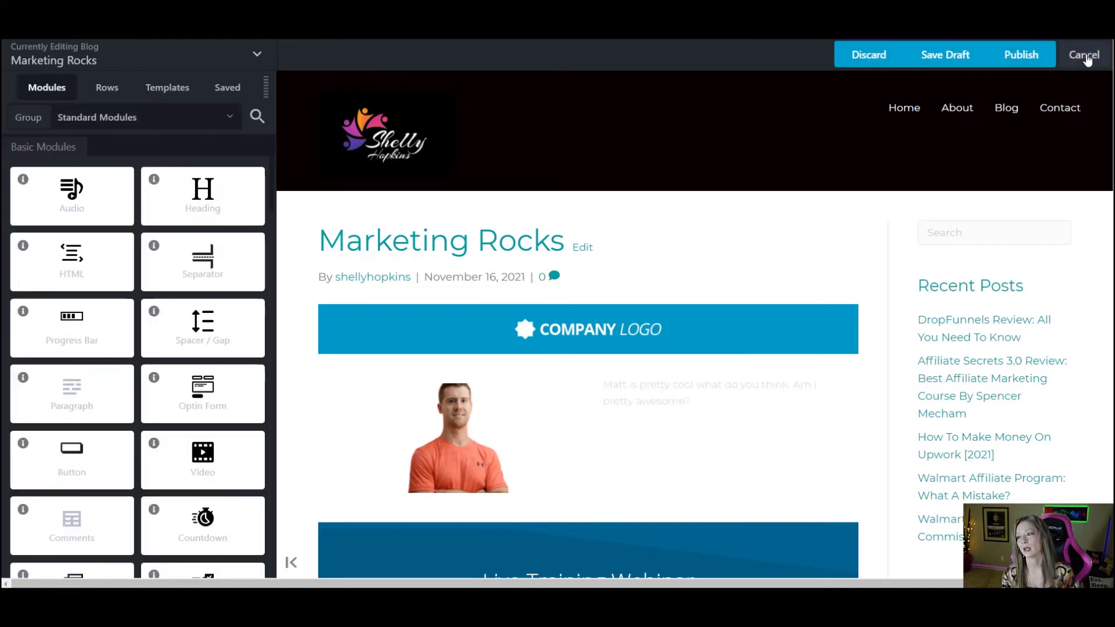
left_click(1036, 60)
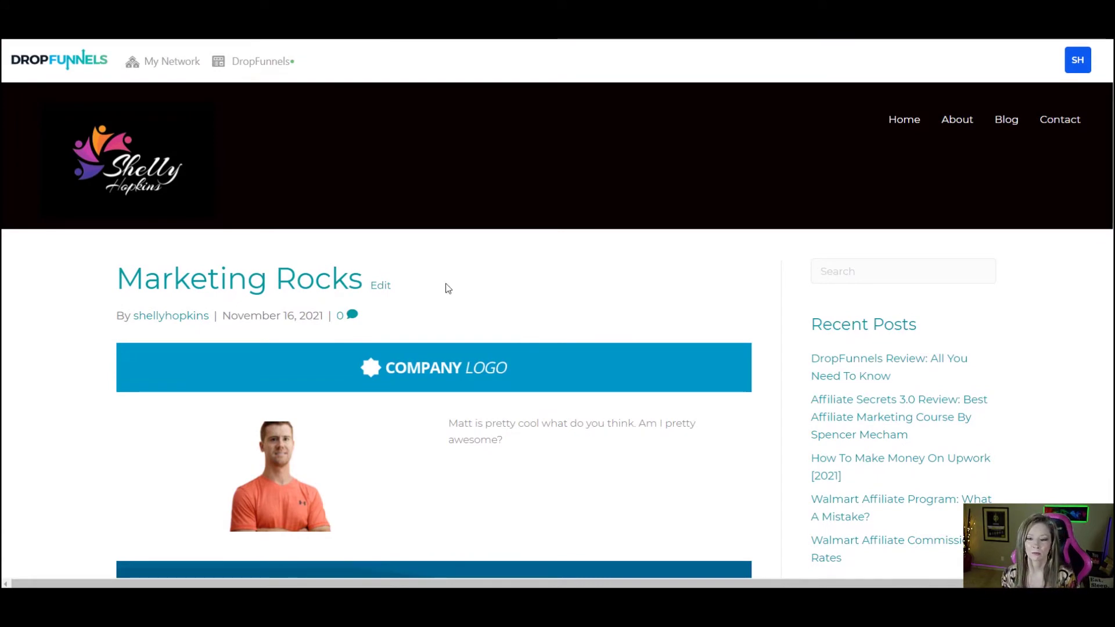
scroll(448, 288, "down", 3)
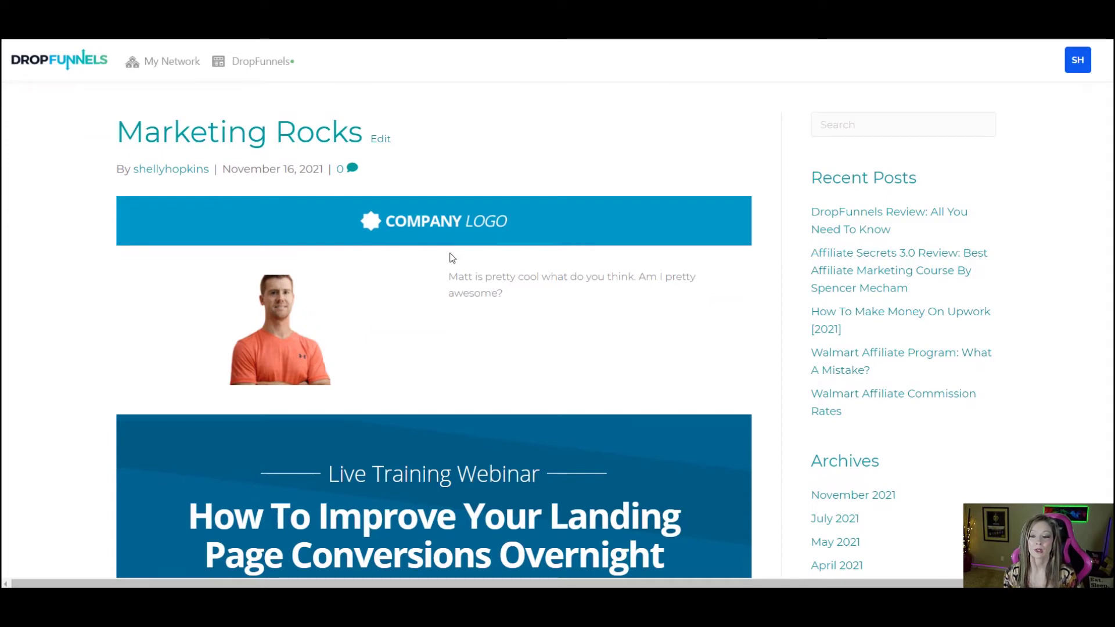
scroll(493, 355, "down", 1)
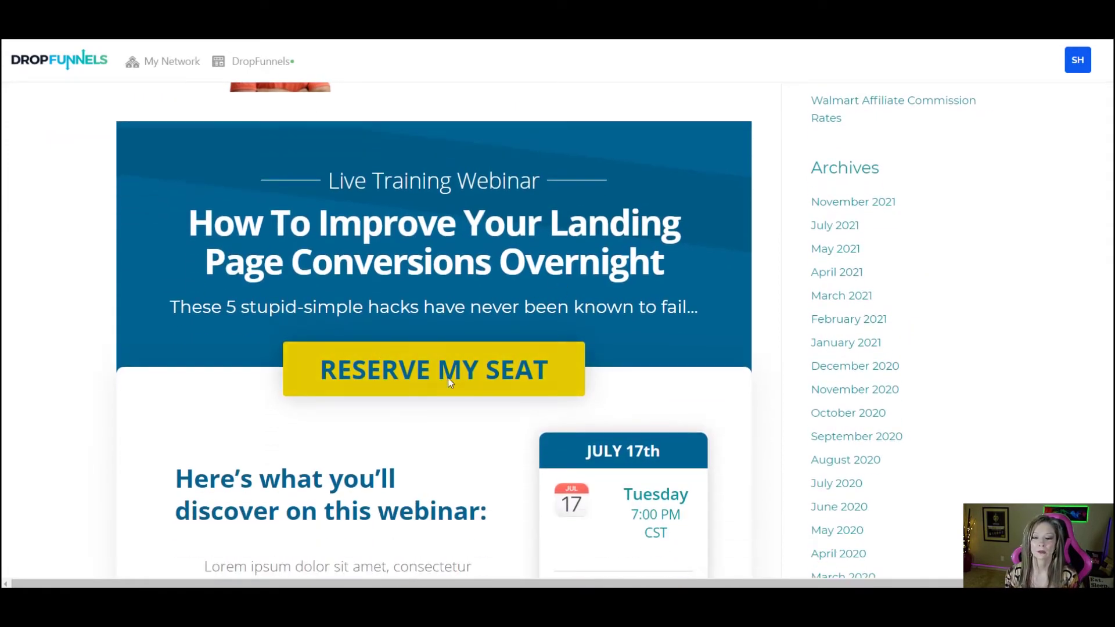
scroll(490, 372, "down", 5)
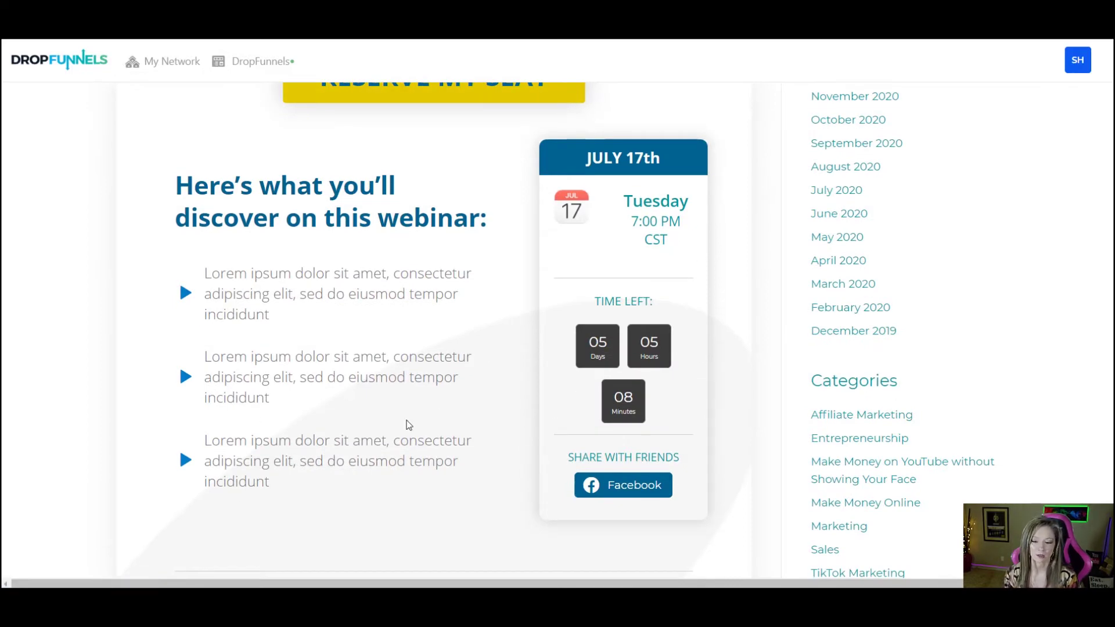
scroll(409, 424, "down", 13)
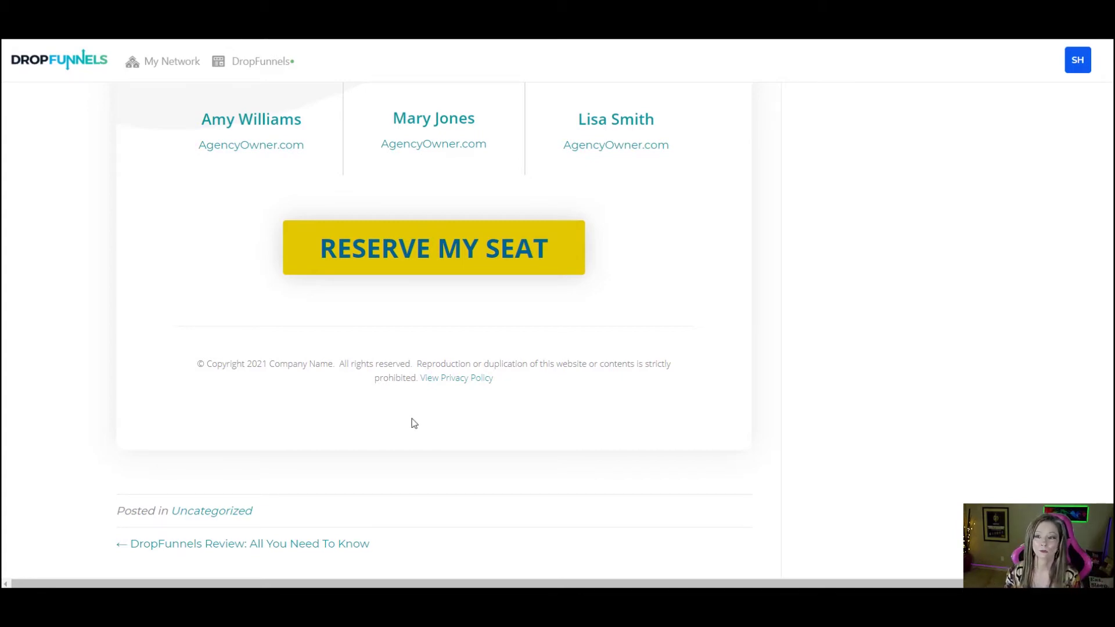
scroll(842, 553, "up", 20)
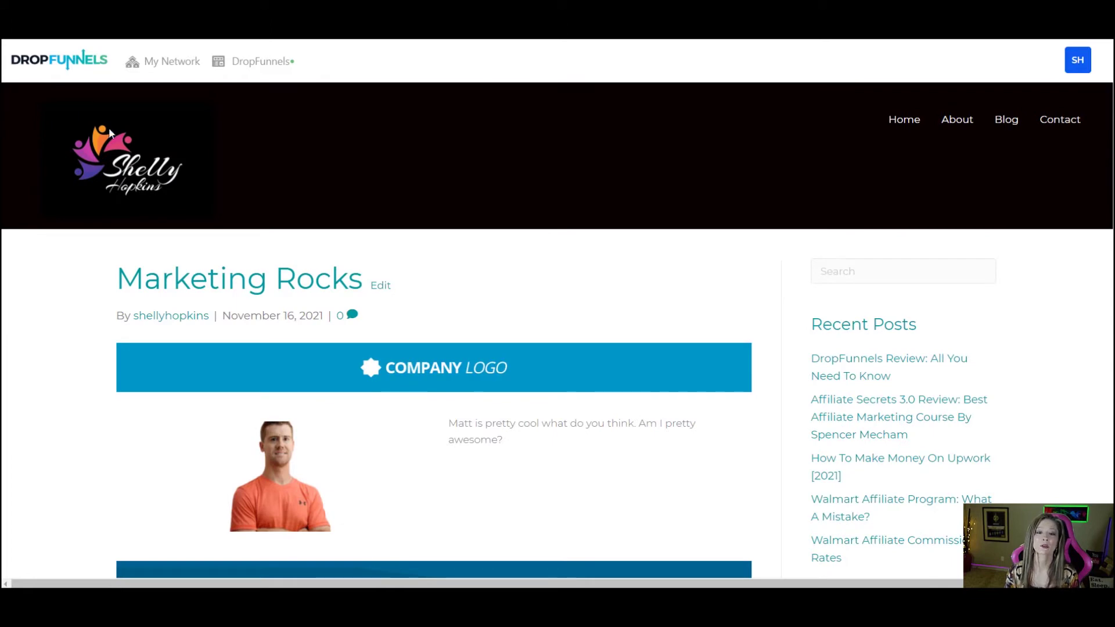
Reopen the published Marketing Rocks post in the DropFunnels editor and look over its content
left_click(264, 64)
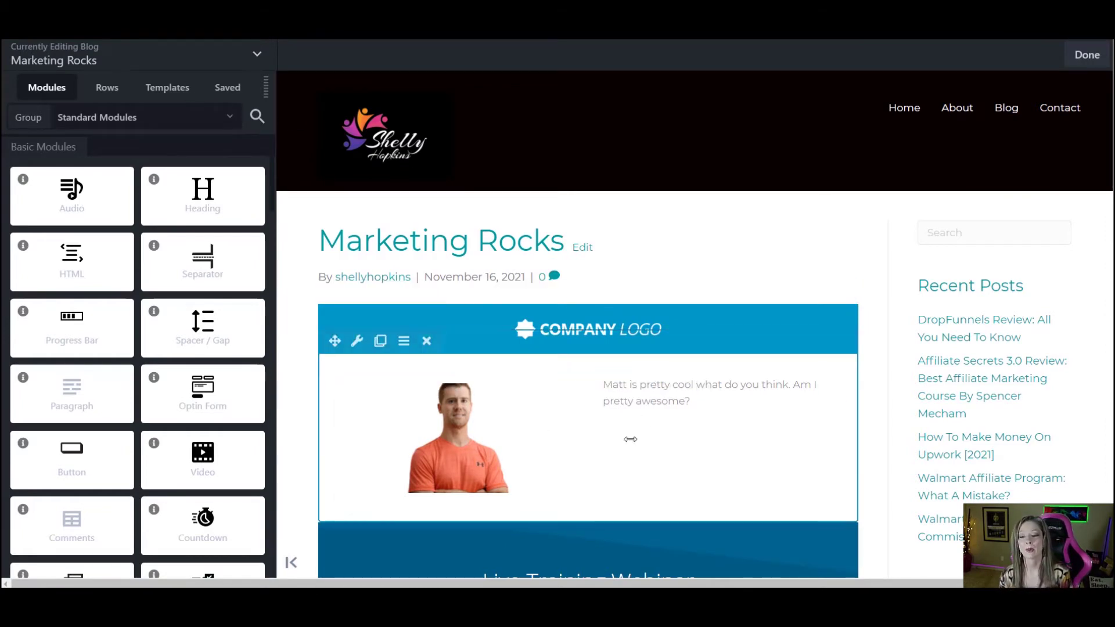
scroll(630, 442, "down", 6)
scroll(630, 444, "up", 6)
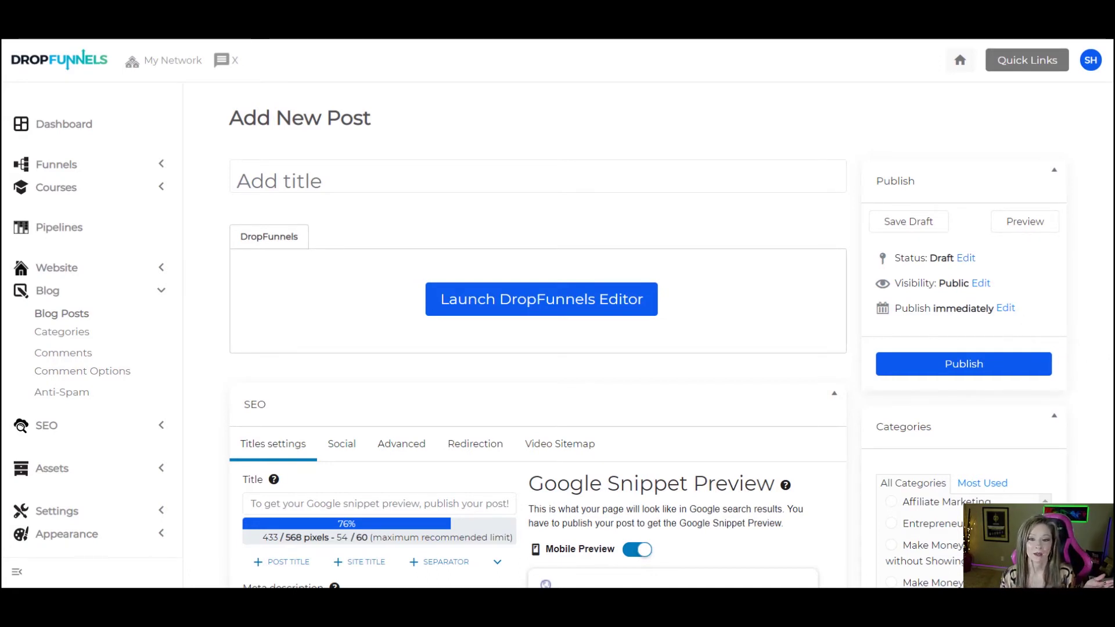
Title the new blog post "Test this or that" and look through its settings down to the content analysis and template options
left_click(552, 186)
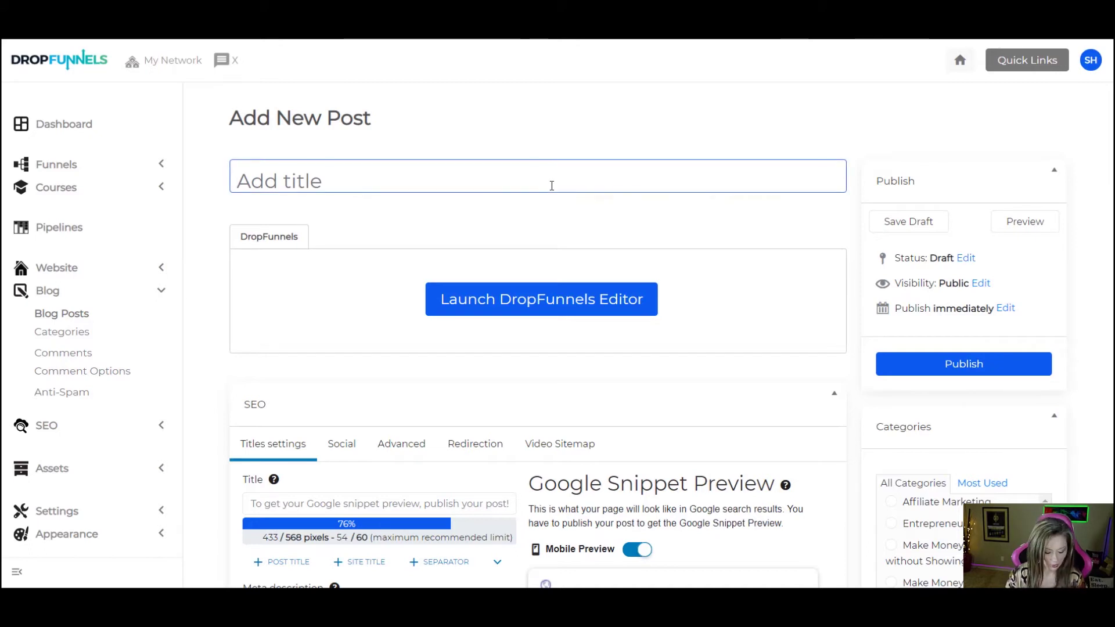
type("Test this or that")
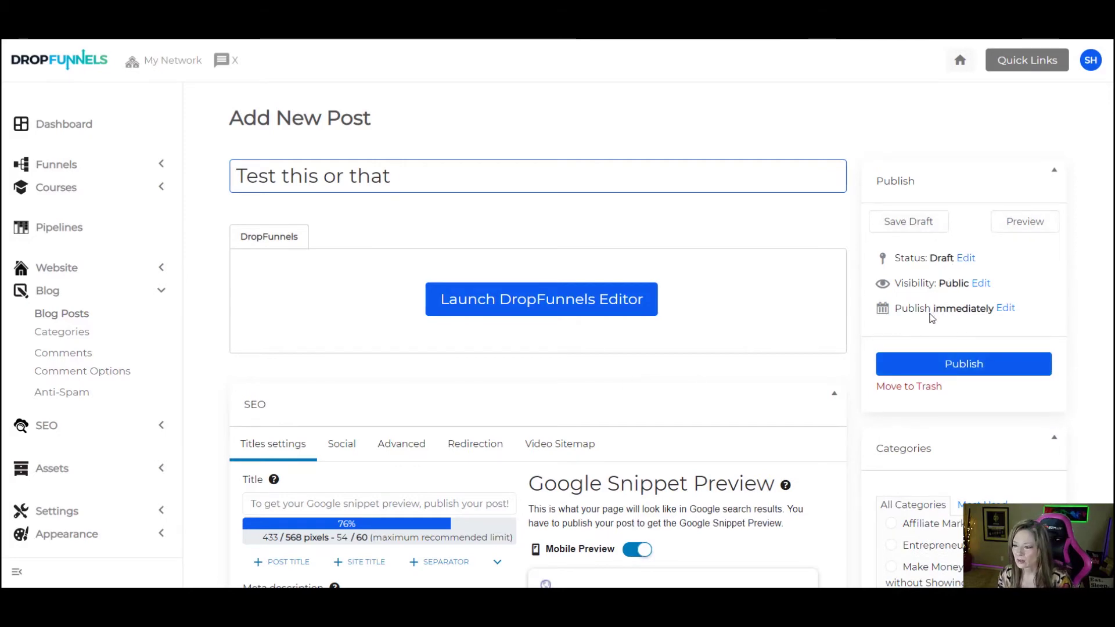
scroll(931, 320, "down", 10)
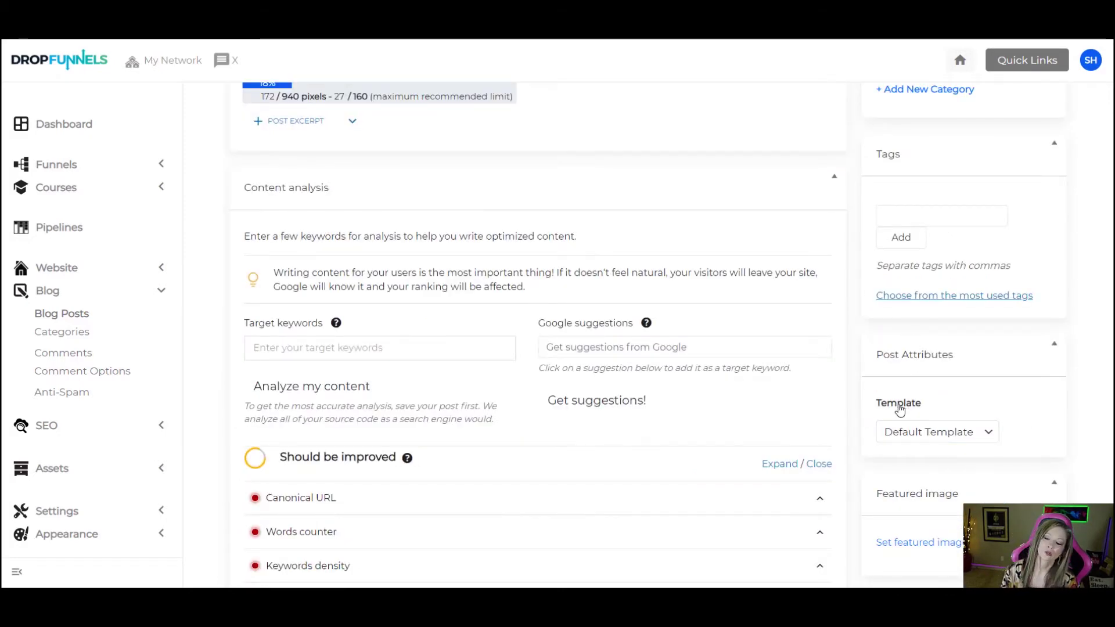
Check the post's template choices, keep Default Template, and set the woman's portrait on a black background as the featured image
left_click(987, 431)
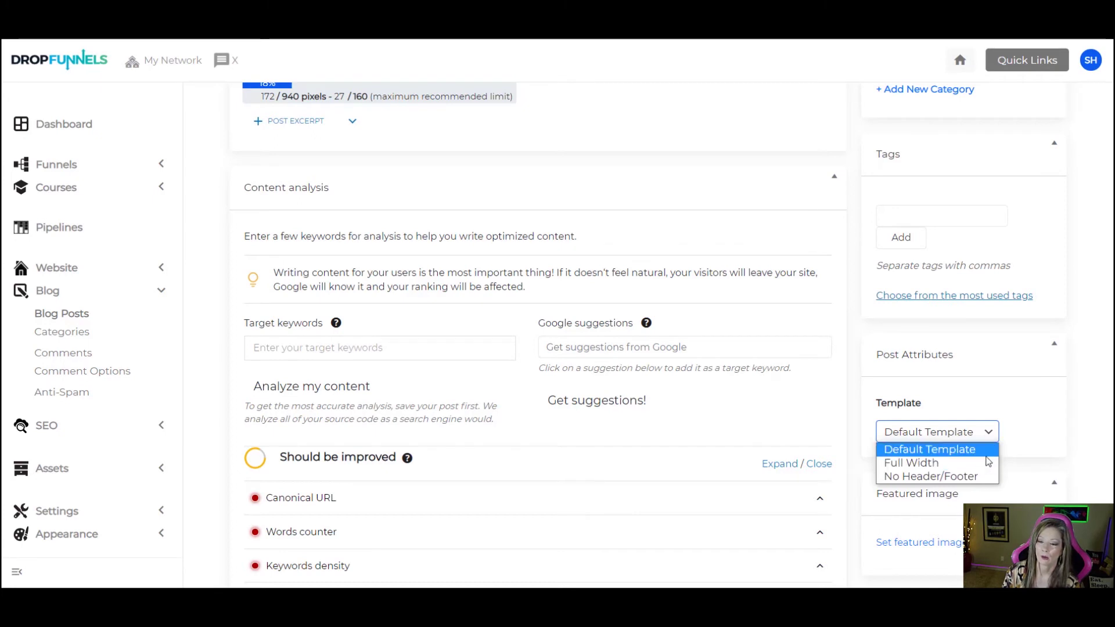
left_click(1069, 438)
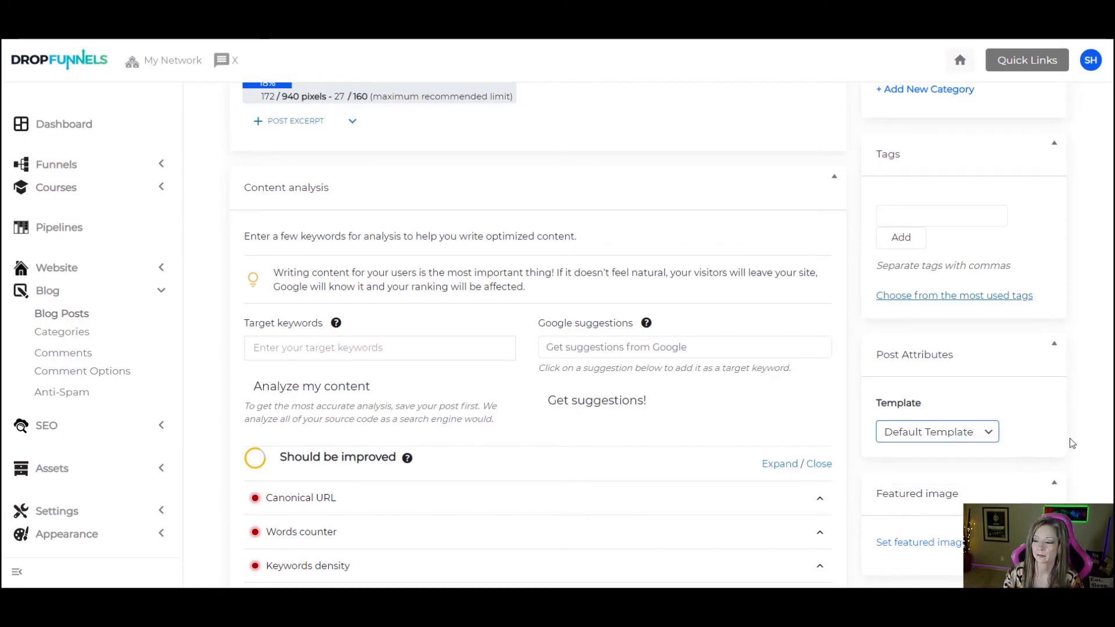
scroll(1070, 438, "down", 3)
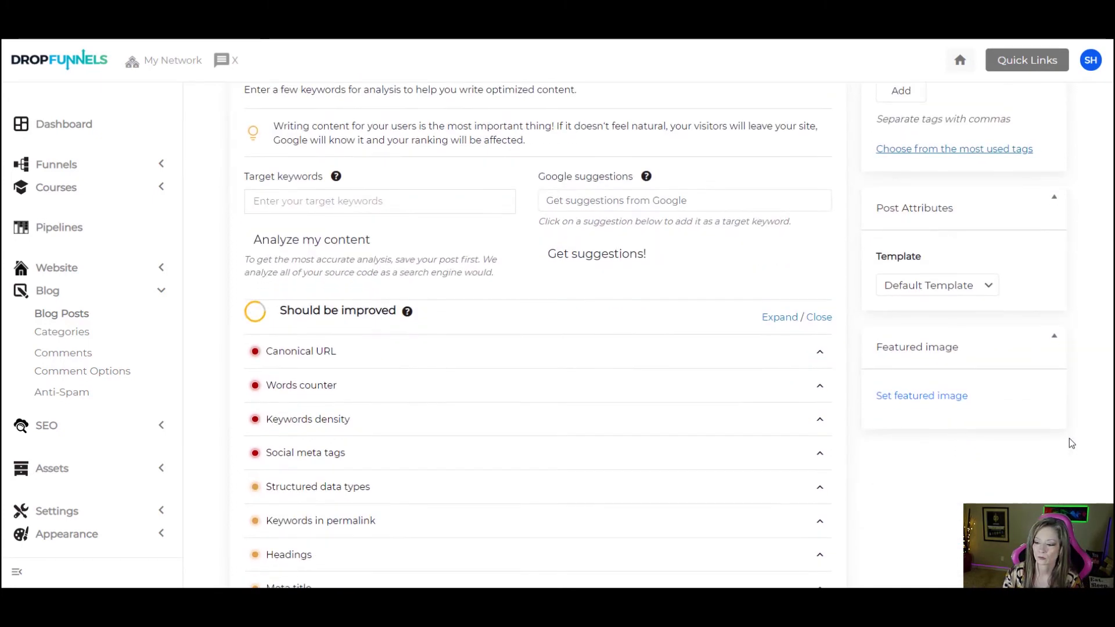
left_click(1054, 338)
left_click(1055, 339)
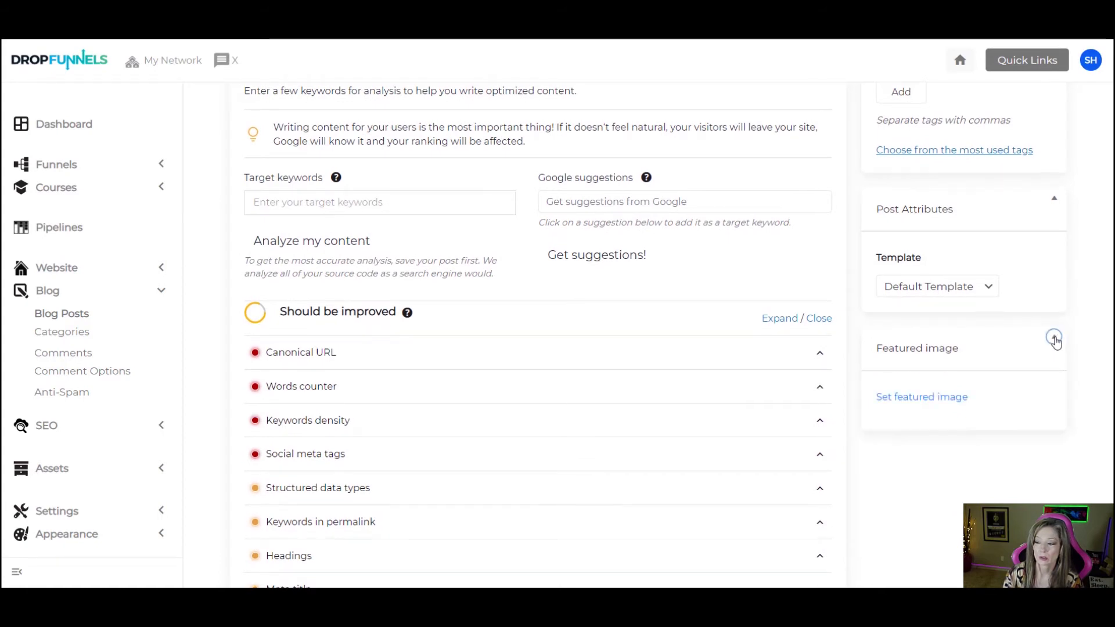
left_click(901, 403)
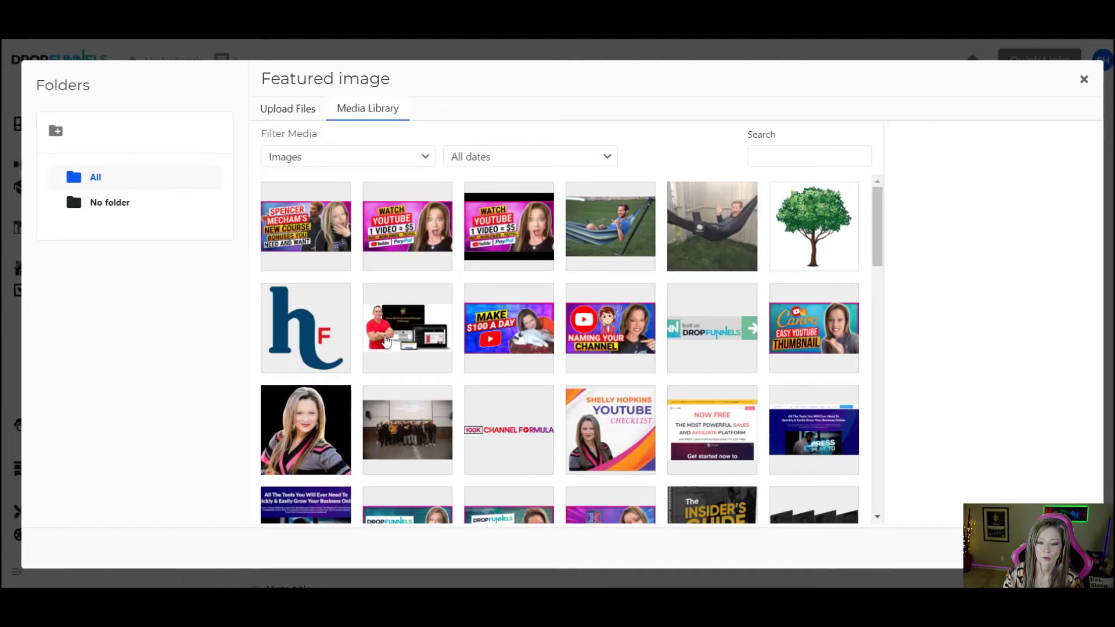
left_click(278, 440)
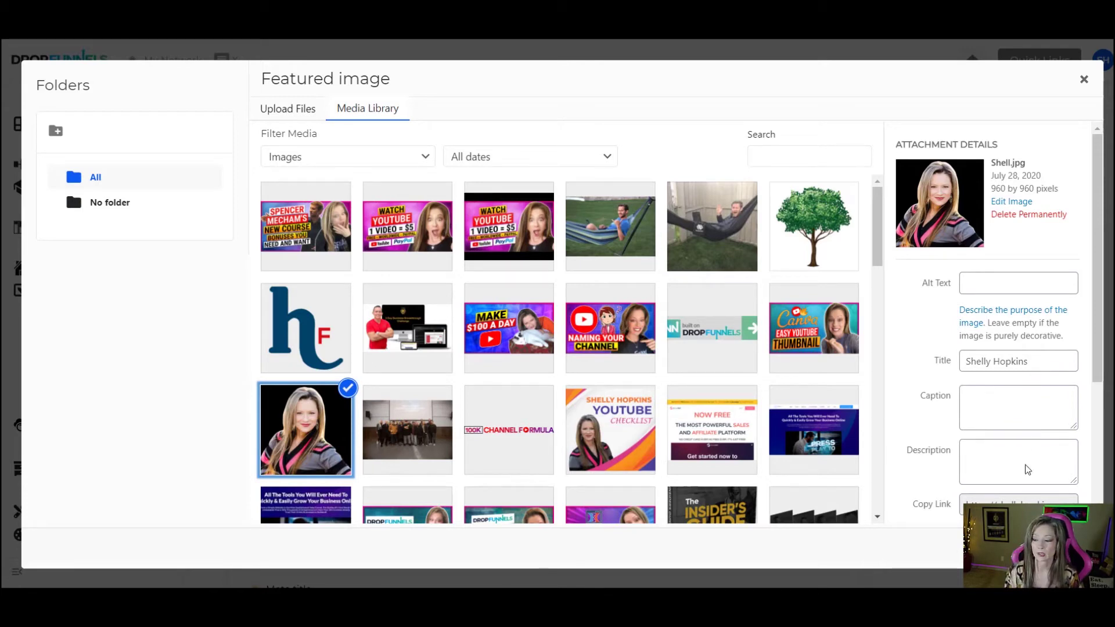
left_click(1040, 549)
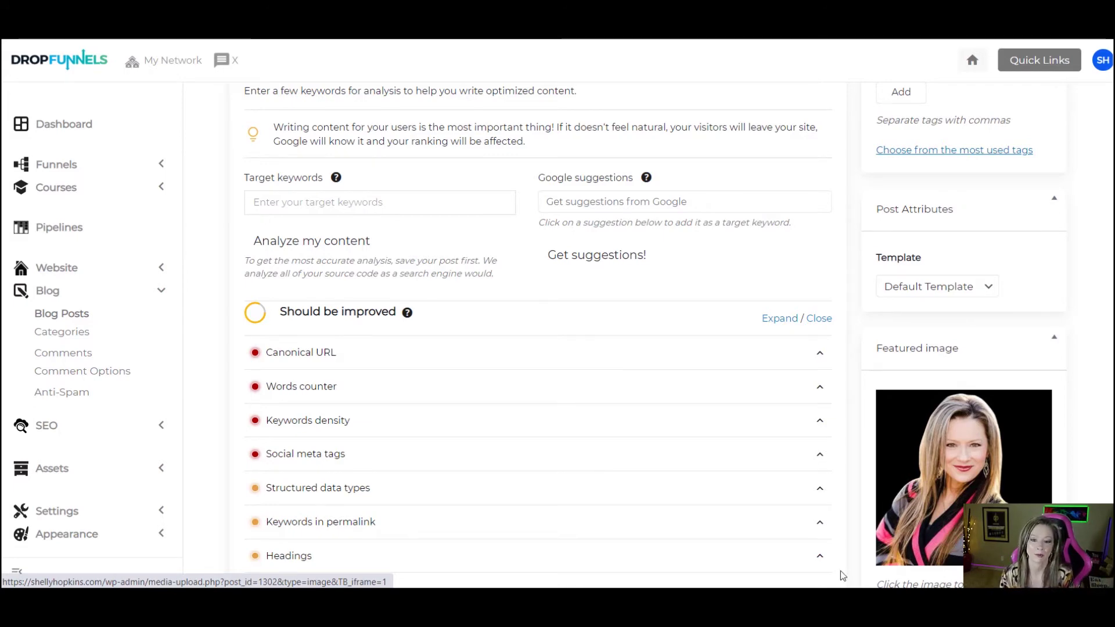
Launch the DropFunnels editor for the "Test this or that" post and place a Video module in its empty content area
scroll(672, 478, "up", 10)
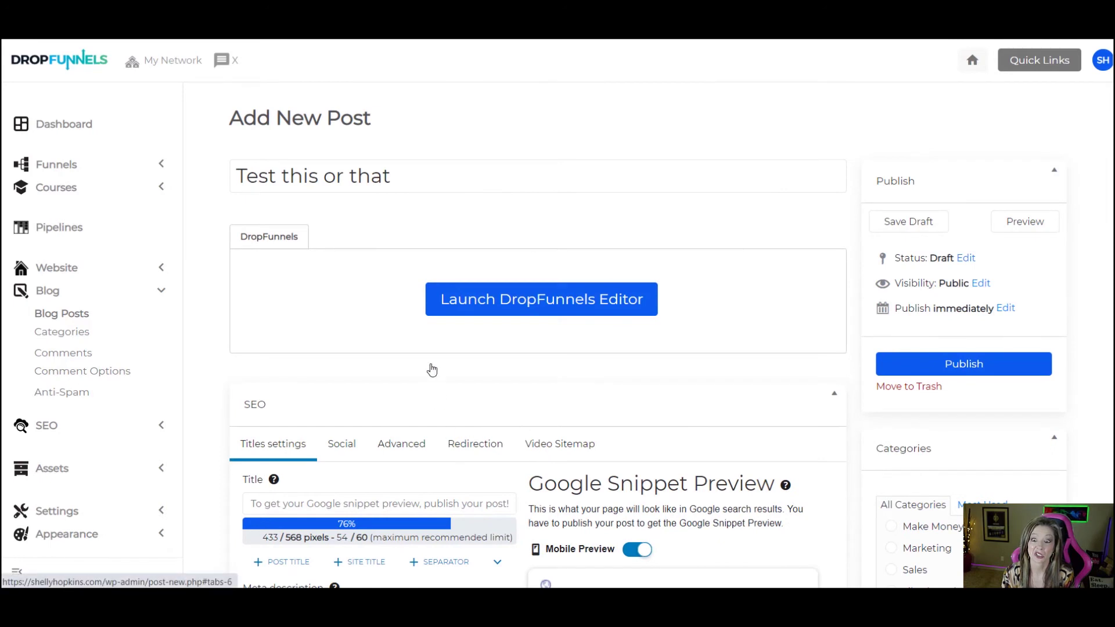
left_click(493, 311)
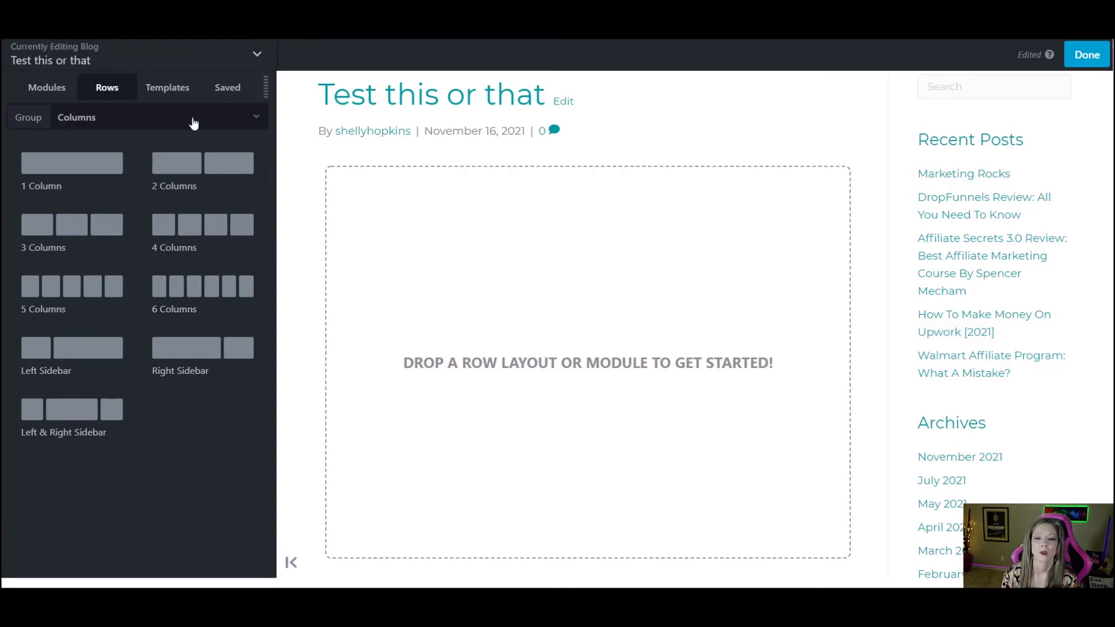
left_click(35, 93)
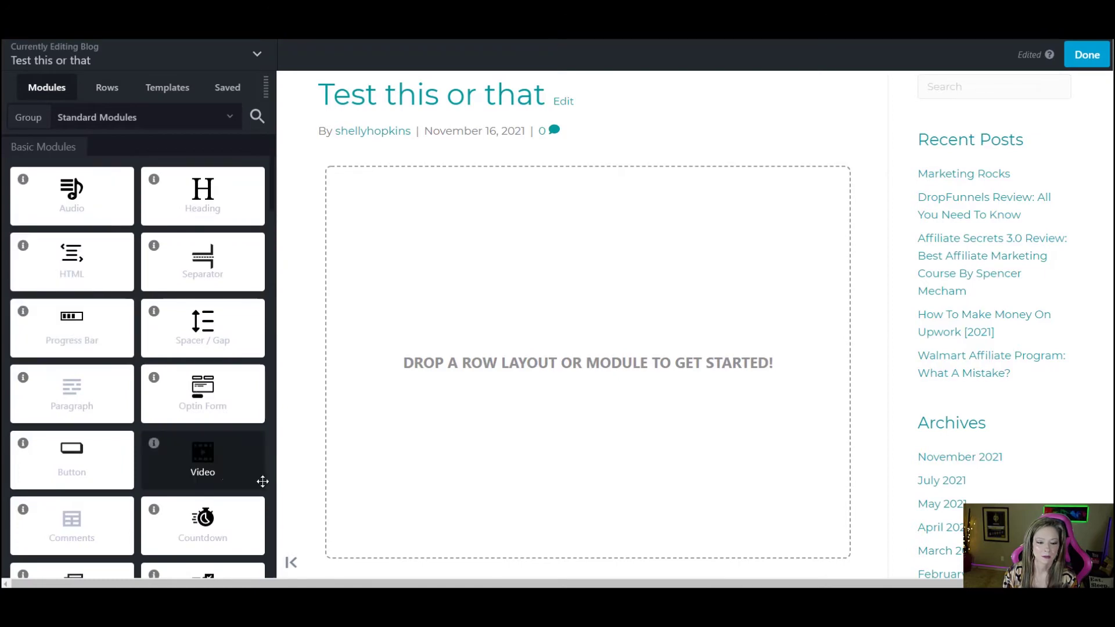
left_click_drag(227, 477, 592, 291)
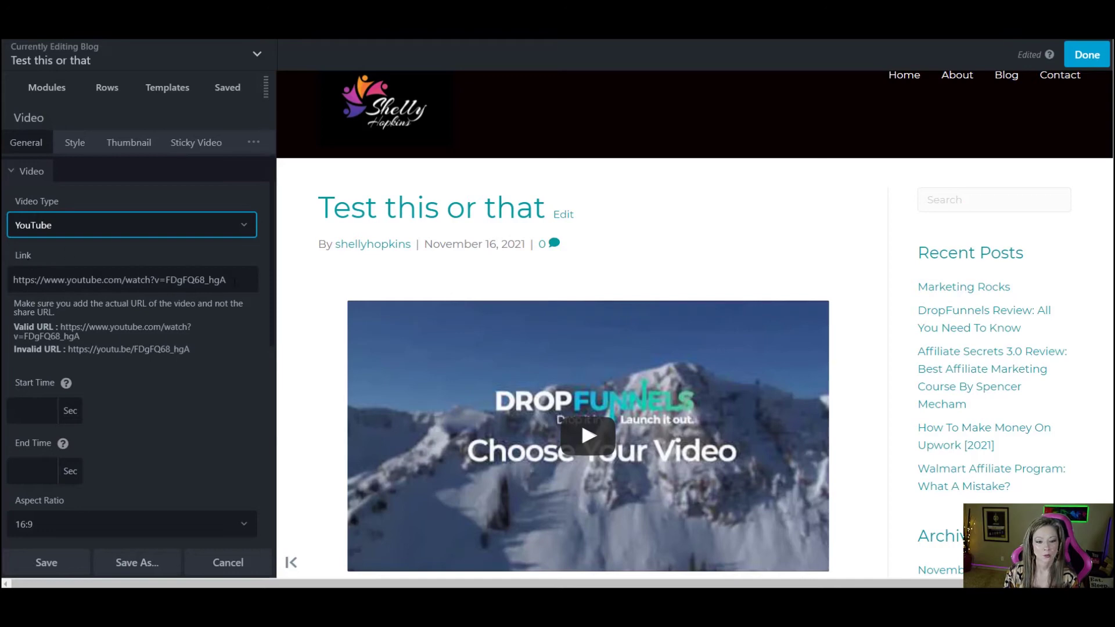
left_click_drag(234, 282, 2, 307)
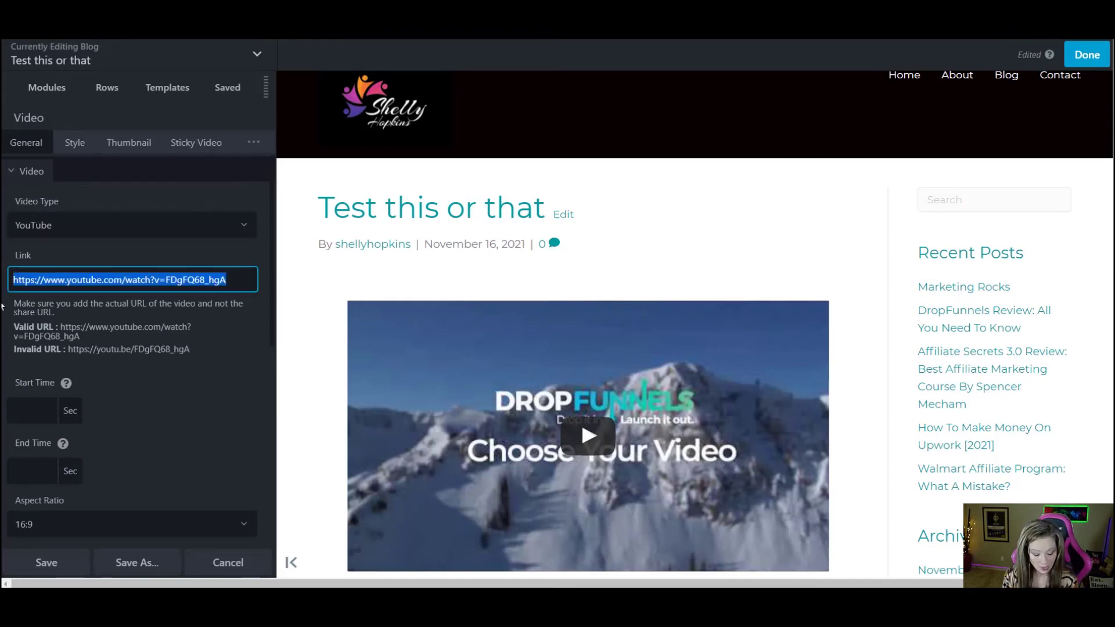
type("https://www.youtube.com/watch?v=XdjcGpio3aI&t=53s")
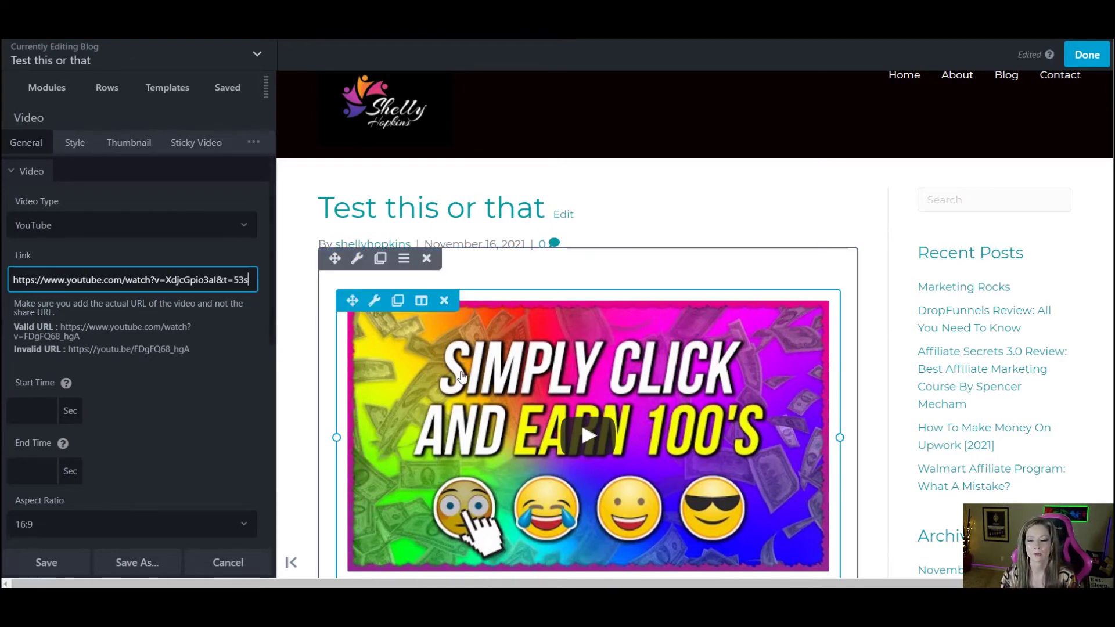
scroll(463, 377, "down", 1)
scroll(463, 377, "down", 1)
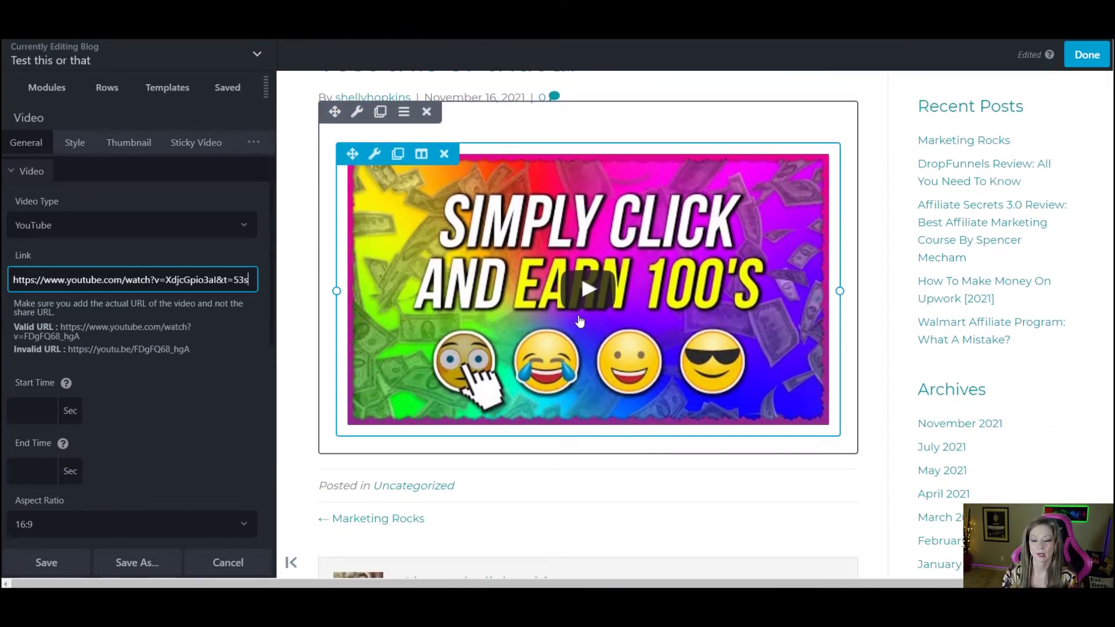
Add a one-column row, a two-column row and a four-column row one under another below the video
left_click(46, 88)
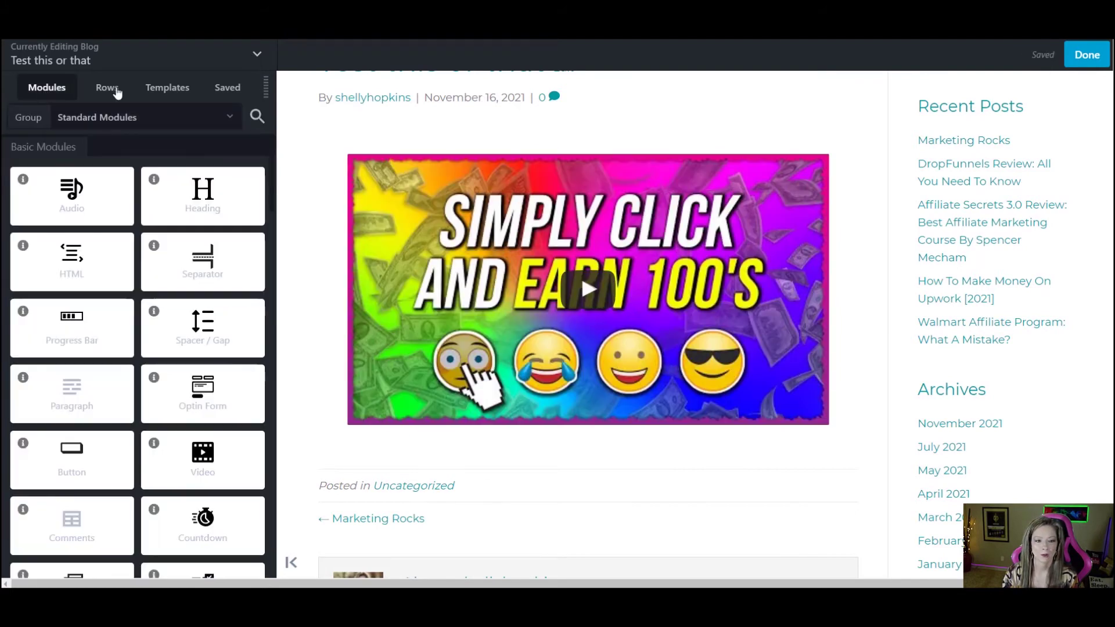
left_click(105, 88)
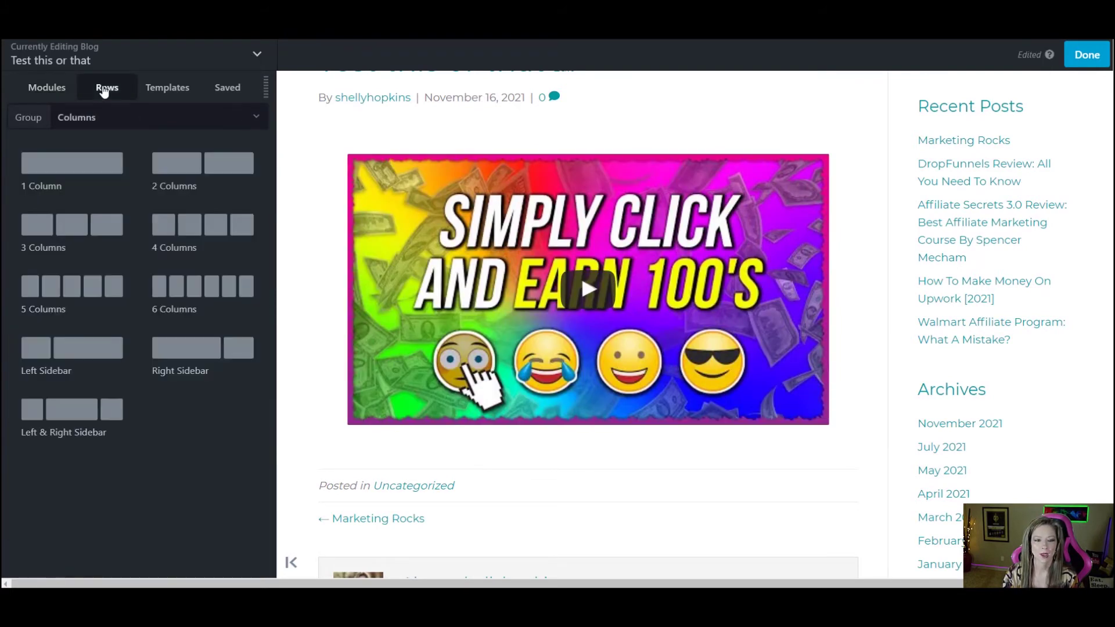
left_click_drag(109, 169, 588, 523)
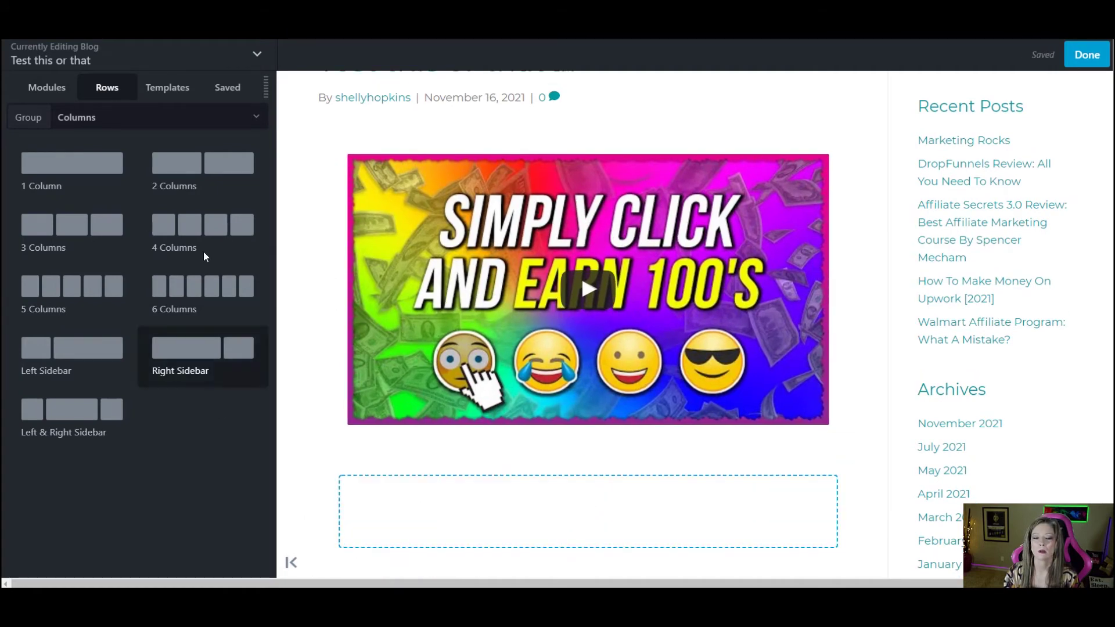
left_click_drag(199, 175, 546, 467)
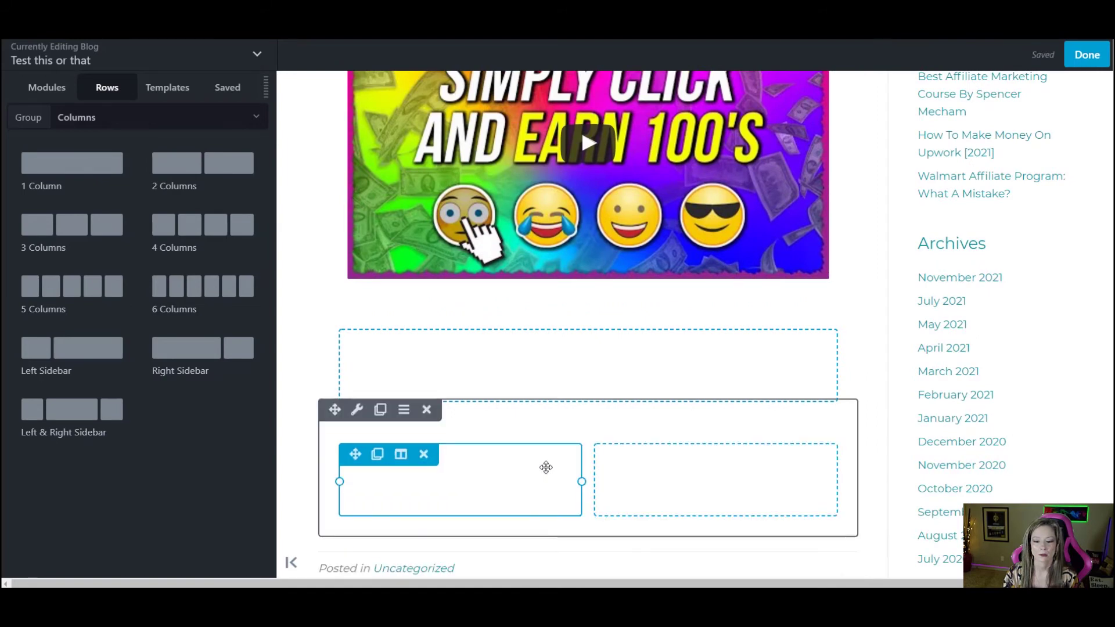
scroll(546, 467, "down", 4)
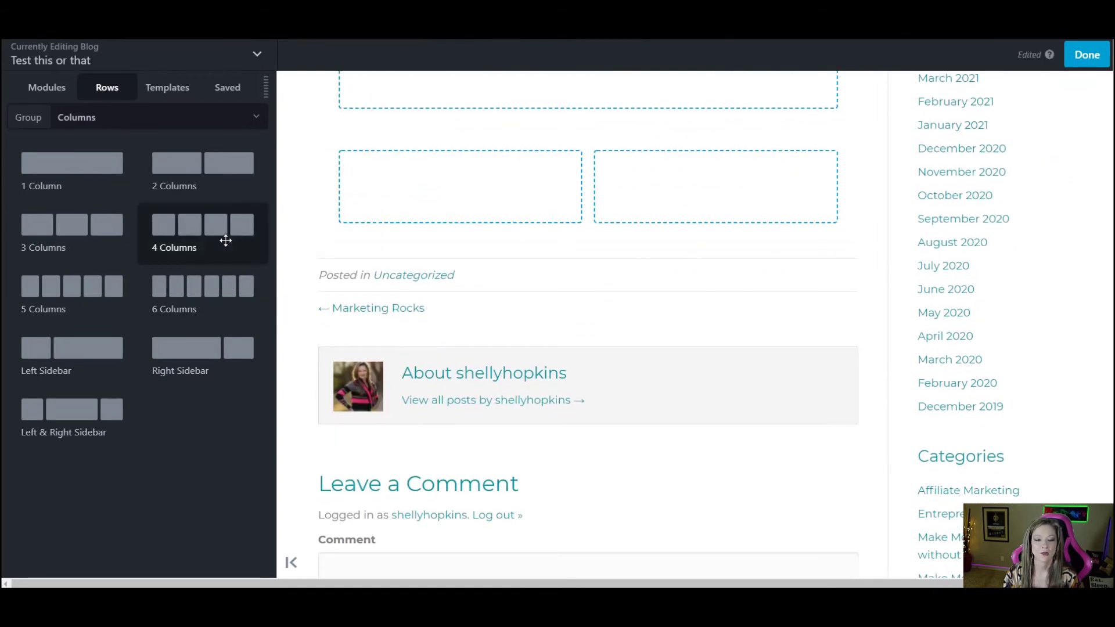
left_click_drag(224, 241, 614, 301)
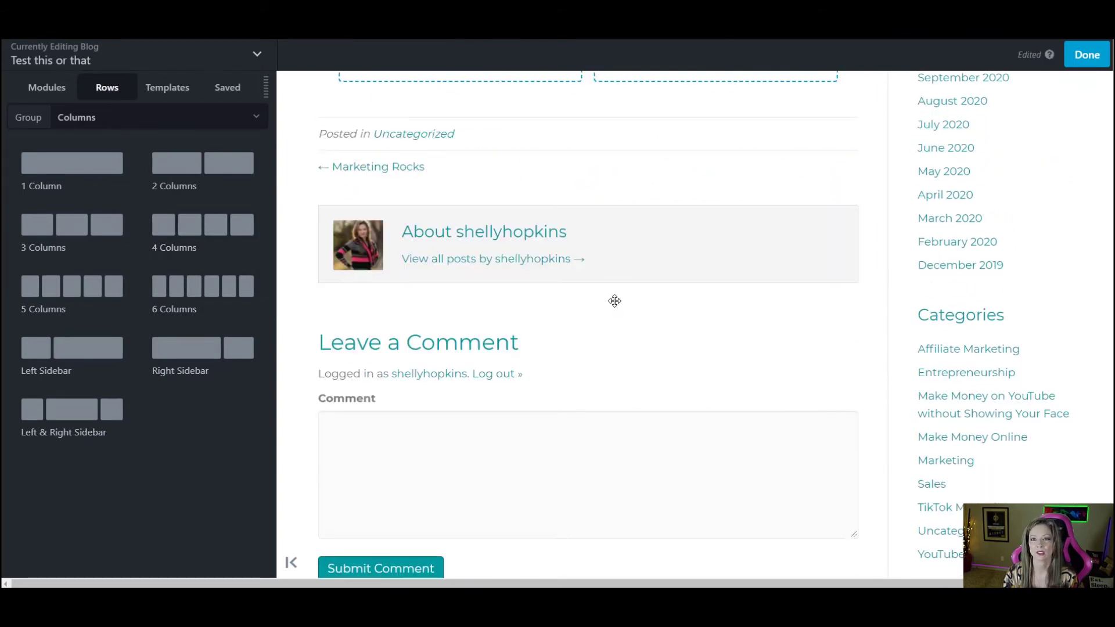
scroll(611, 298, "up", 6)
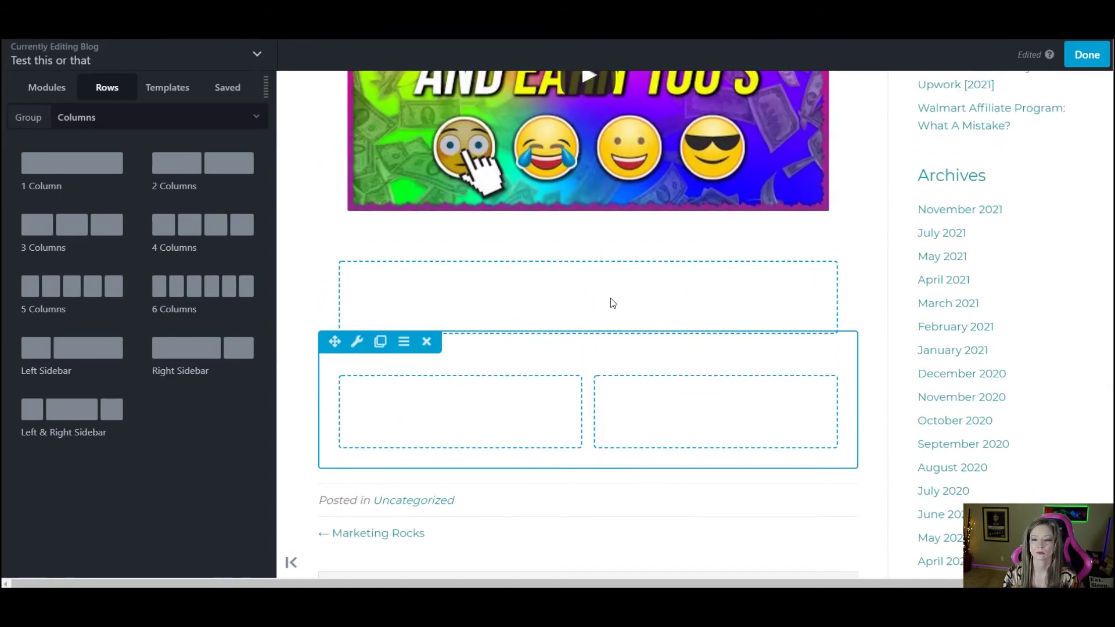
scroll(611, 298, "down", 1)
left_click_drag(228, 229, 597, 463)
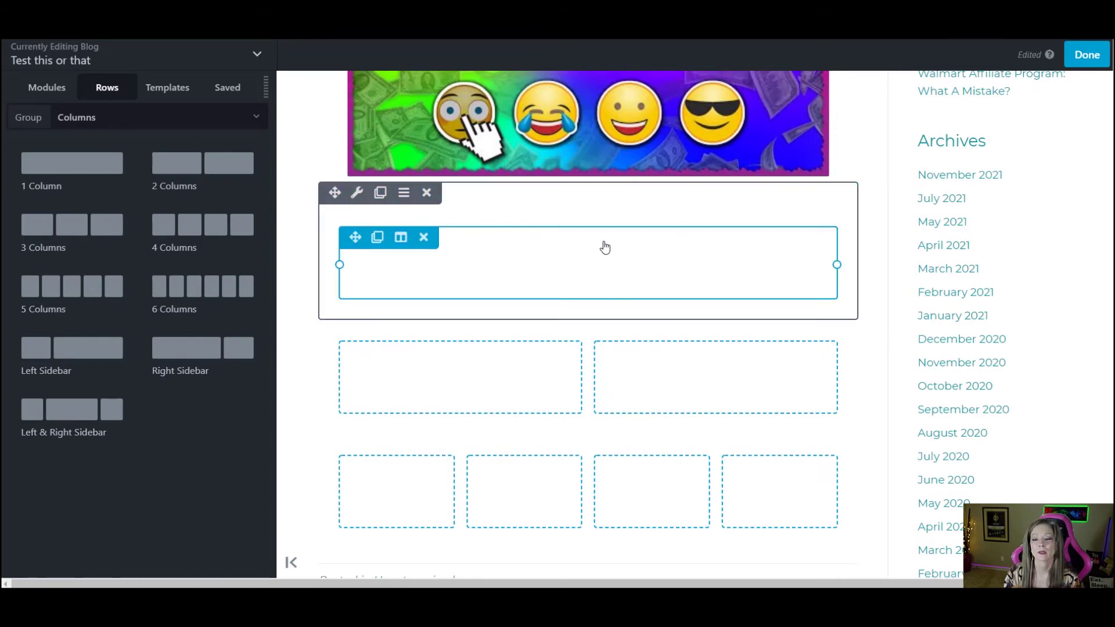
Search the modules for "post" and place a Posts Slider in the one-column row below the video
left_click(585, 256)
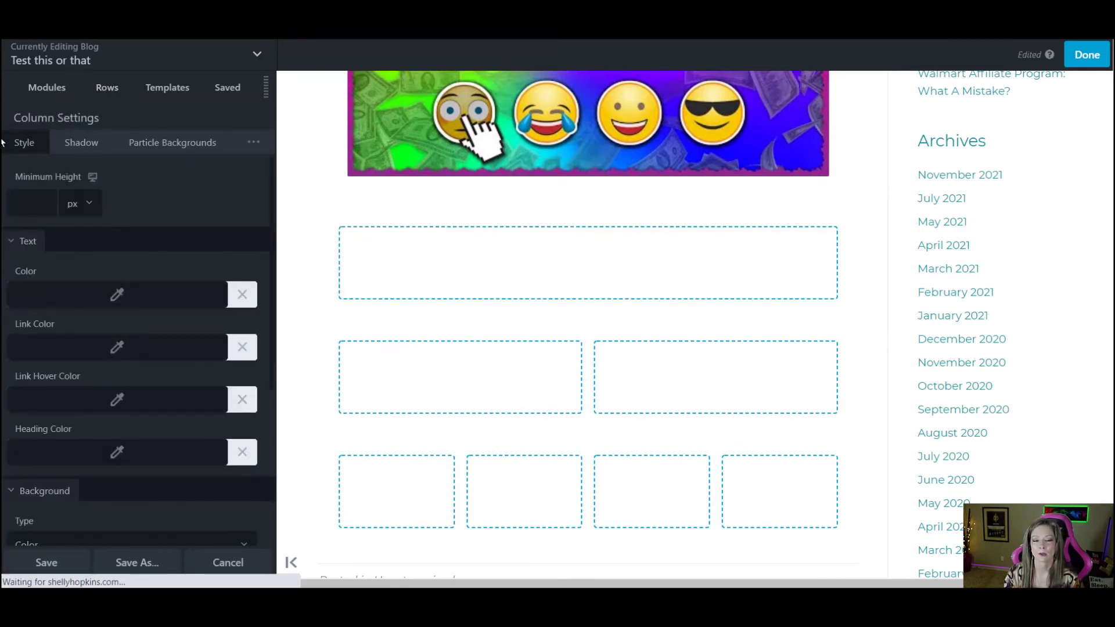
left_click(55, 90)
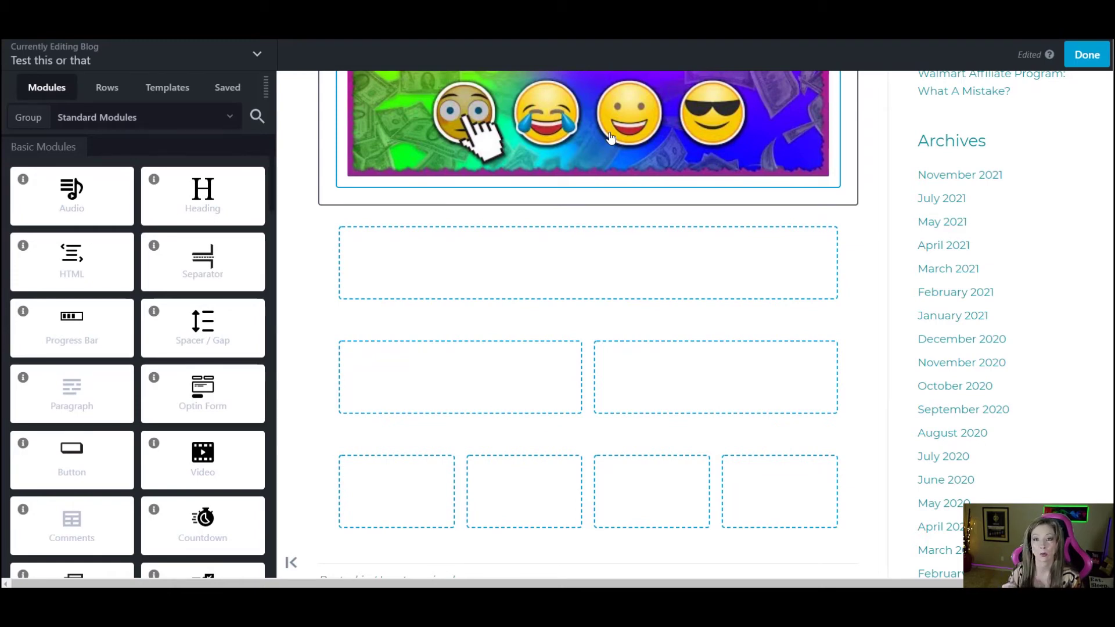
scroll(580, 290, "up", 2)
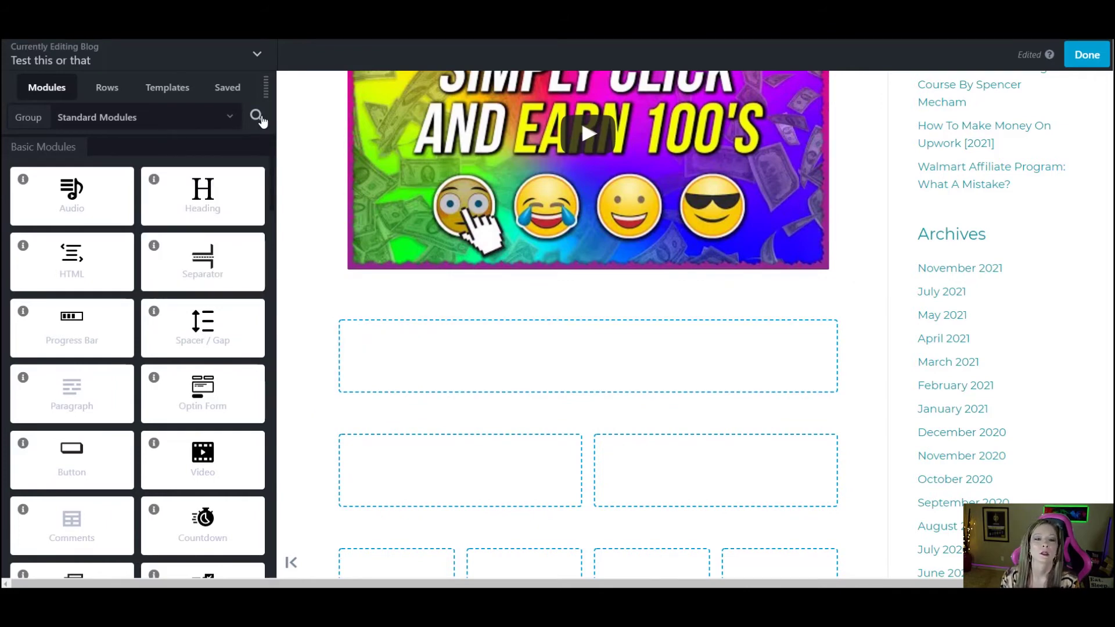
left_click(257, 118)
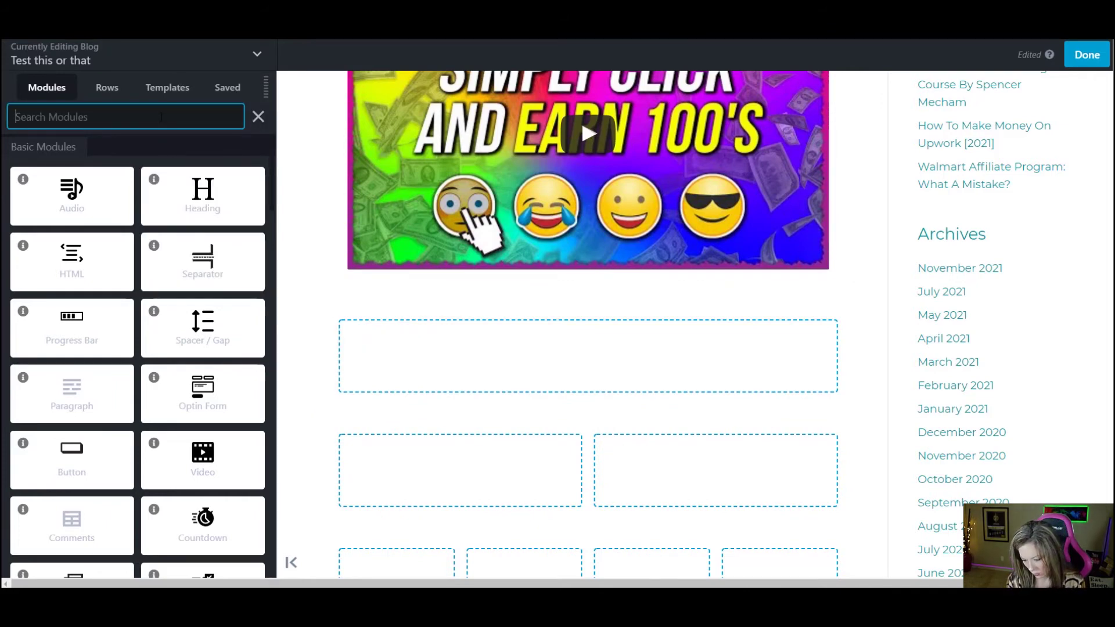
type("post")
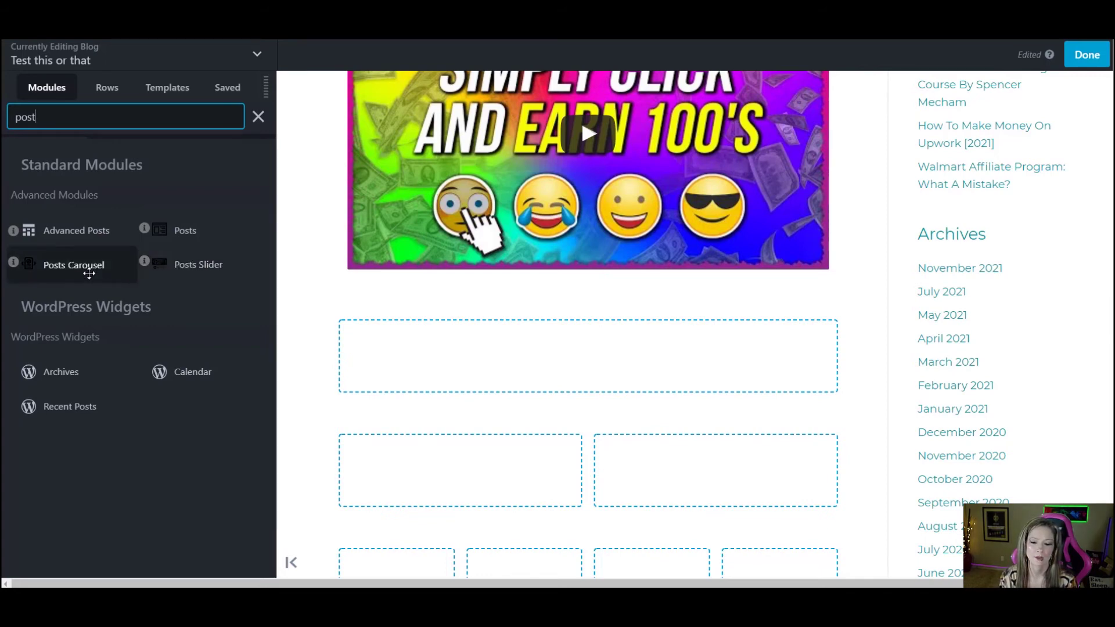
left_click_drag(182, 269, 503, 375)
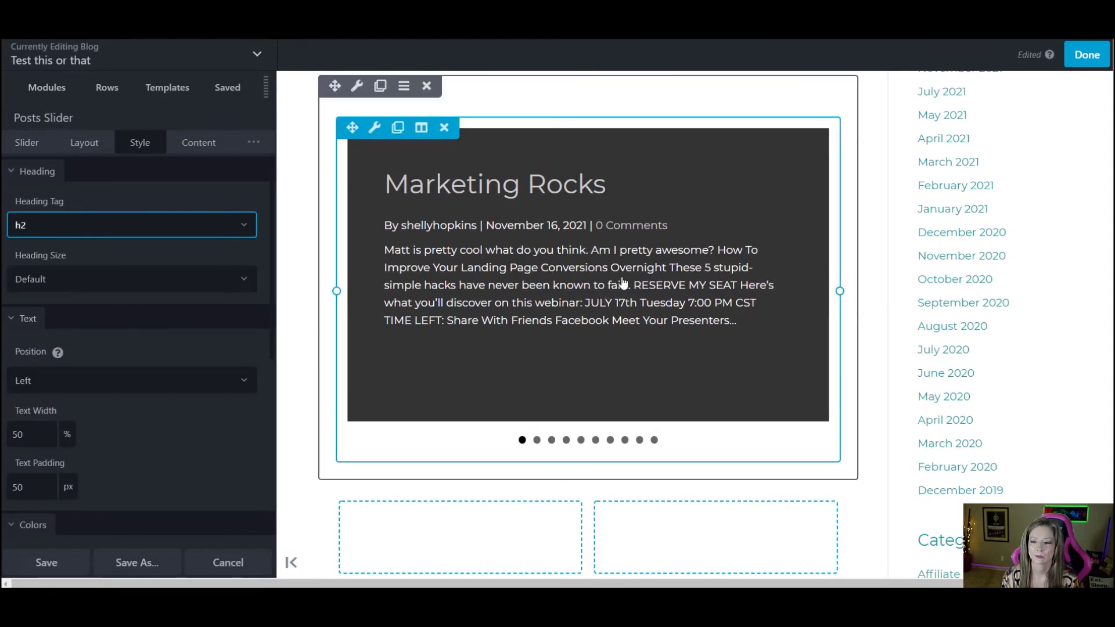
Look through the Posts Slider's slides, set its heading tag to h6, and delete the slider from the one-column row
scroll(692, 278, "down", 2)
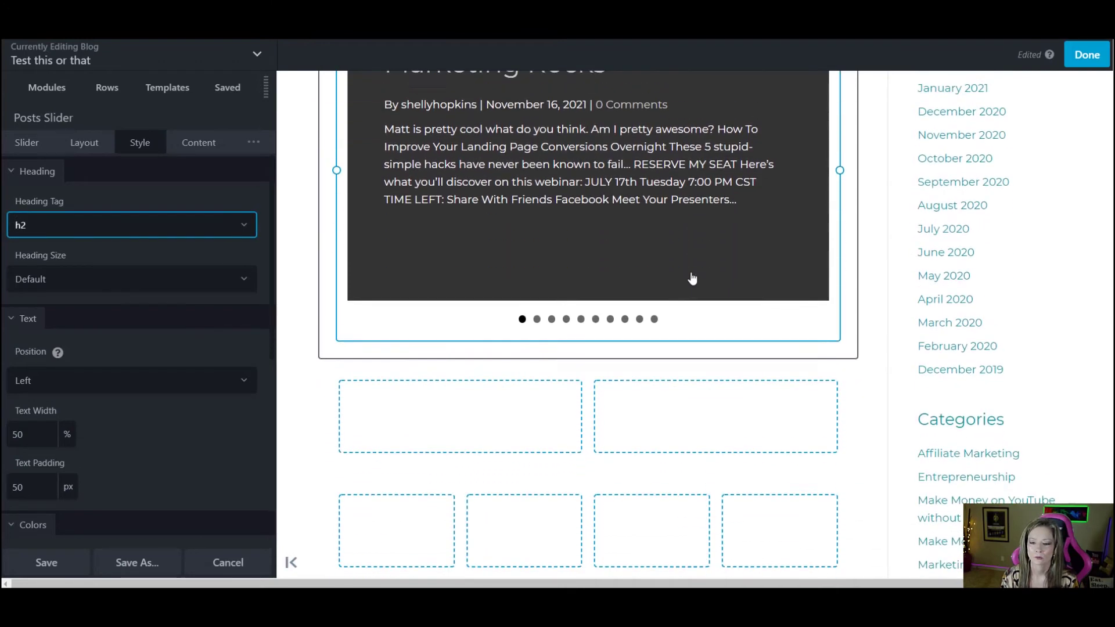
scroll(693, 278, "up", 3)
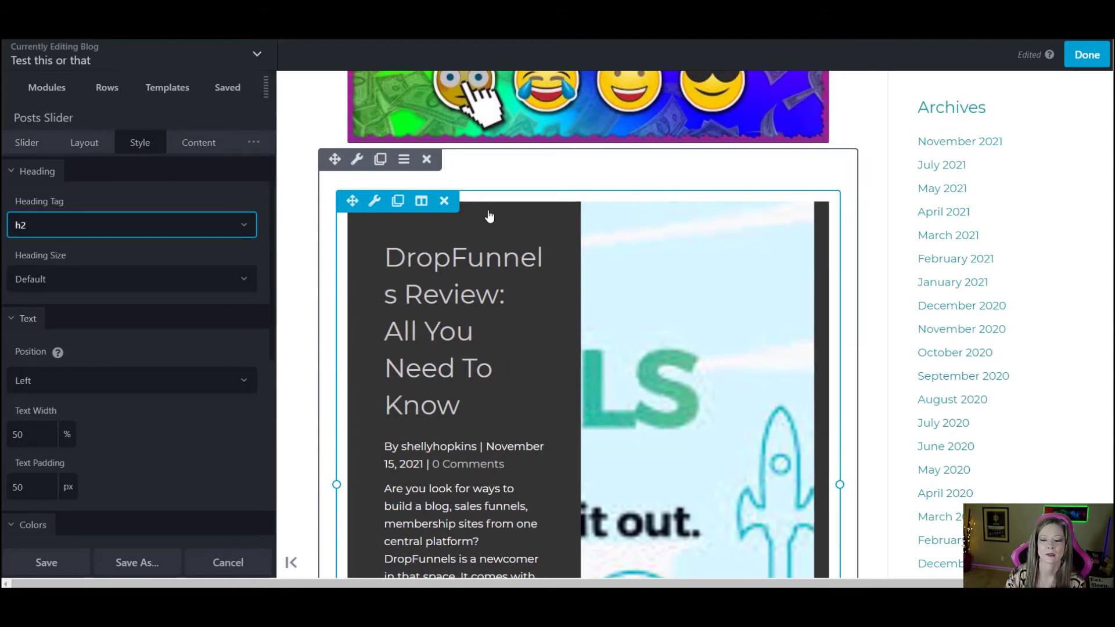
scroll(490, 216, "down", 3)
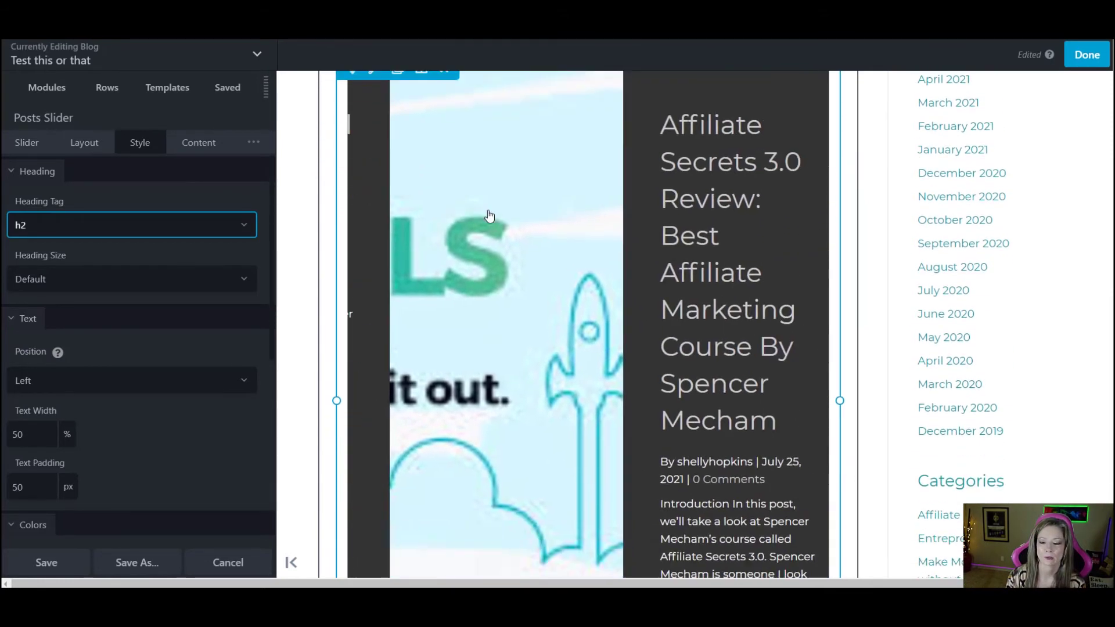
scroll(490, 216, "up", 1)
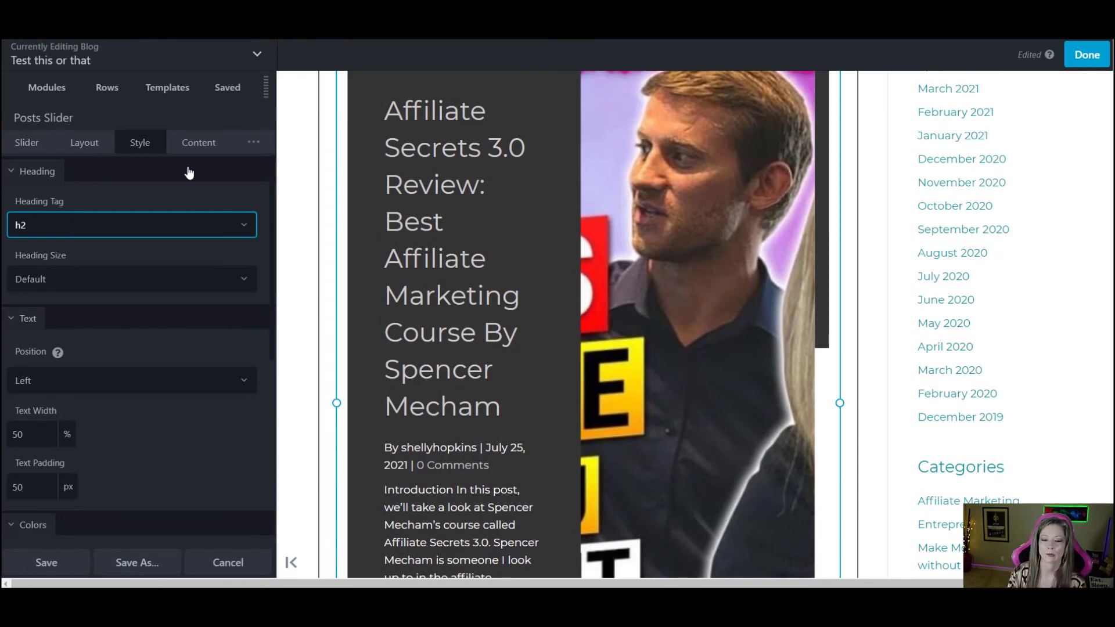
scroll(241, 216, "down", 4)
mouse_move(668, 398)
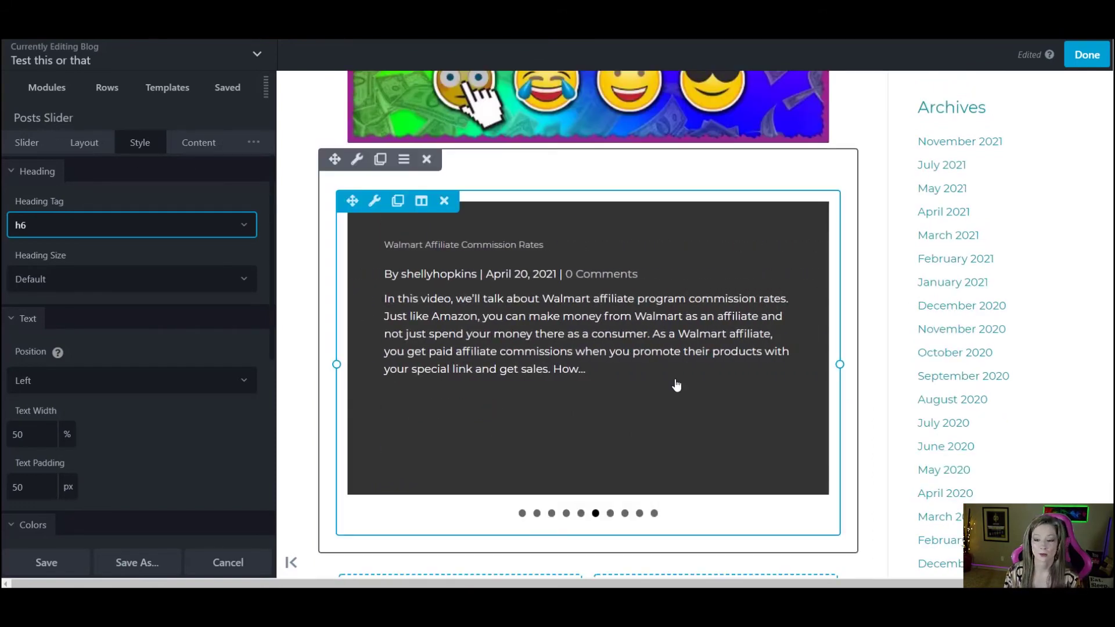
left_click(445, 201)
left_click(634, 105)
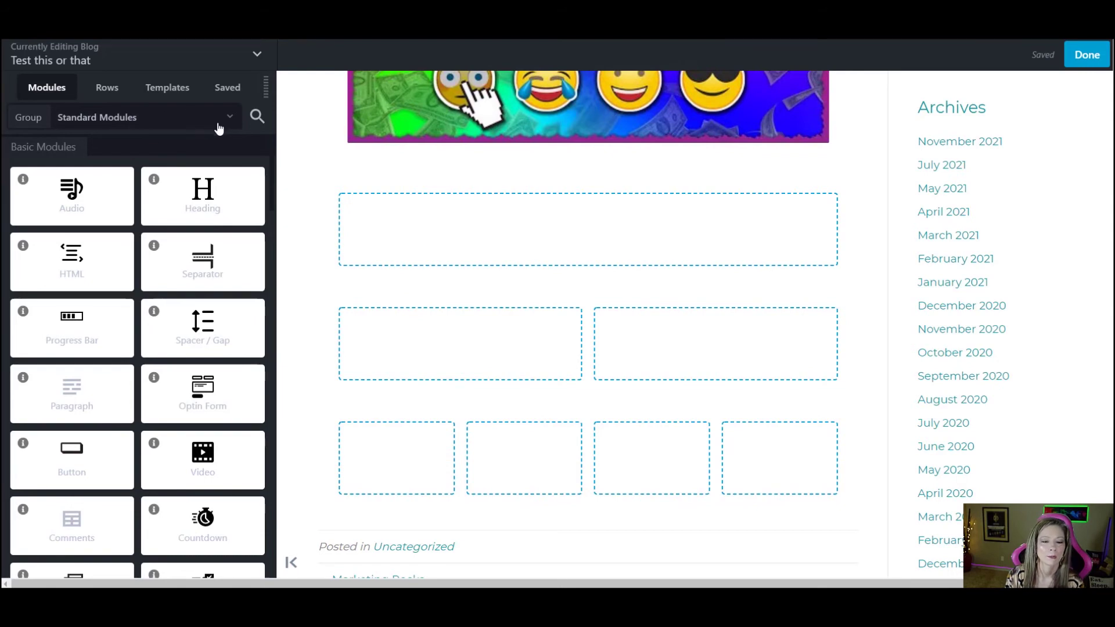
Fill the two-column row with a Posts Carousel found by searching "post", and a button above the text "These are my favorite blogs" beside it
left_click(257, 117)
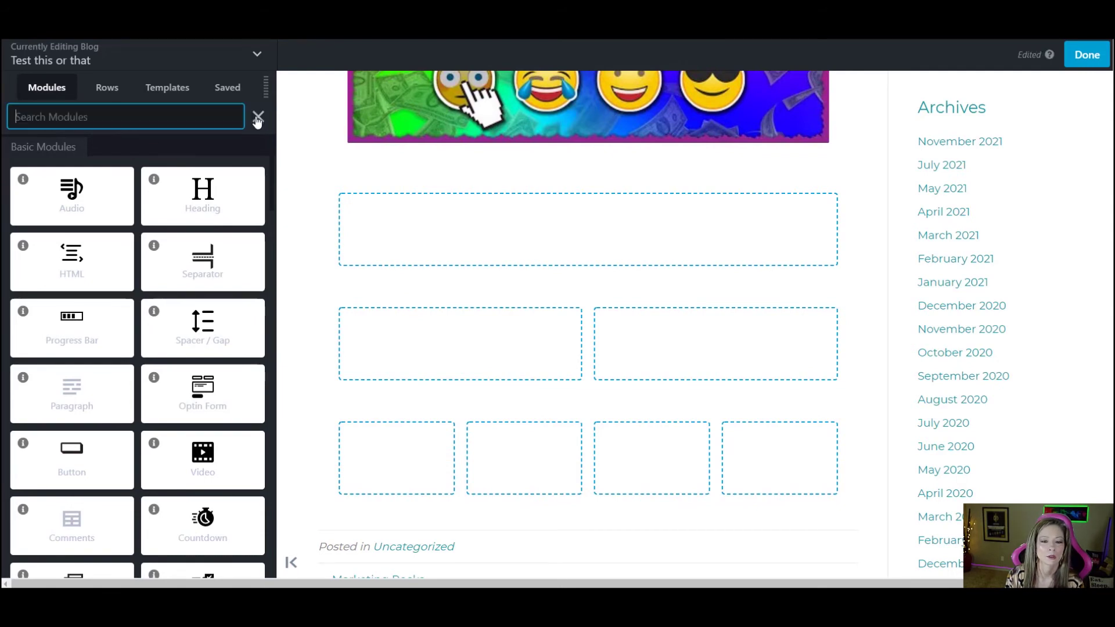
type("post")
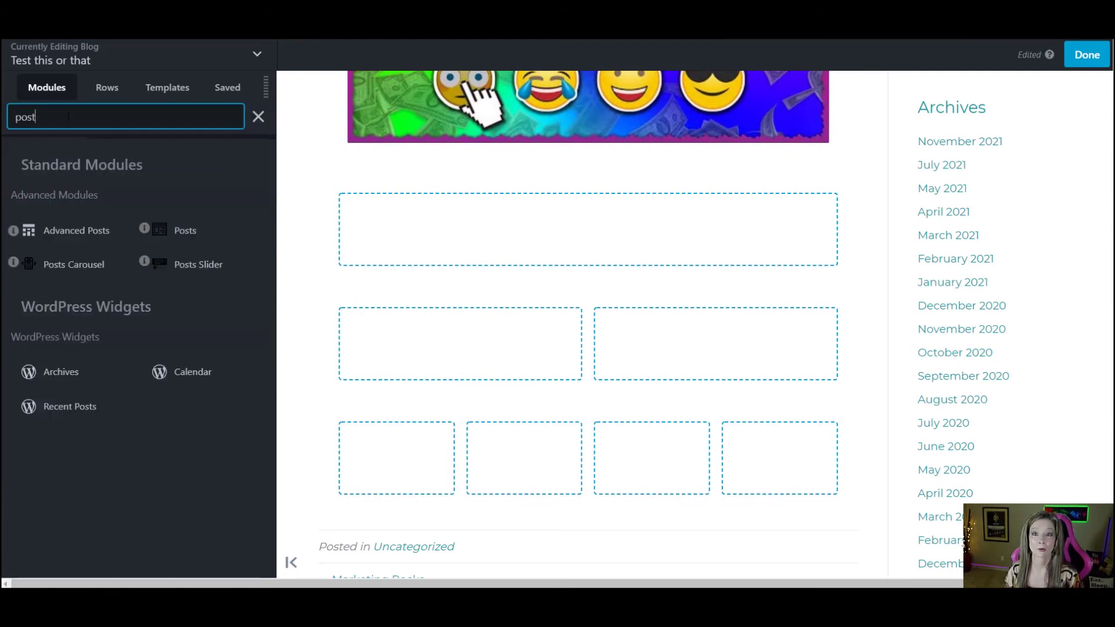
left_click_drag(74, 264, 460, 343)
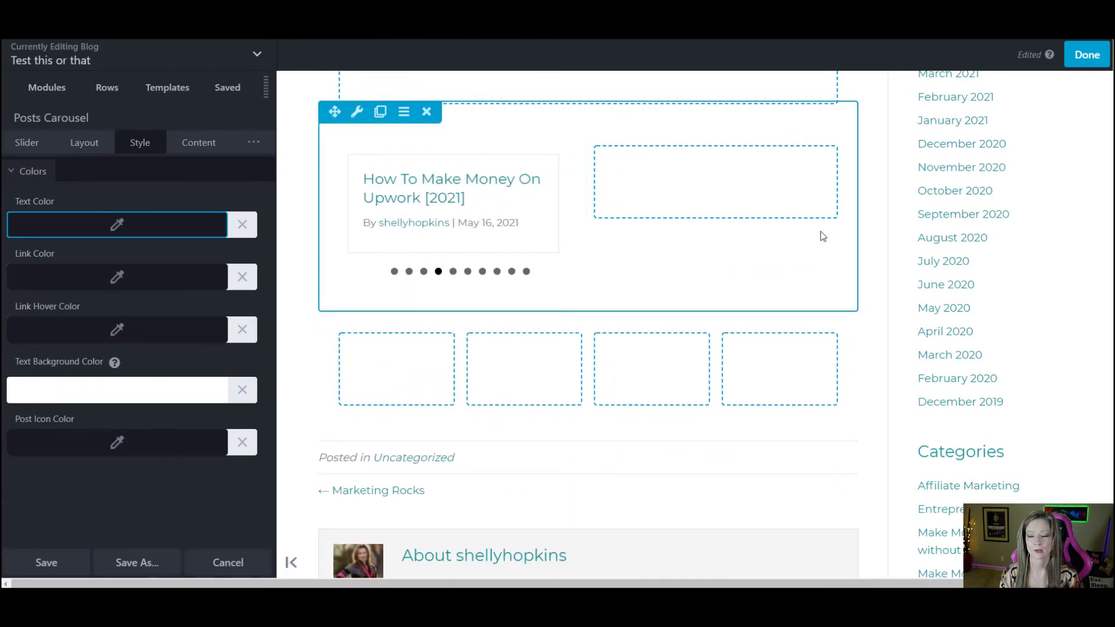
left_click(813, 184)
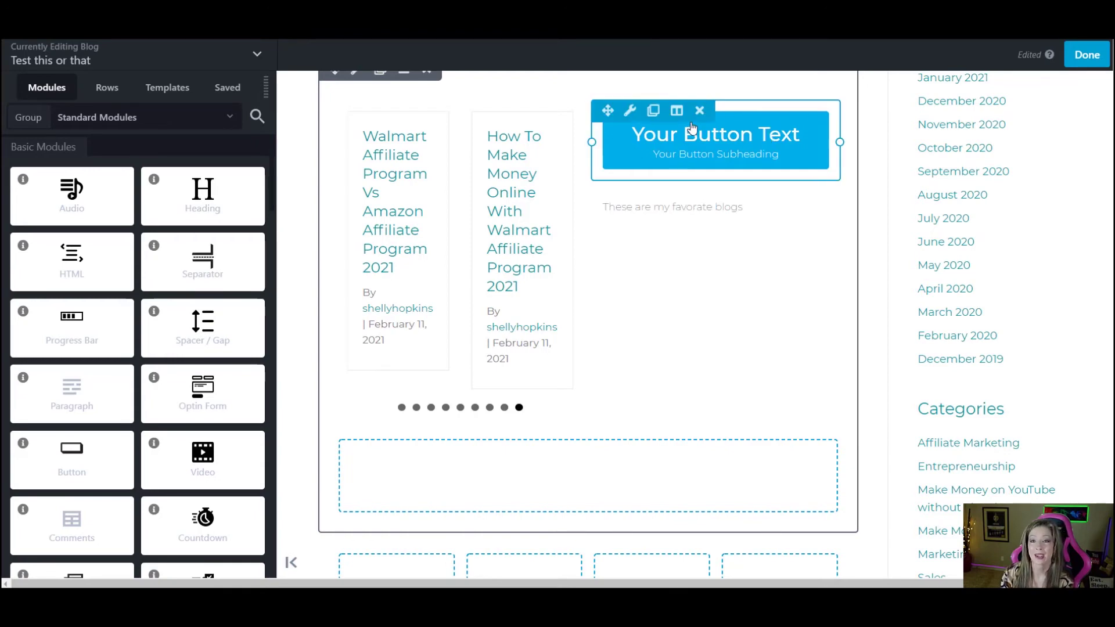
Review the button's advanced and general settings, including its text, click action and link, and save them
left_click(631, 112)
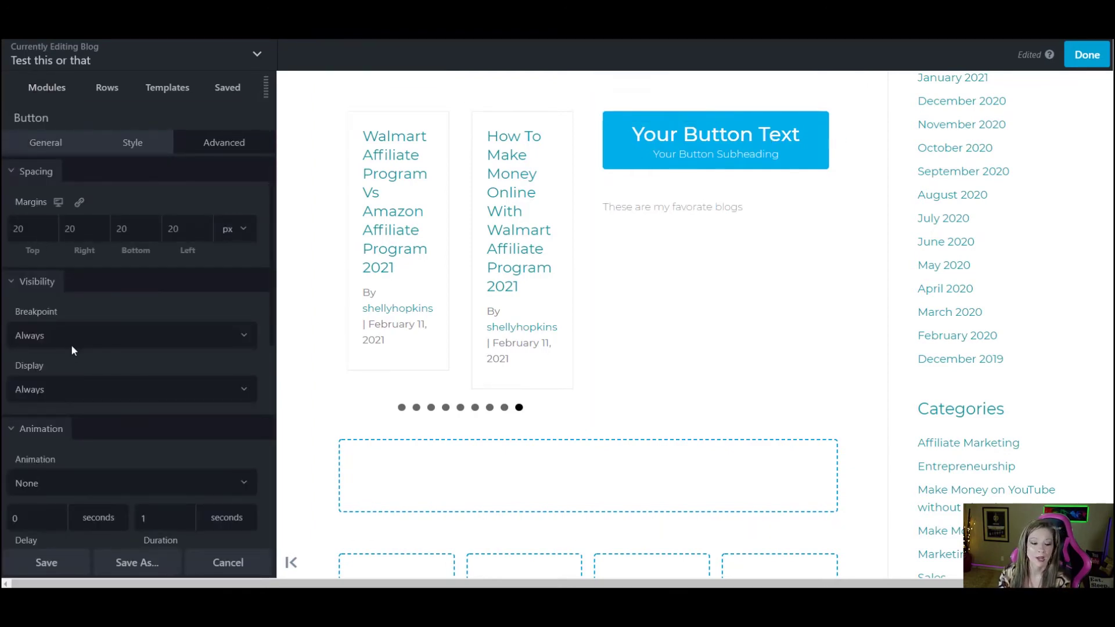
scroll(70, 343, "down", 5)
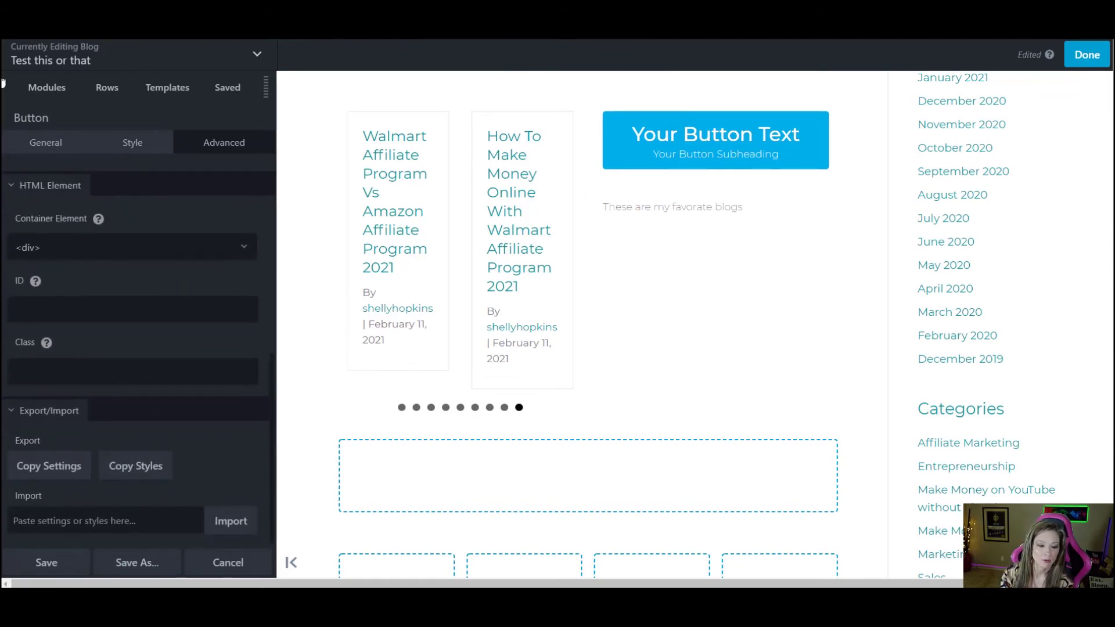
left_click(33, 144)
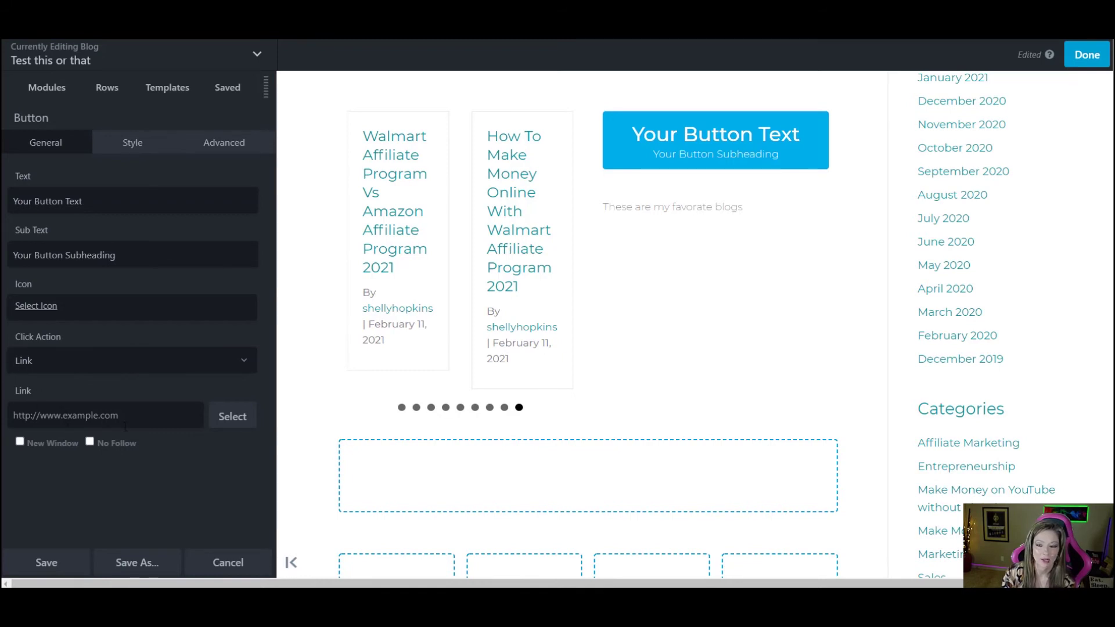
left_click(41, 563)
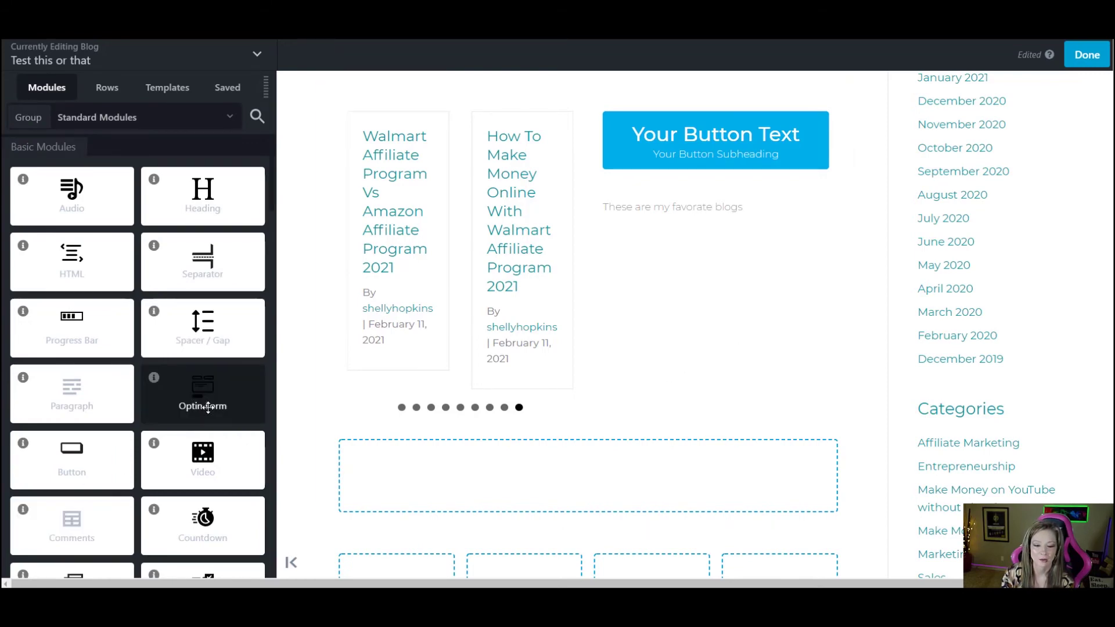
Place a Countdown in its own column between the posts carousel and the button, and look through its general and styling settings
scroll(201, 433, "down", 2)
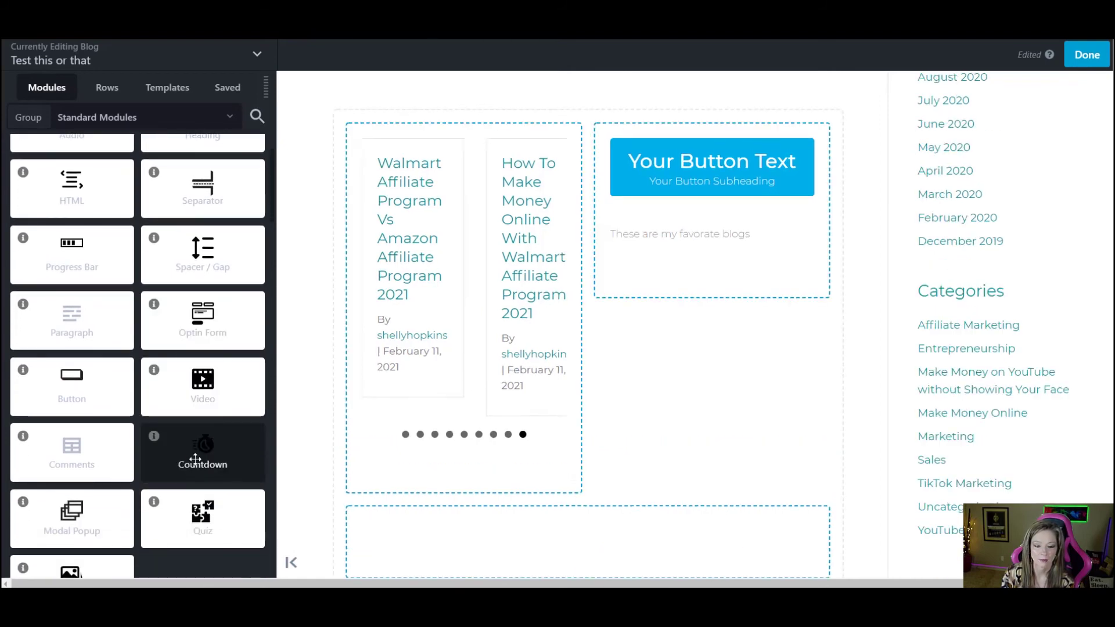
left_click_drag(195, 459, 705, 378)
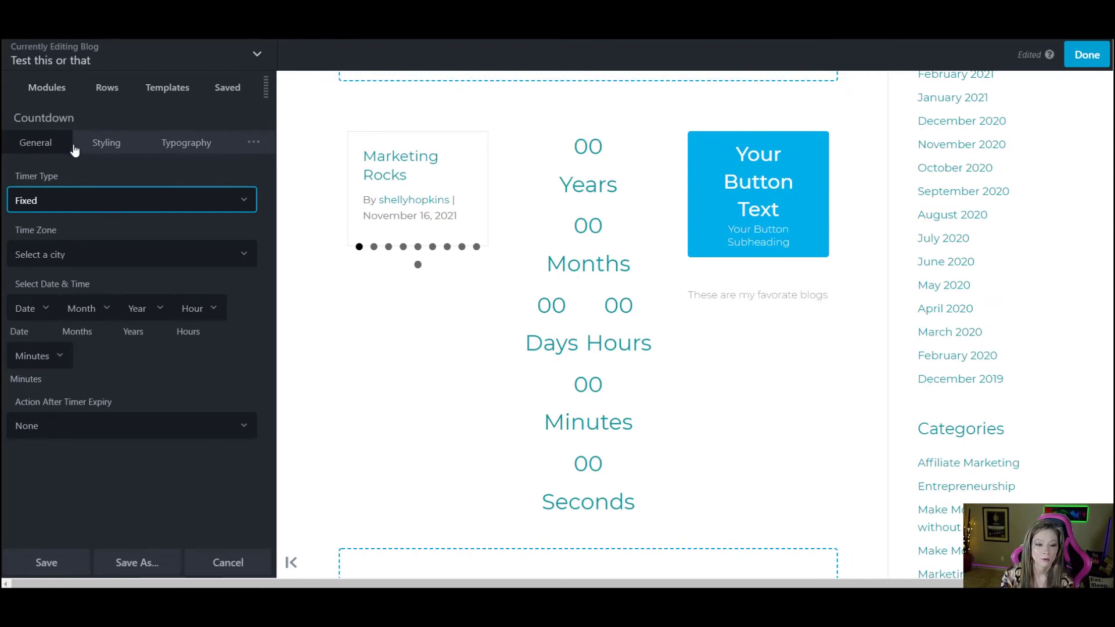
left_click(105, 143)
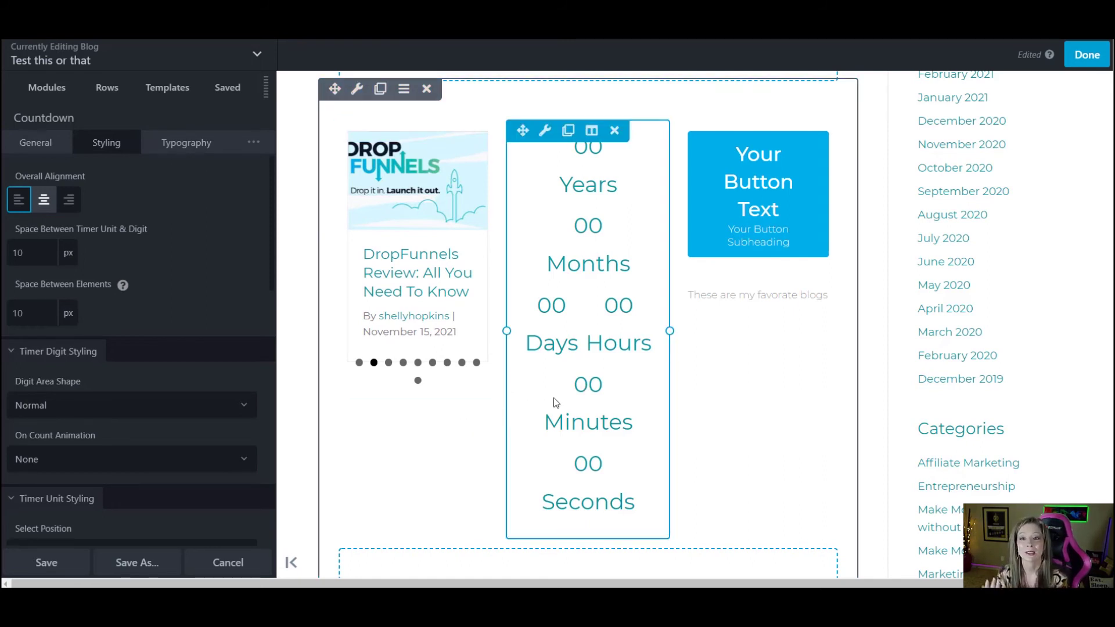
left_click(23, 145)
left_click(40, 89)
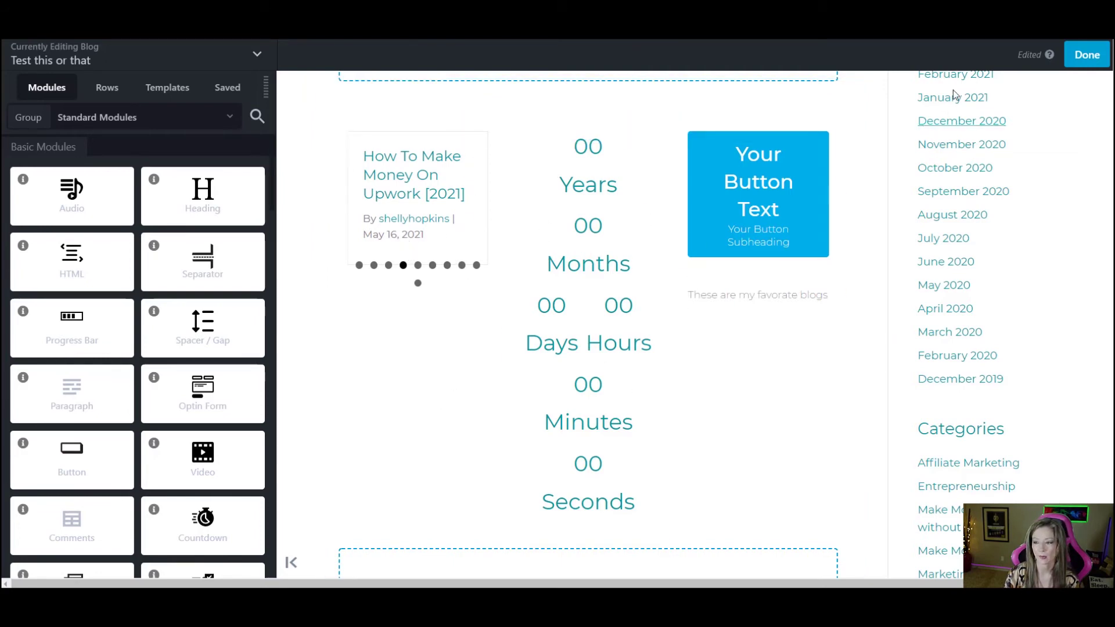
Look over the whole post layout and its sidebar with recent posts, archives and categories
scroll(943, 227, "down", 15)
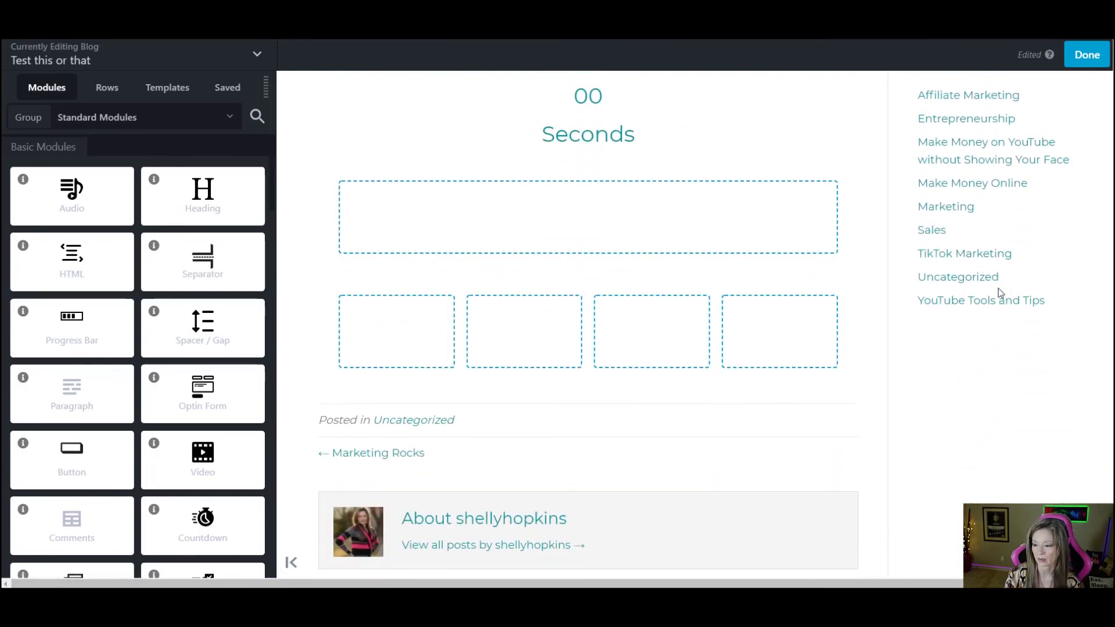
scroll(1000, 293, "down", 3)
scroll(1000, 293, "up", 20)
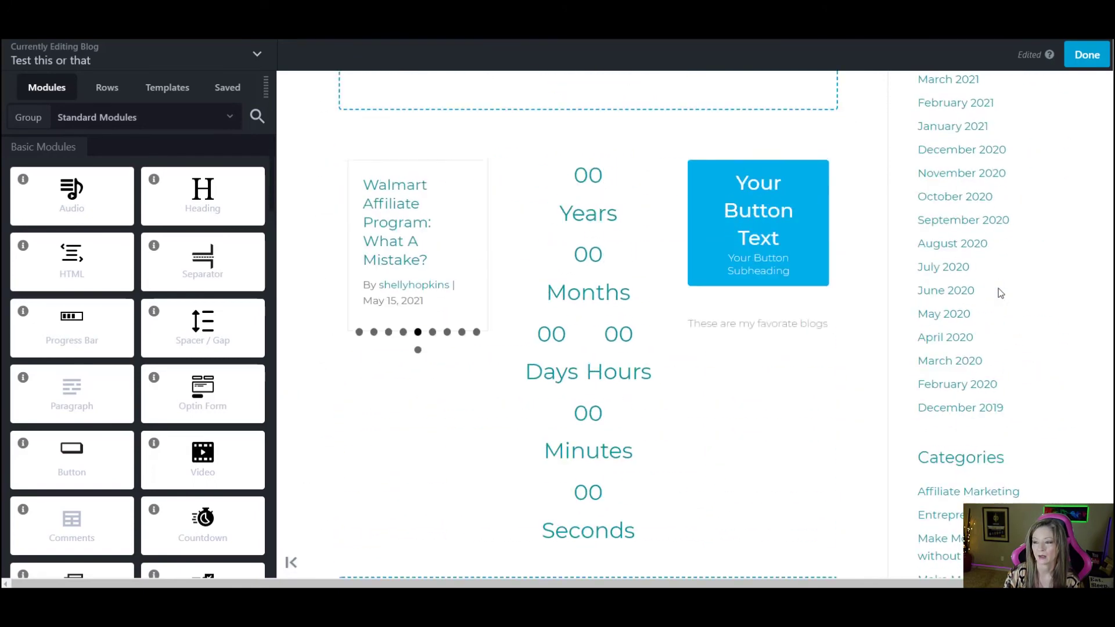
scroll(1000, 293, "up", 5)
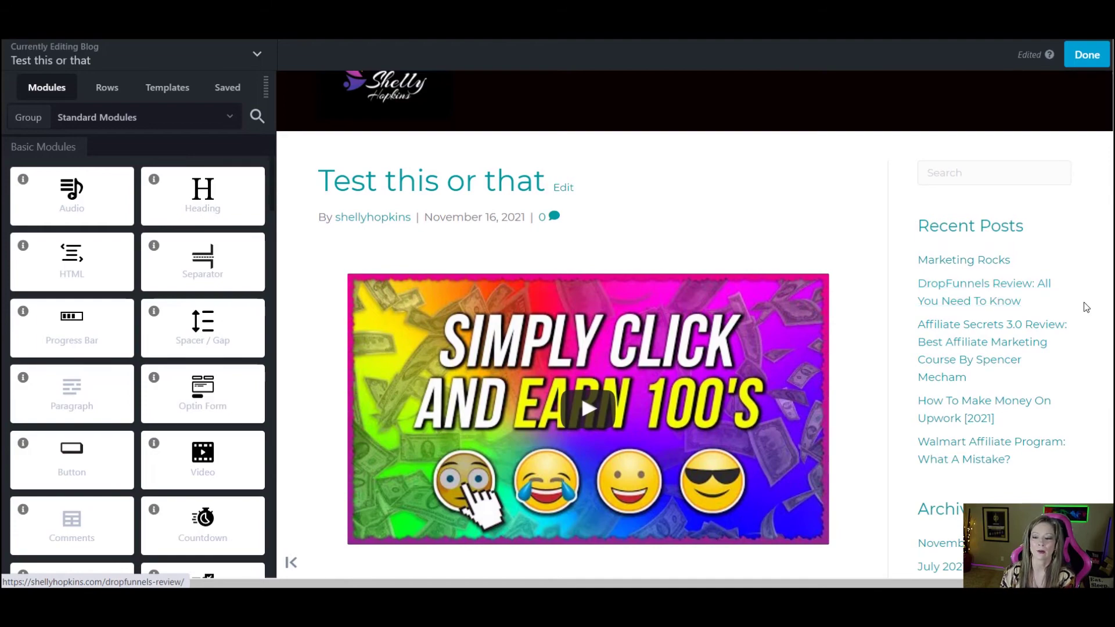
scroll(700, 405, "down", 1)
scroll(701, 404, "down", 1)
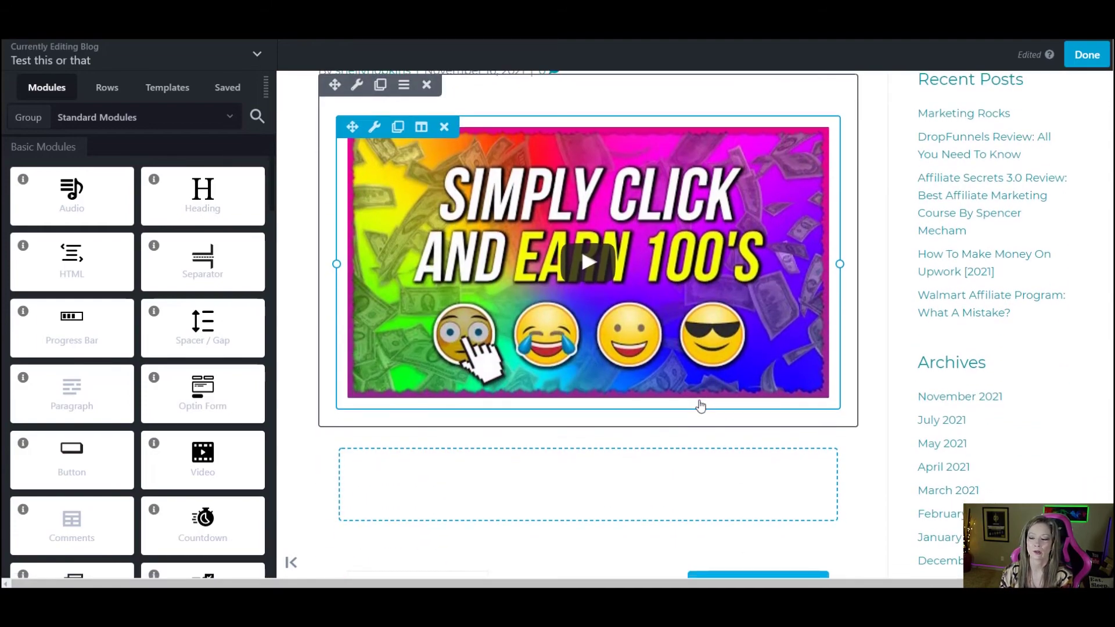